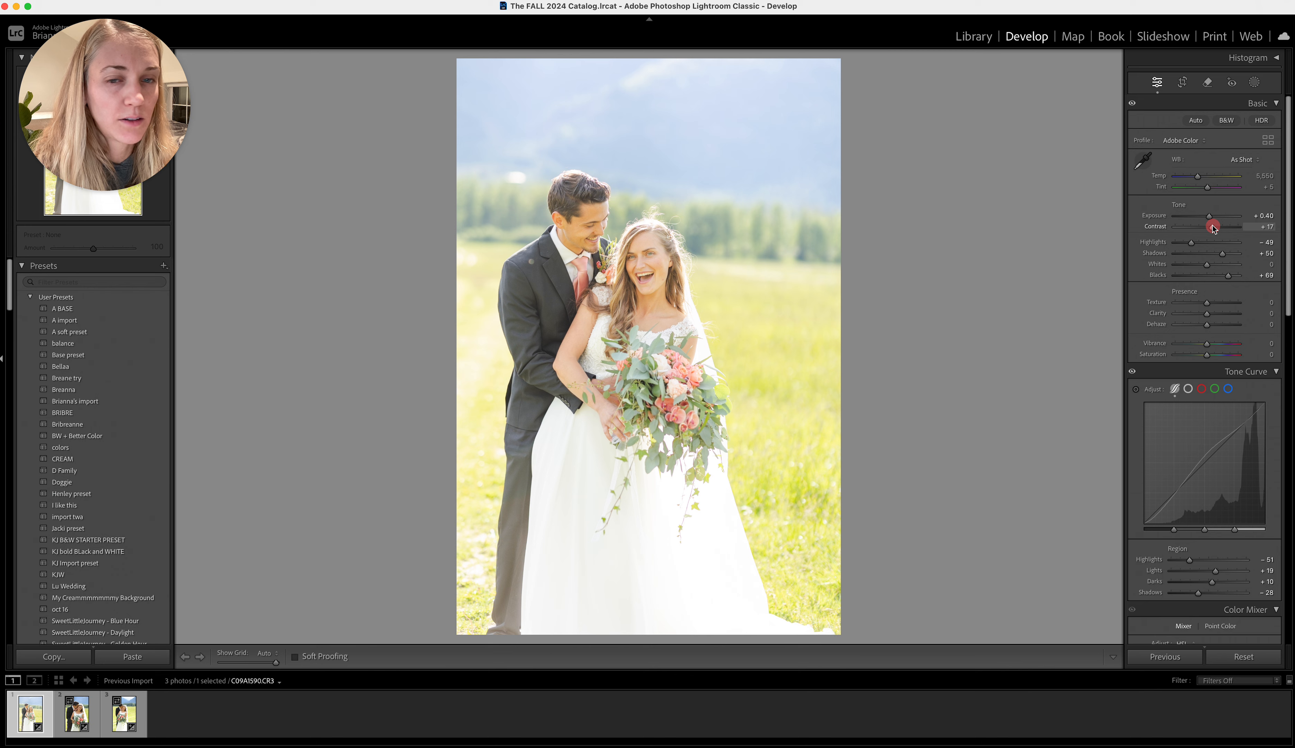
Set the exposure to −0.15 and adjust the white balance to Temp 5,338 and Tint +18
left_click_drag(1209, 217, 1206, 216)
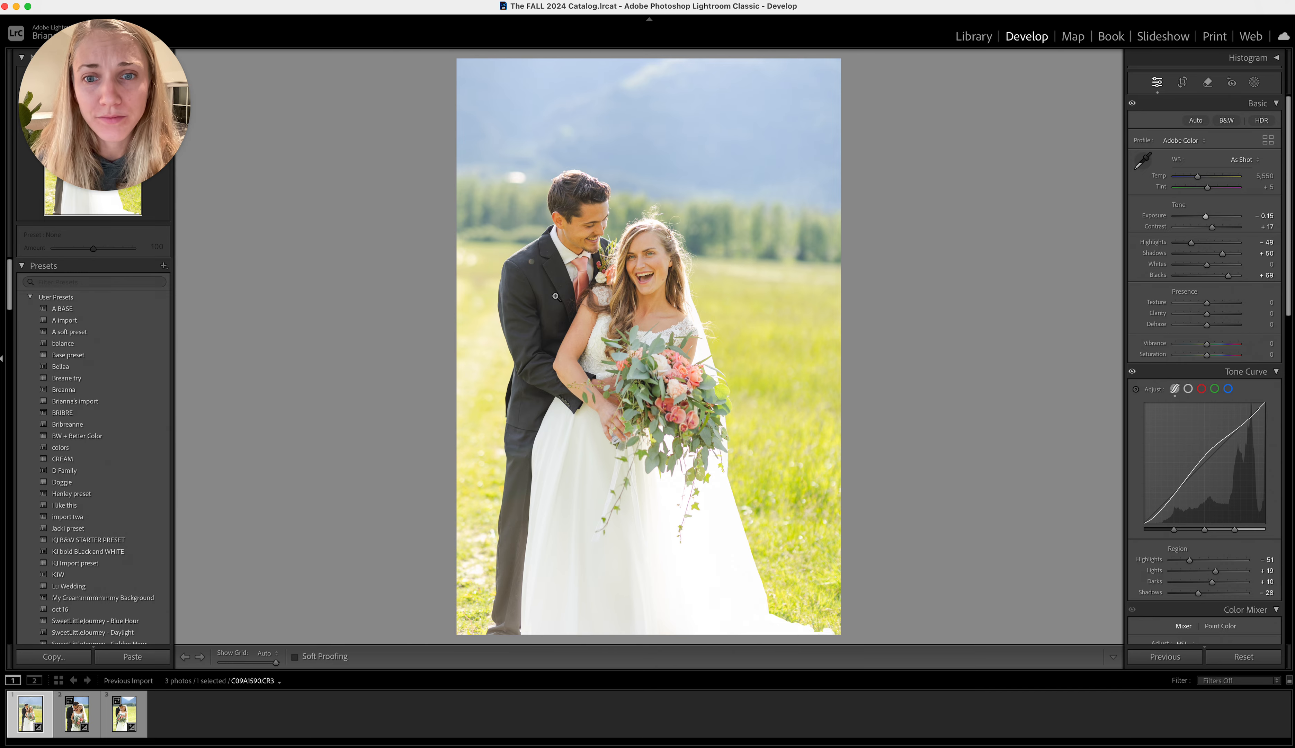
left_click(574, 213)
key("super+minus")
key("super+minus")
key("super+minus")
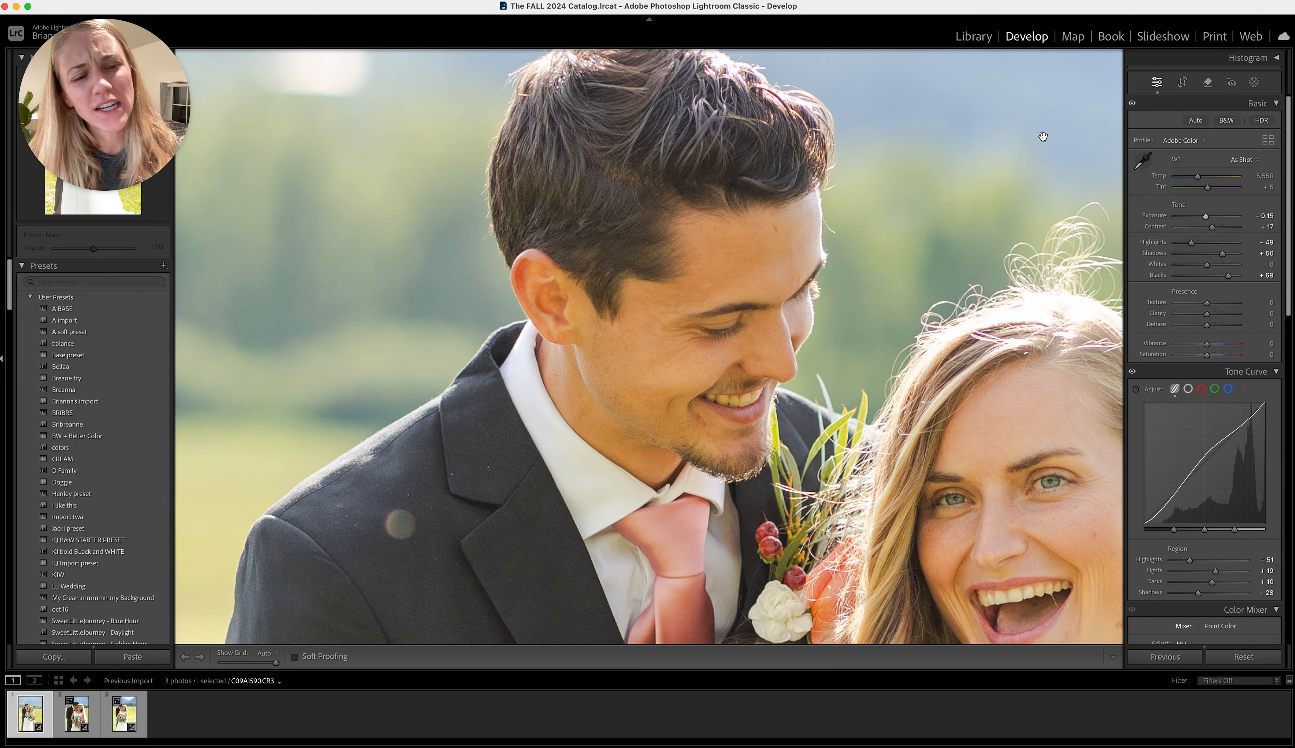
scroll(1021, 159, "right", 5)
scroll(1021, 158, "down", 2)
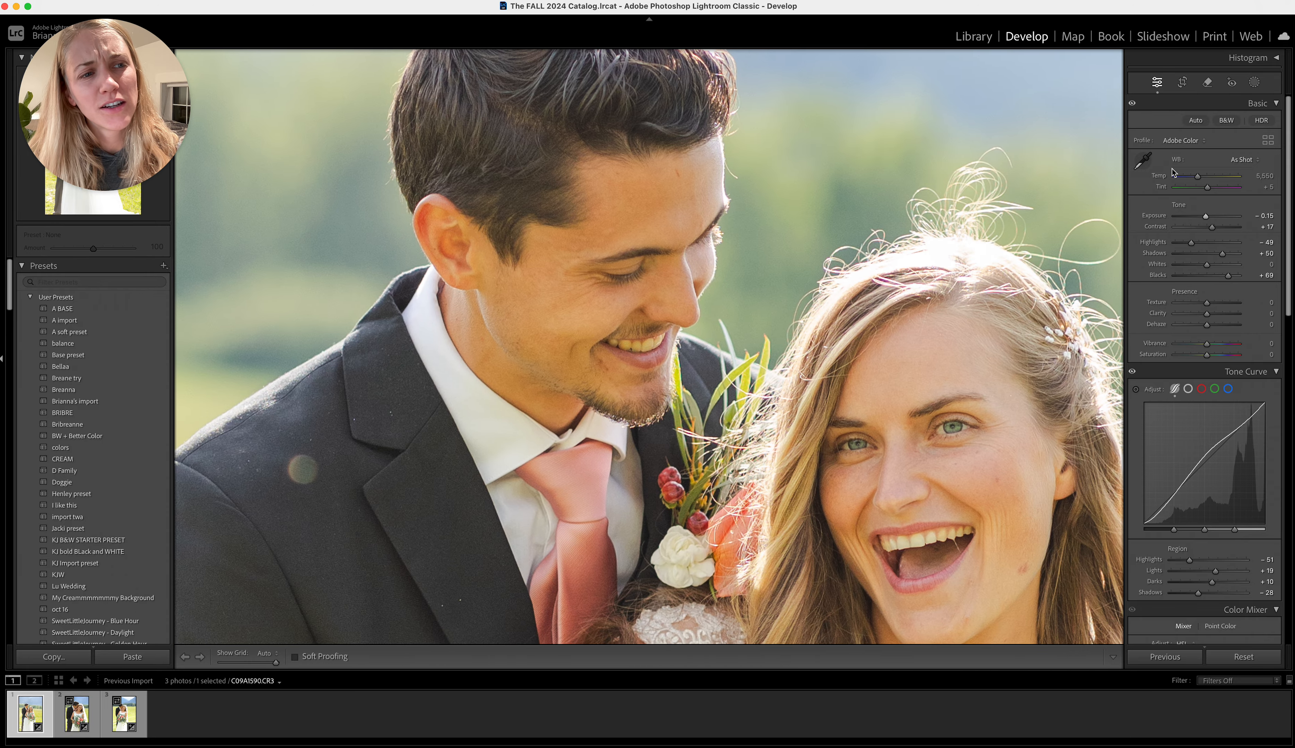
left_click_drag(1196, 176, 1211, 191)
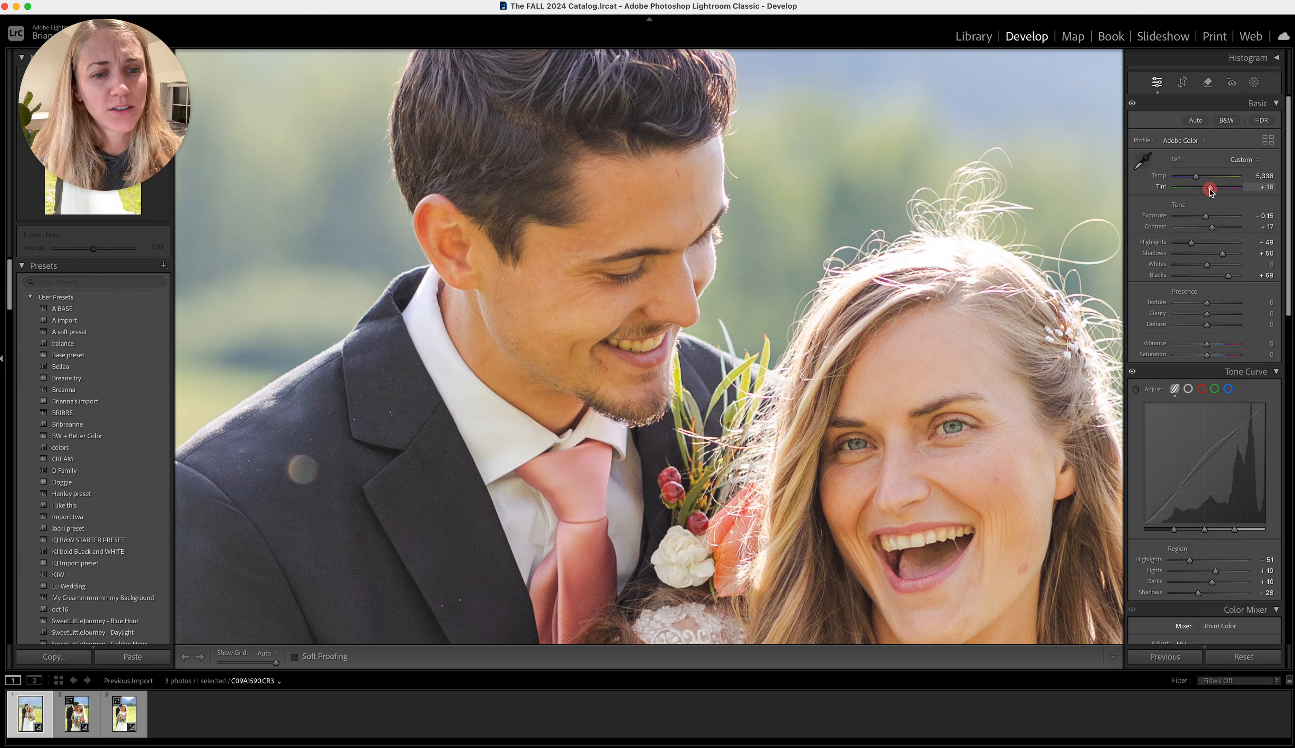
left_click(1062, 231)
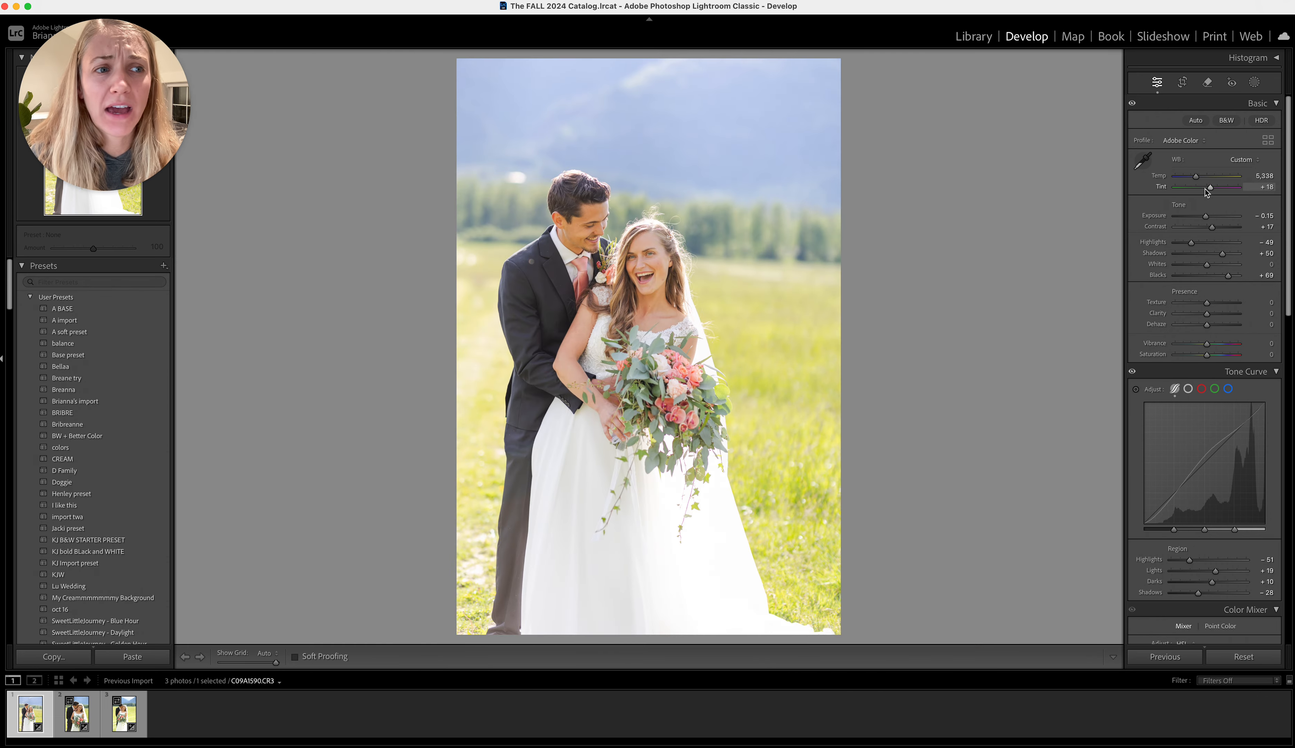
Examine the couple's faces and hair edges at close range for purple color fringing
left_click(583, 186)
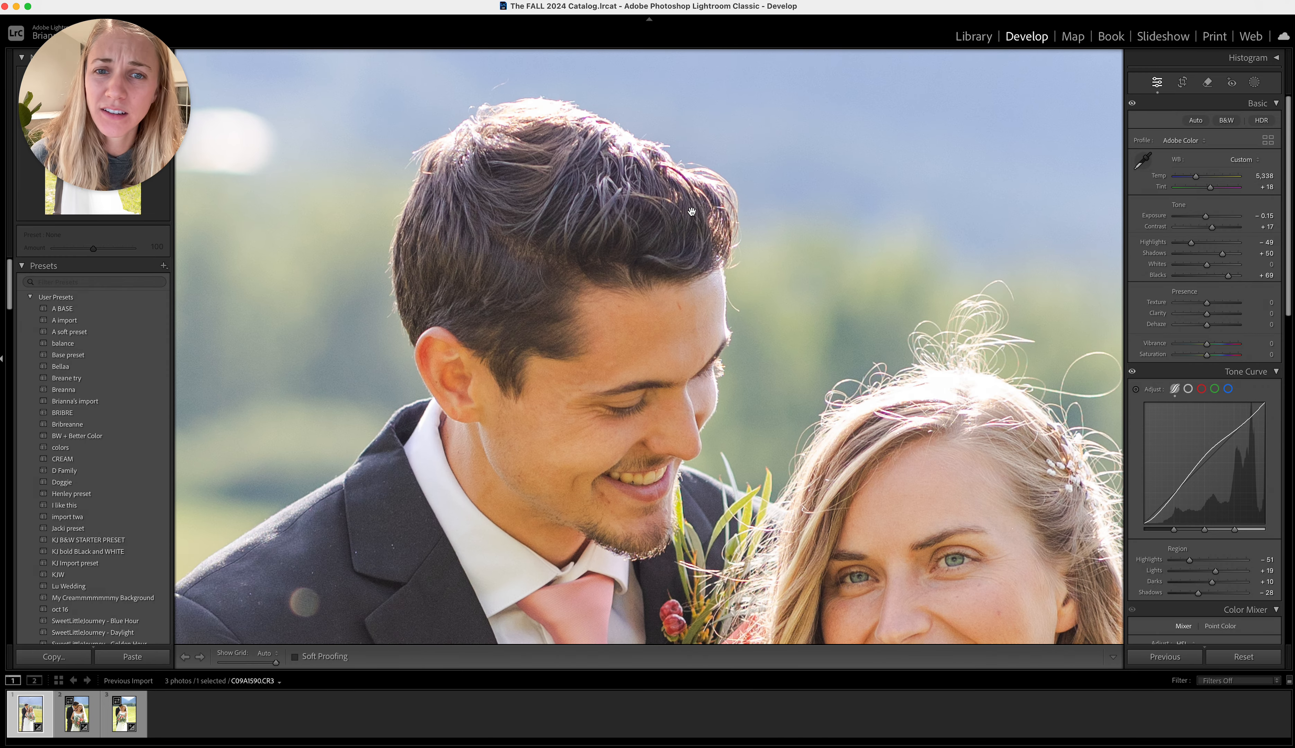
scroll(881, 333, "down", 4)
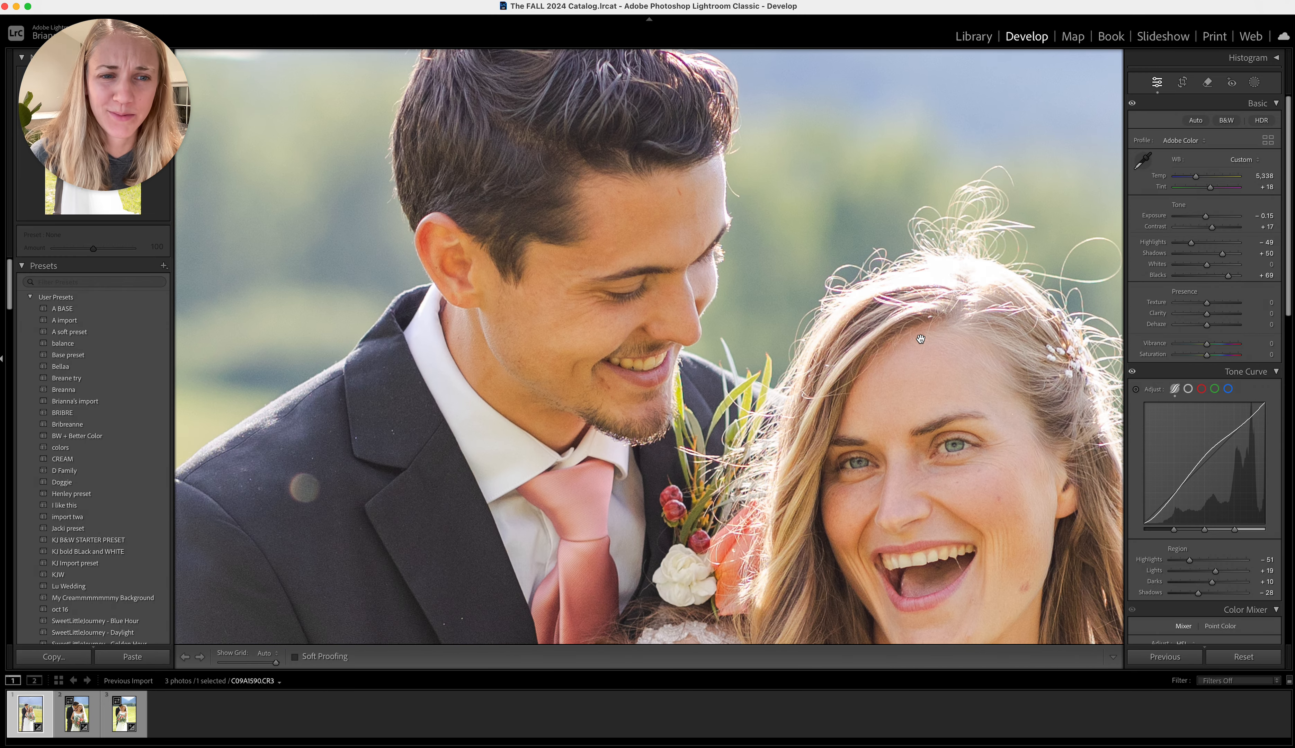
scroll(888, 304, "up", 3)
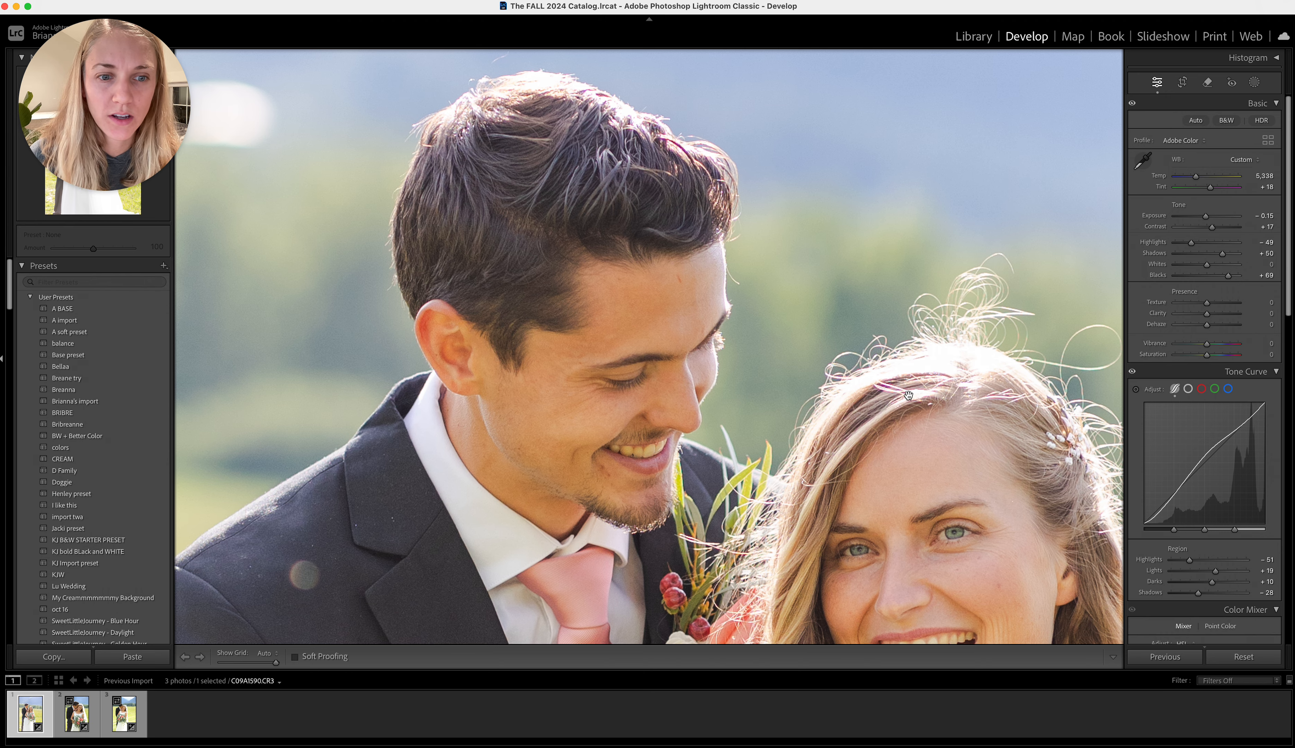
left_click(894, 393)
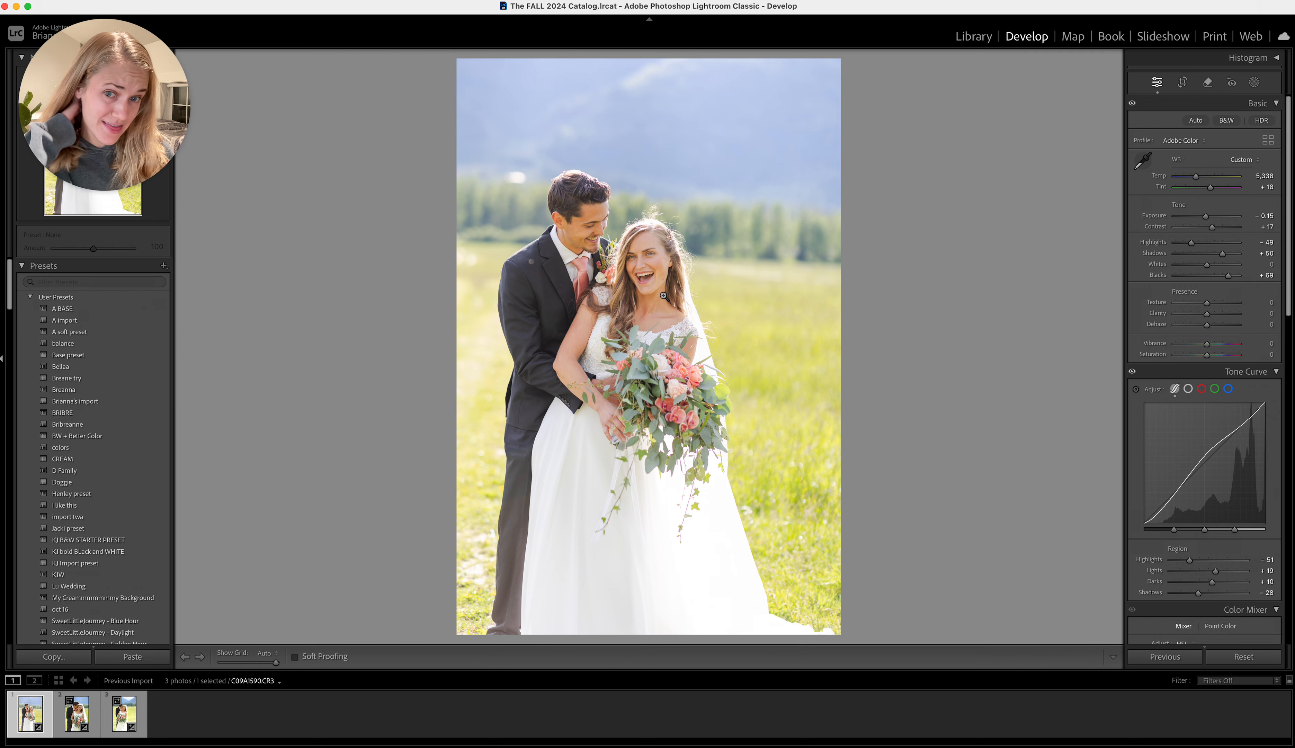
left_click(639, 233)
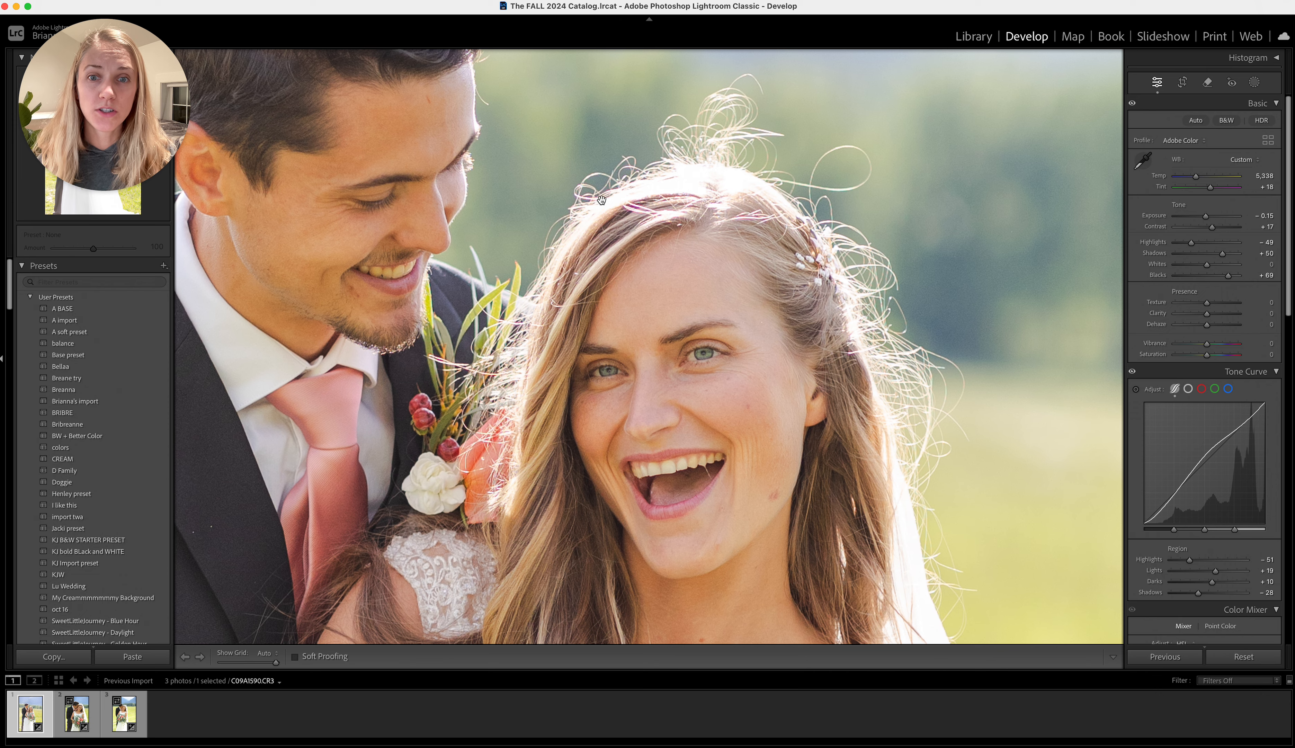
scroll(598, 201, "up", 3)
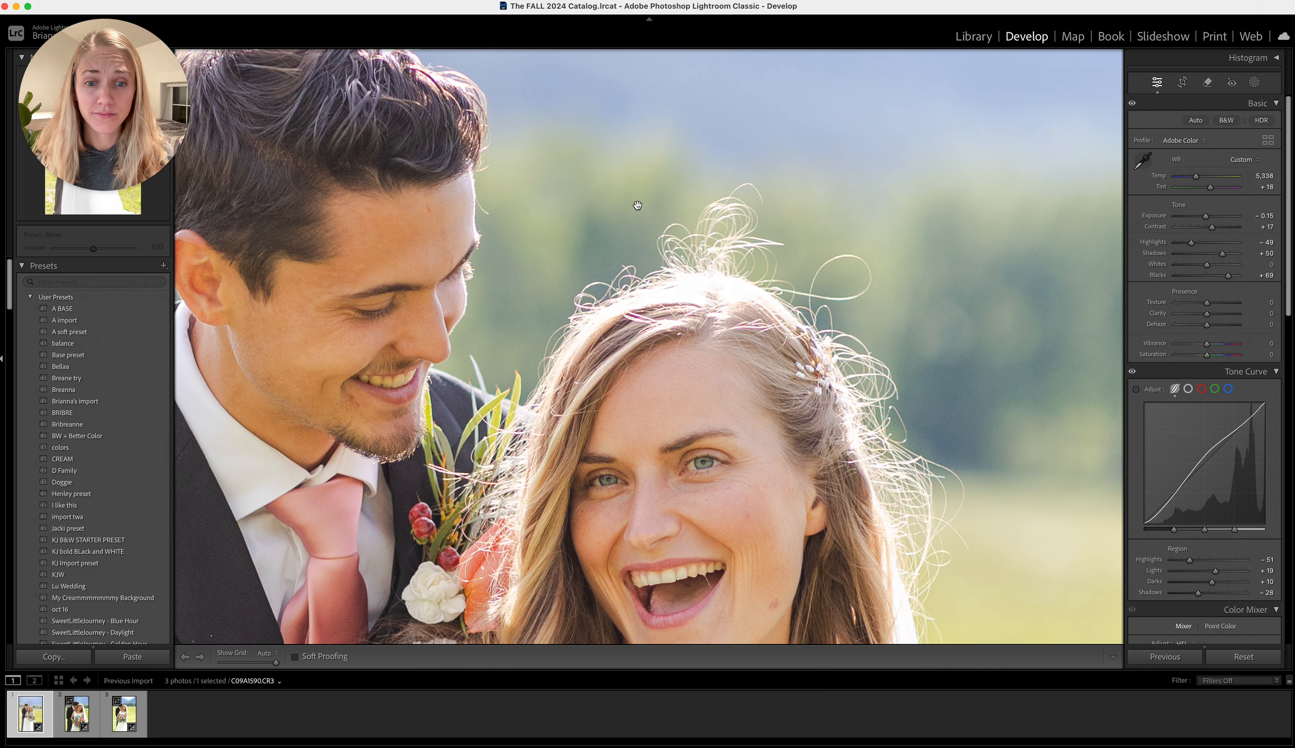
left_click(612, 216)
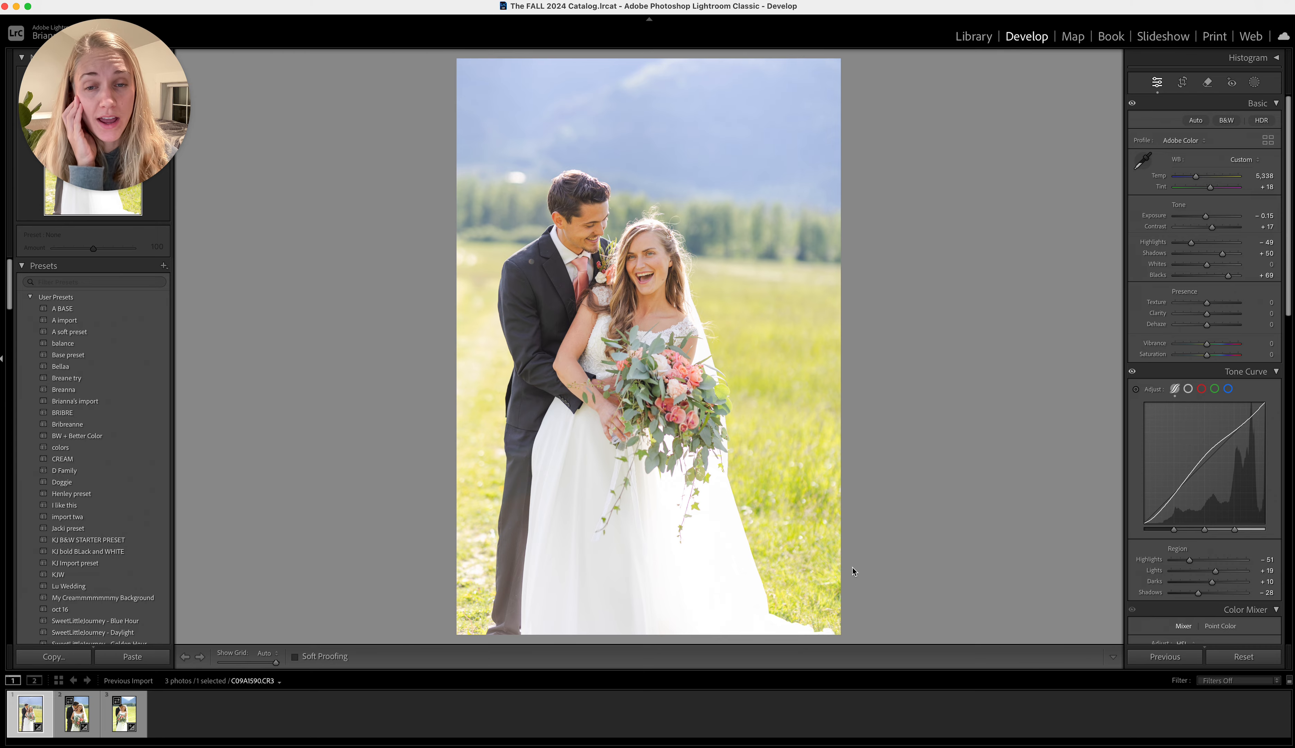
Remove the purple fringing around the couple's hair by setting the manual Defringe purple amount to 7
left_click(613, 191)
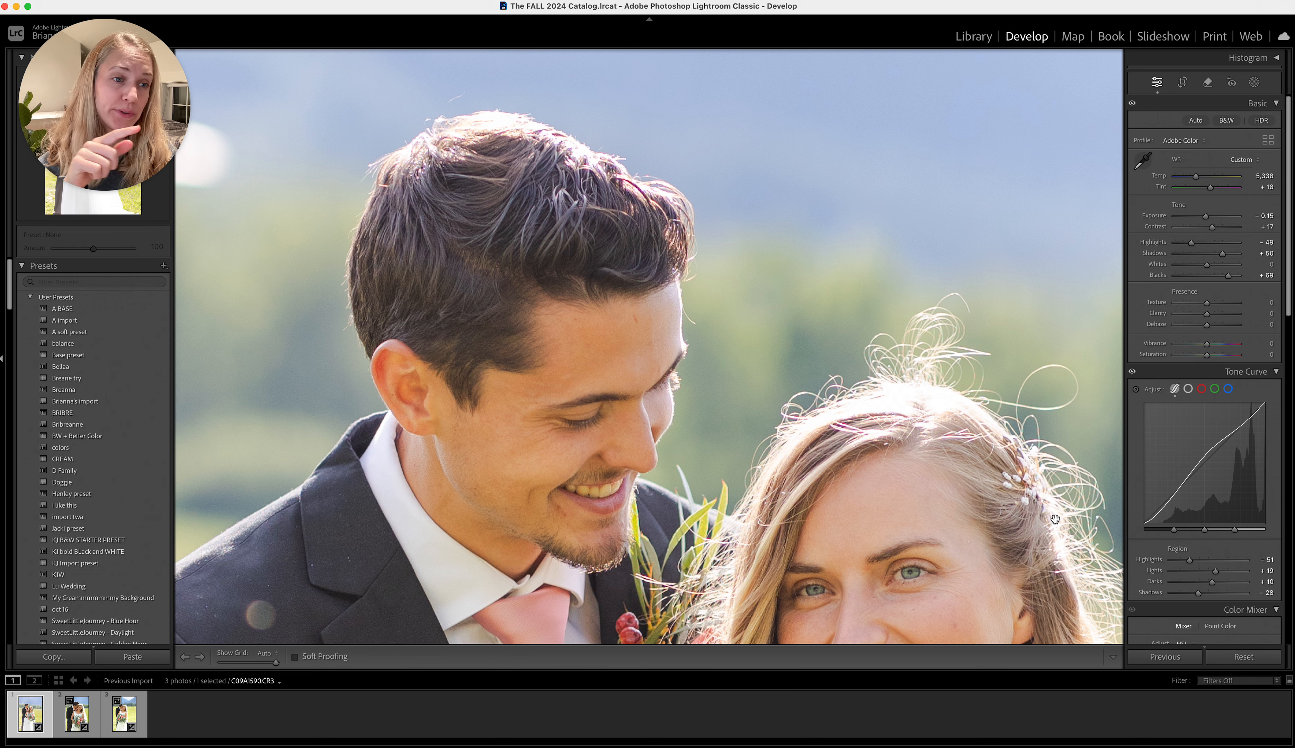
scroll(1253, 571, "down", 5)
scroll(1254, 572, "down", 15)
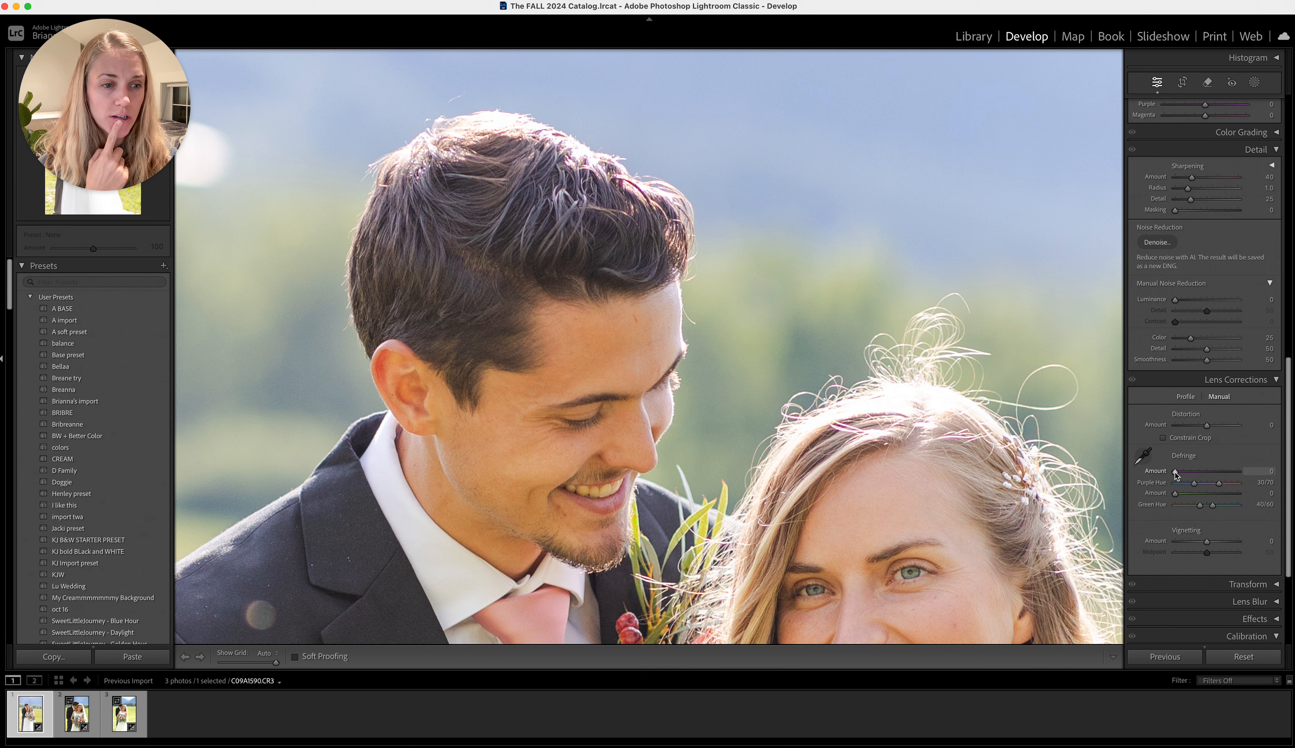
mouse_move(1176, 472)
left_mouse_down()
mouse_move(1216, 477)
mouse_move(1153, 471)
mouse_move(1219, 489)
mouse_move(1195, 485)
left_mouse_up()
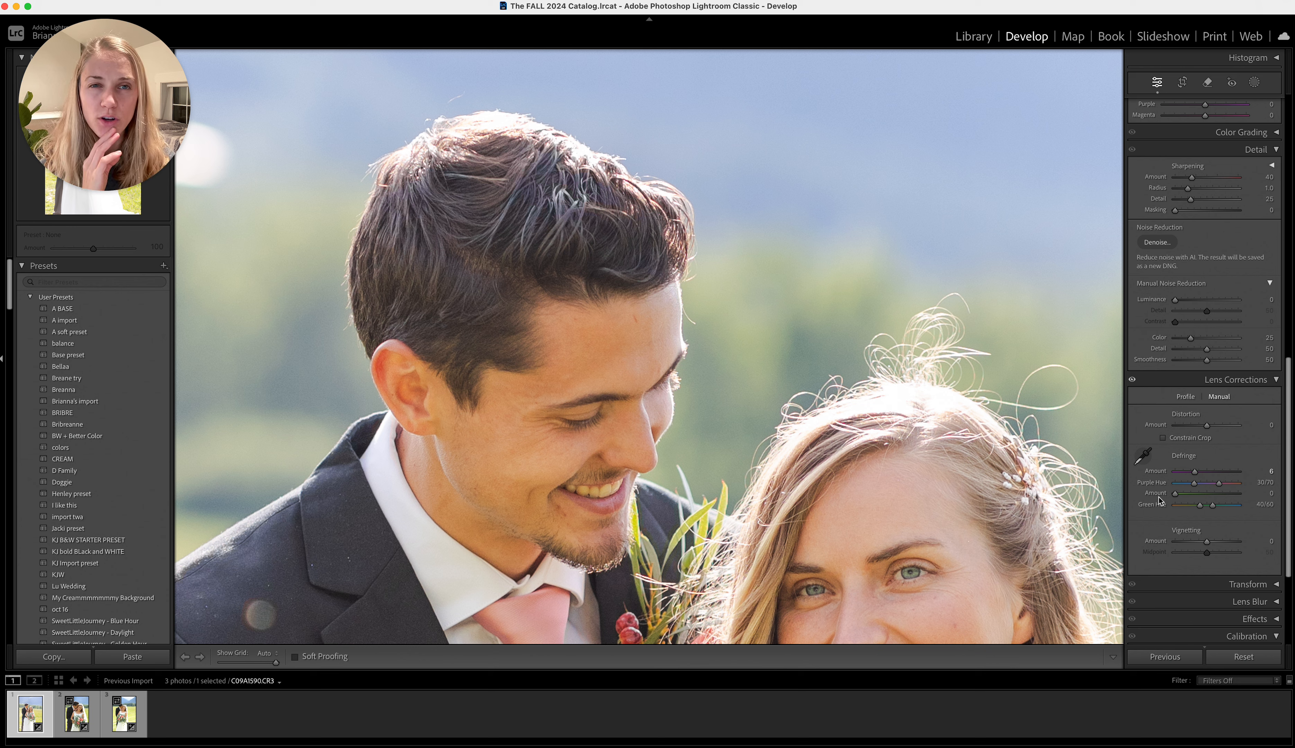
left_click_drag(1196, 472, 1200, 475)
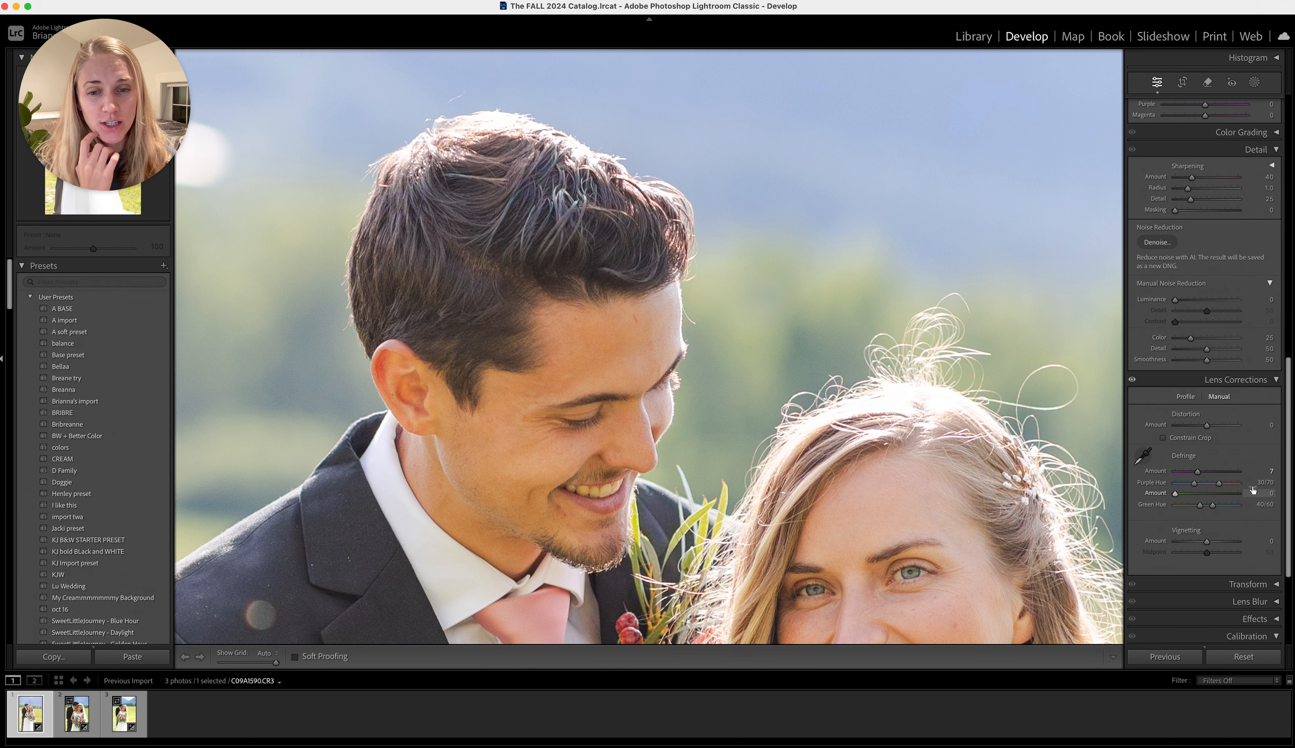
scroll(1001, 586, "down", 10)
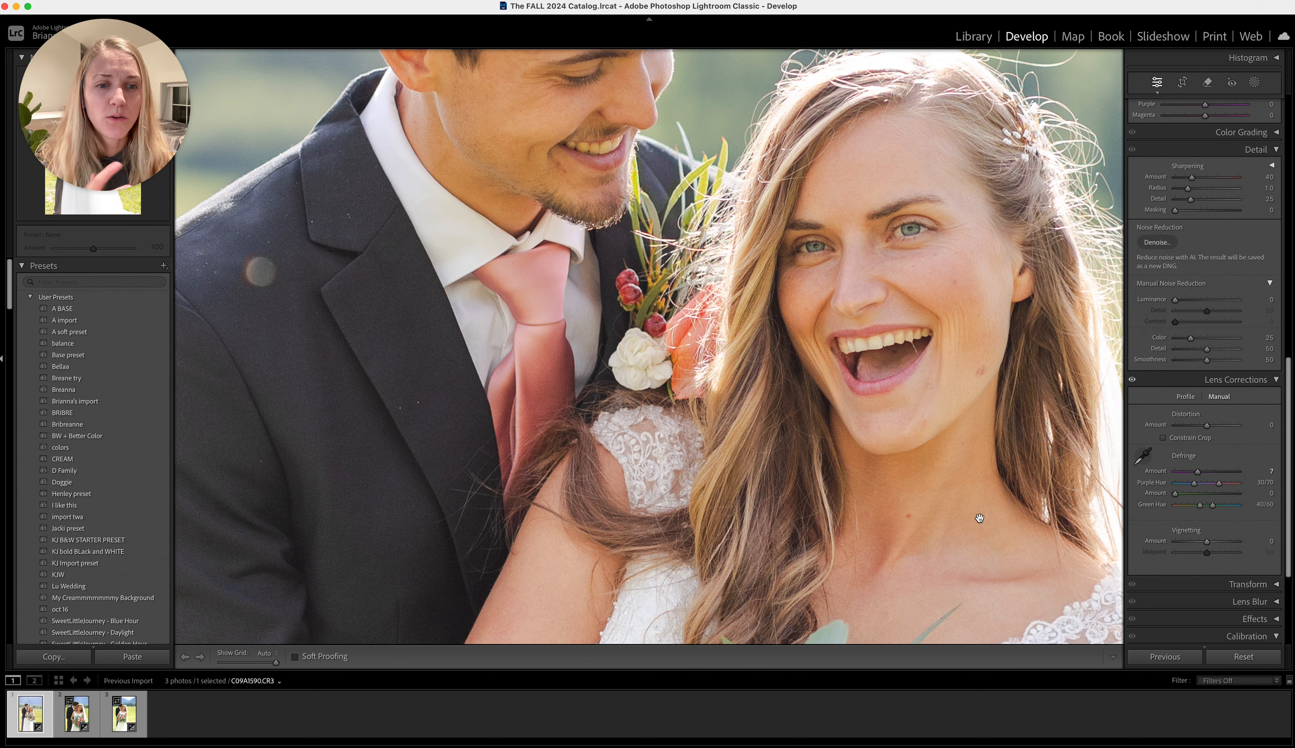
mouse_move(1198, 472)
left_mouse_down()
mouse_move(1175, 477)
mouse_move(1210, 478)
mouse_move(1197, 477)
left_mouse_up()
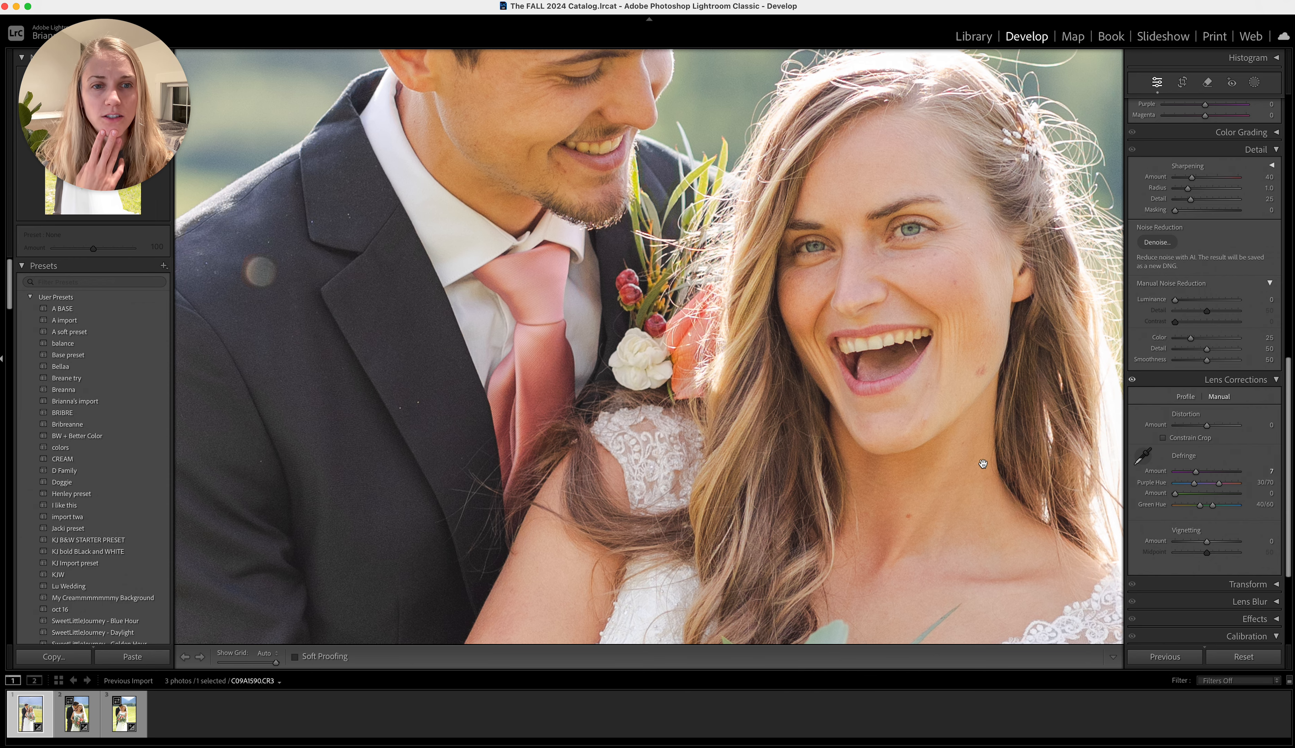
scroll(982, 464, "up", 5)
scroll(983, 464, "up", 3)
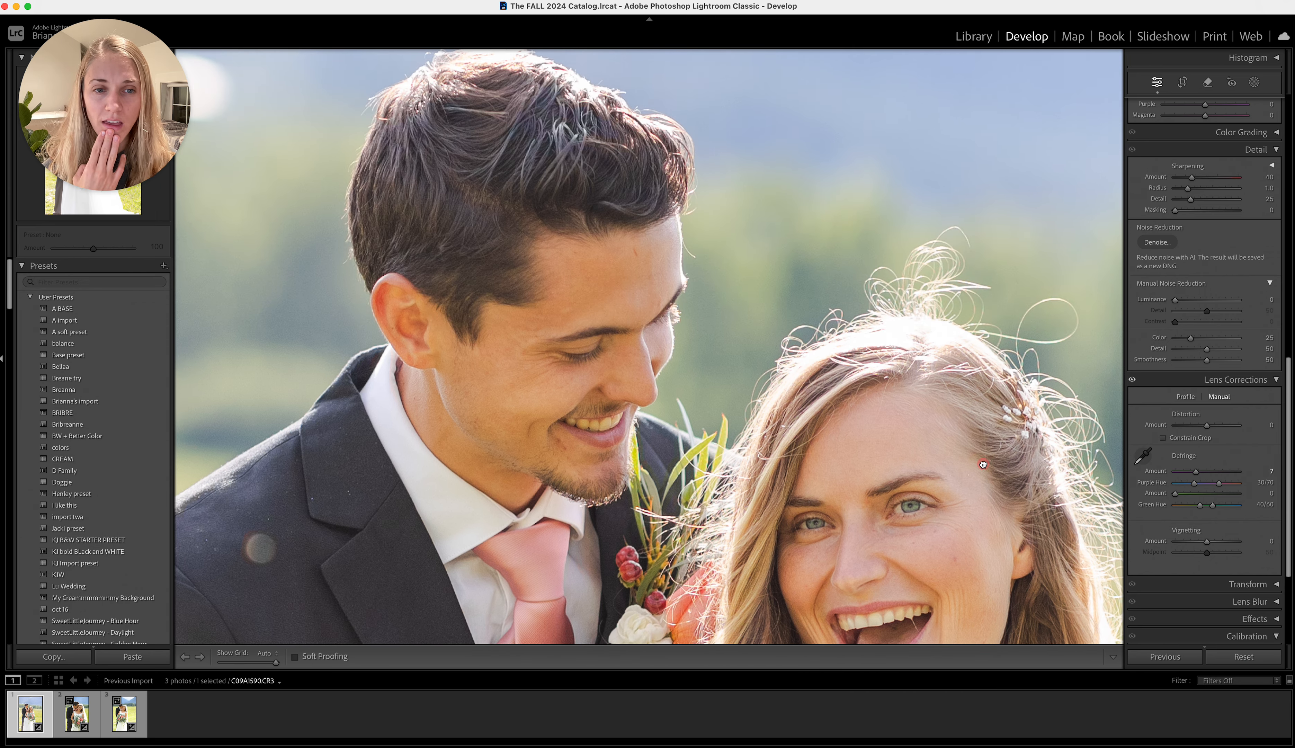
left_click(982, 464)
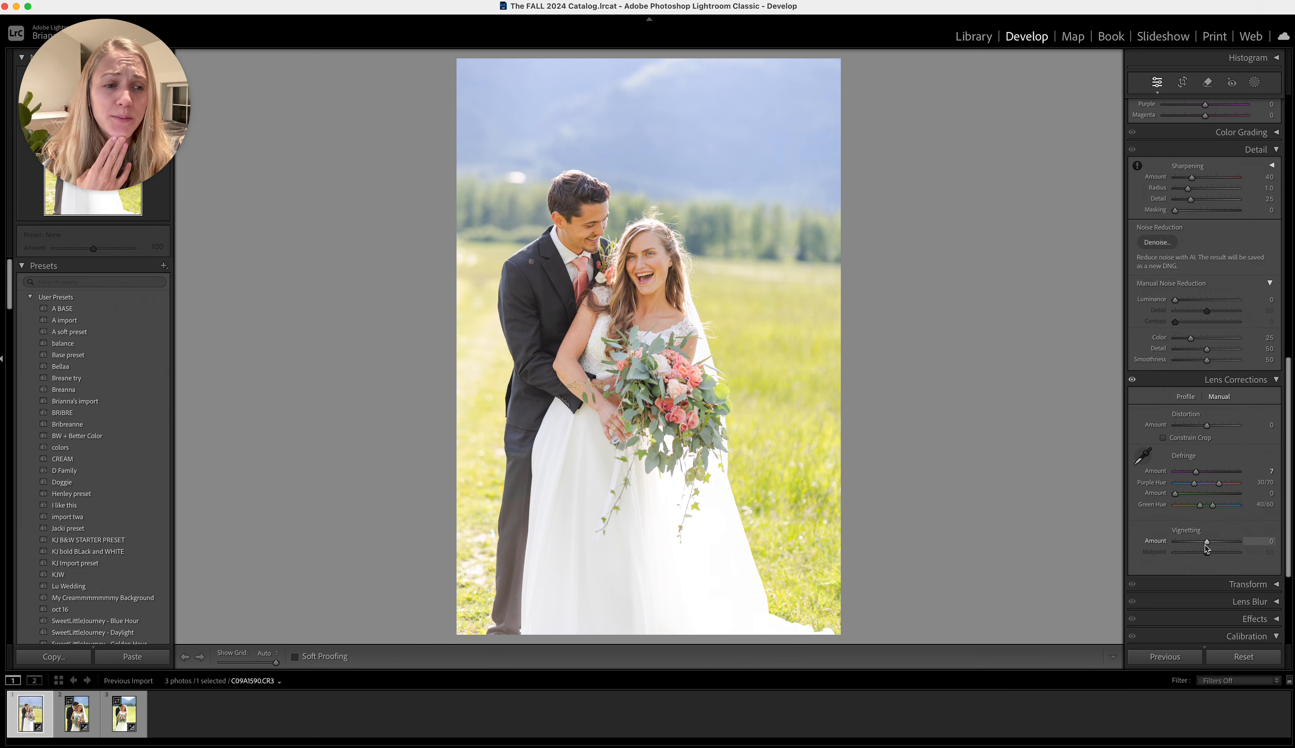
Reduce the green saturation in the Color Mixer to −55 to mute the grass
scroll(1207, 546, "up", 5)
scroll(1207, 546, "up", 10)
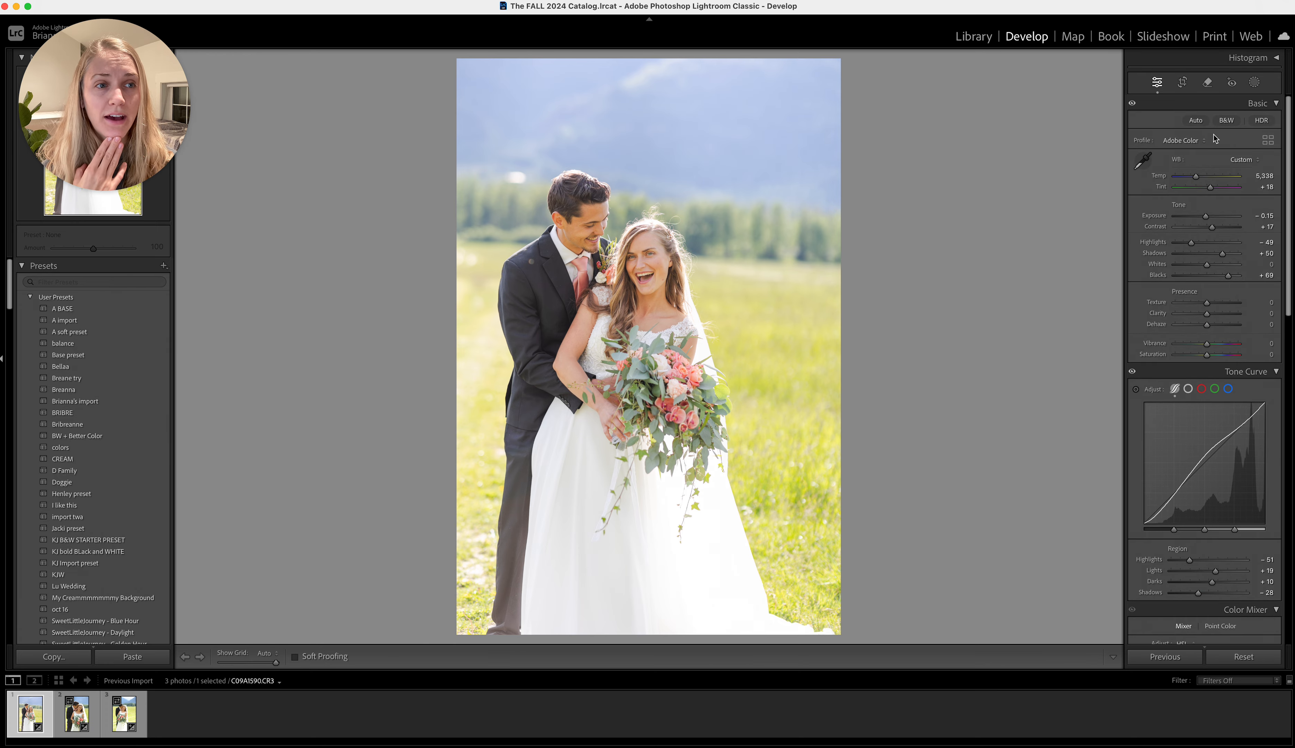
scroll(1254, 395, "down", 4)
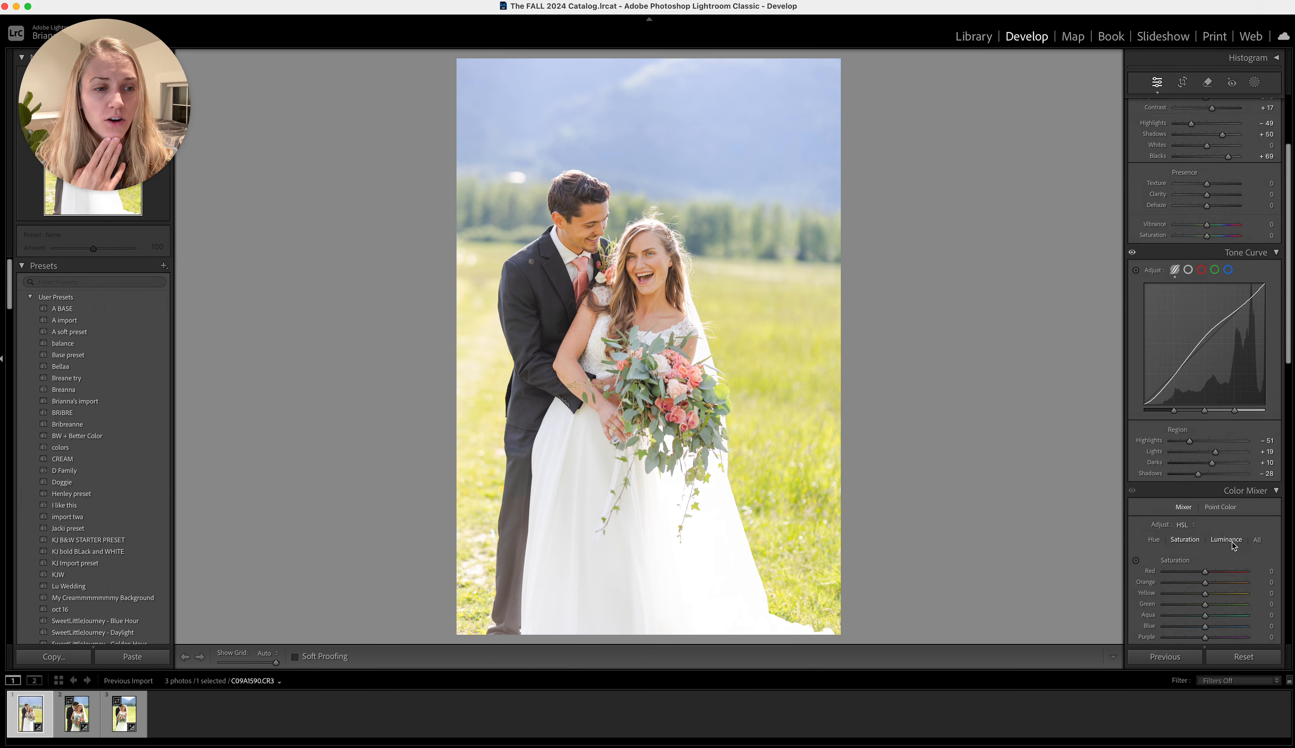
scroll(1235, 560, "down", 3)
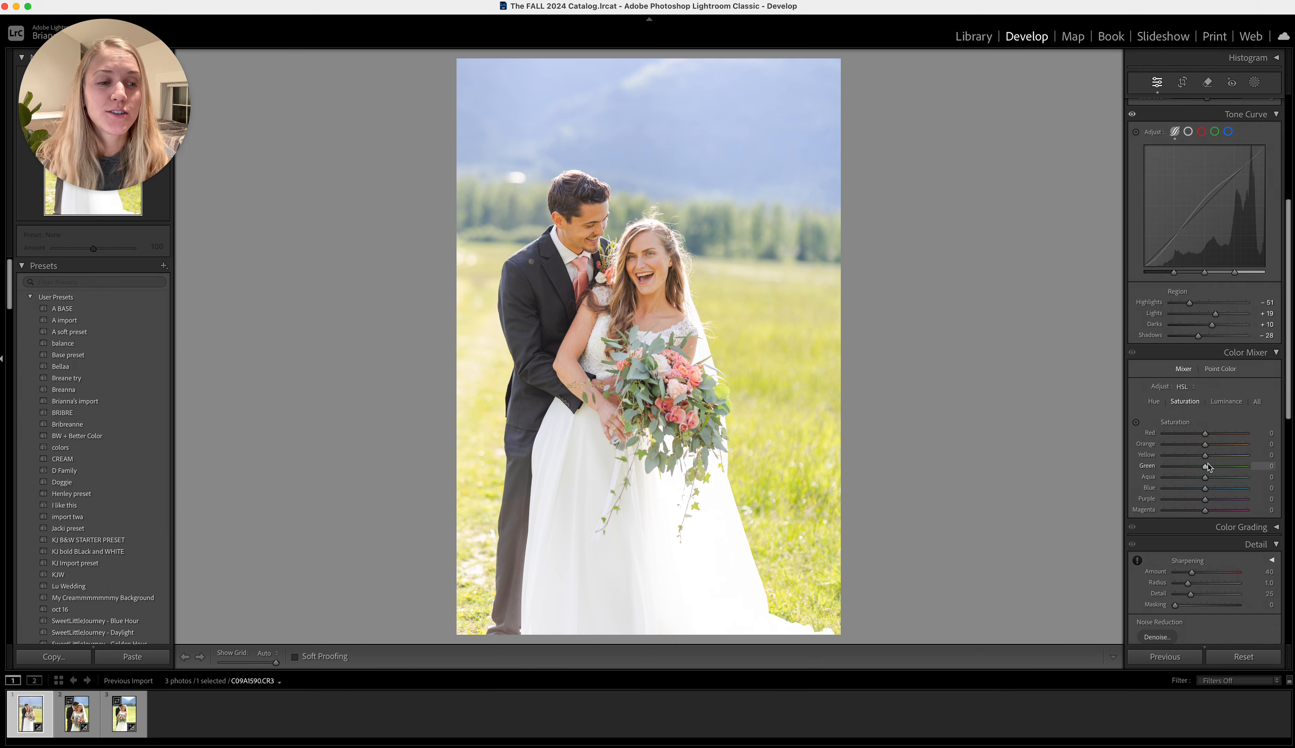
mouse_move(1205, 466)
left_mouse_down()
mouse_move(1124, 478)
mouse_move(1192, 470)
mouse_move(1181, 466)
left_mouse_up()
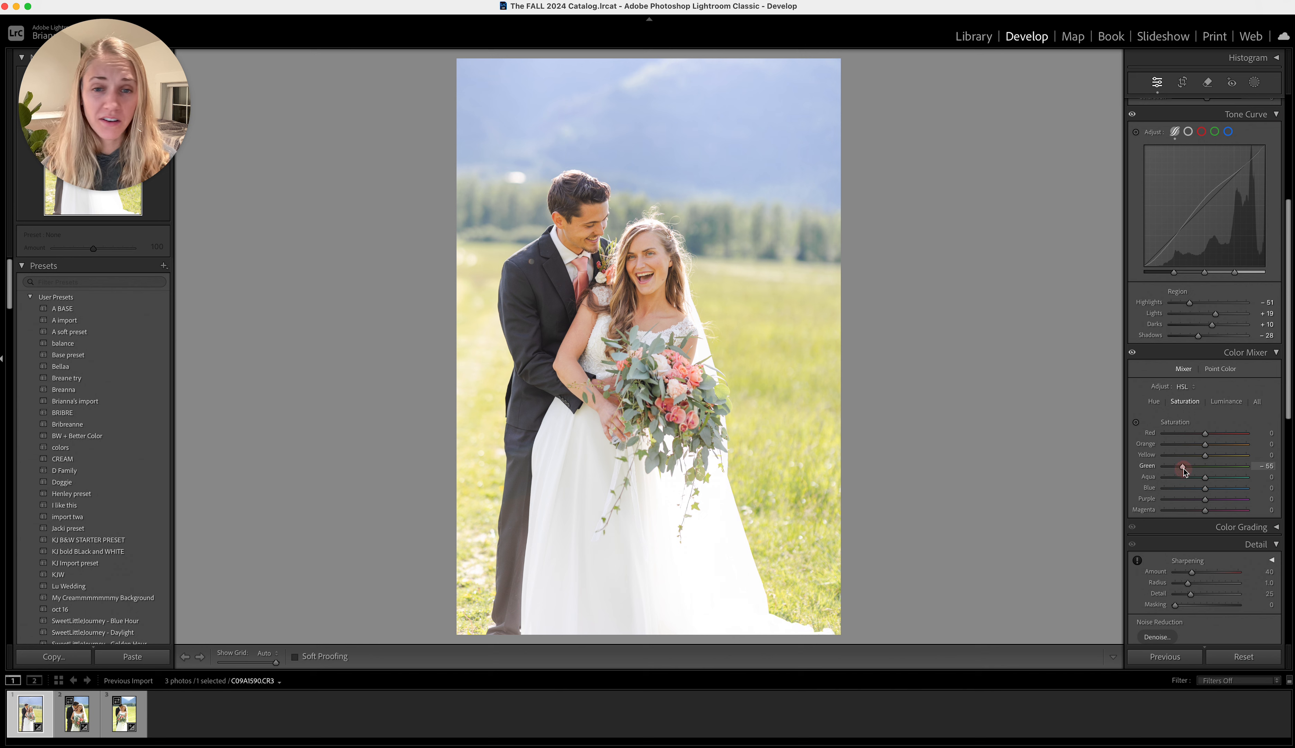
Shift the green hue in the Color Mixer to +13 and check the bride's face up close
left_click(1154, 401)
left_click_drag(1211, 471, 1211, 470)
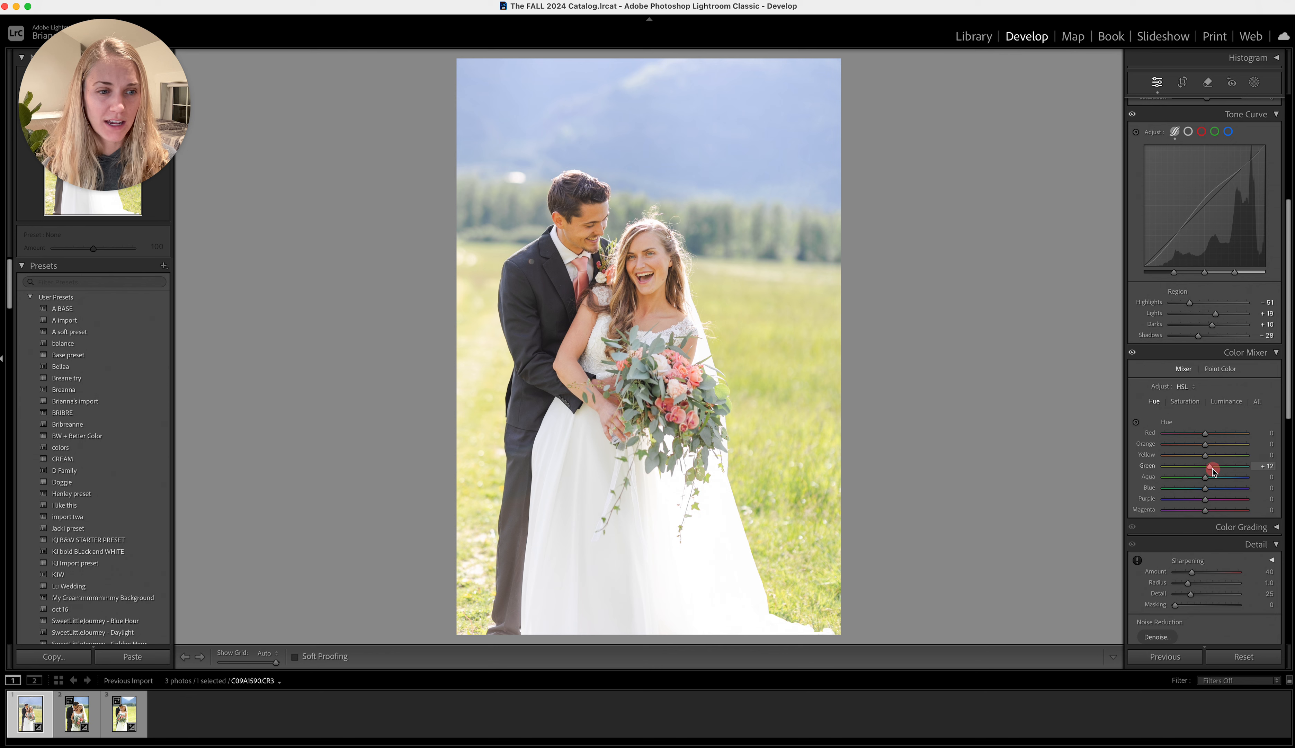
mouse_move(1212, 469)
left_mouse_down()
mouse_move(1149, 468)
mouse_move(1221, 475)
mouse_move(1211, 471)
left_mouse_up()
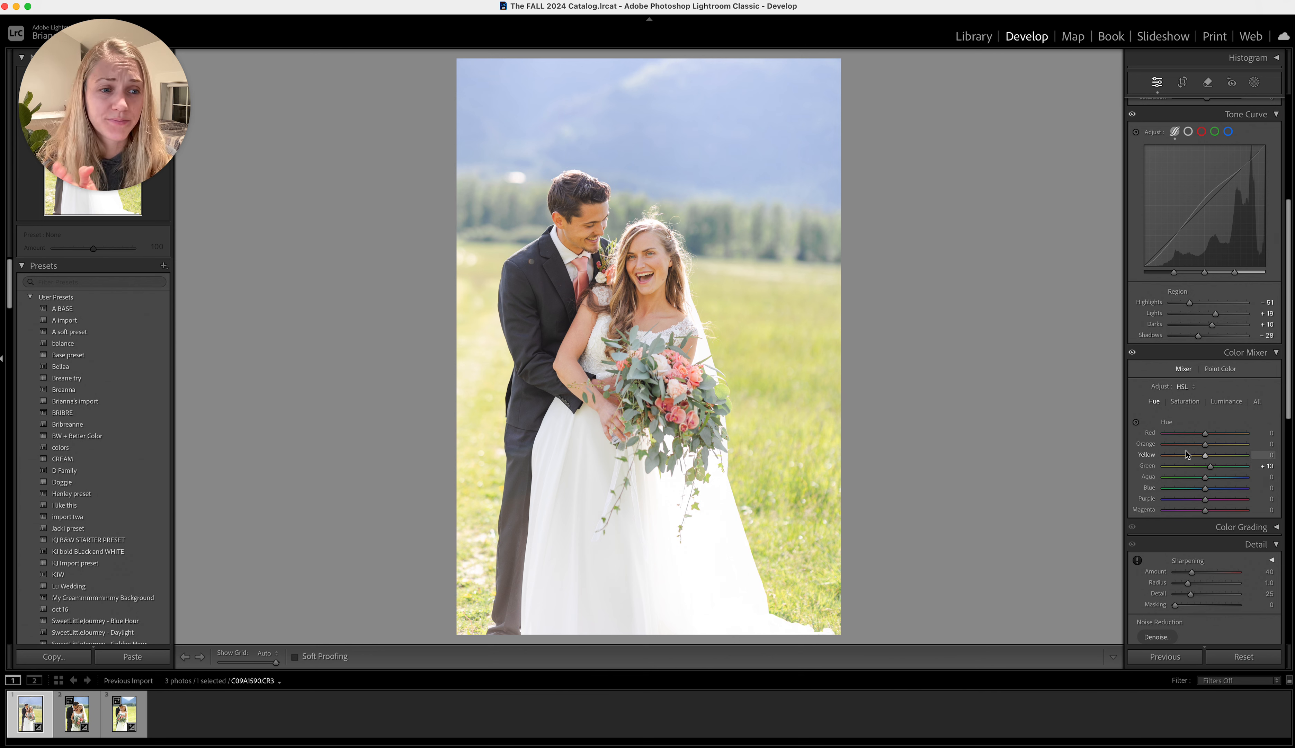
left_click(636, 260)
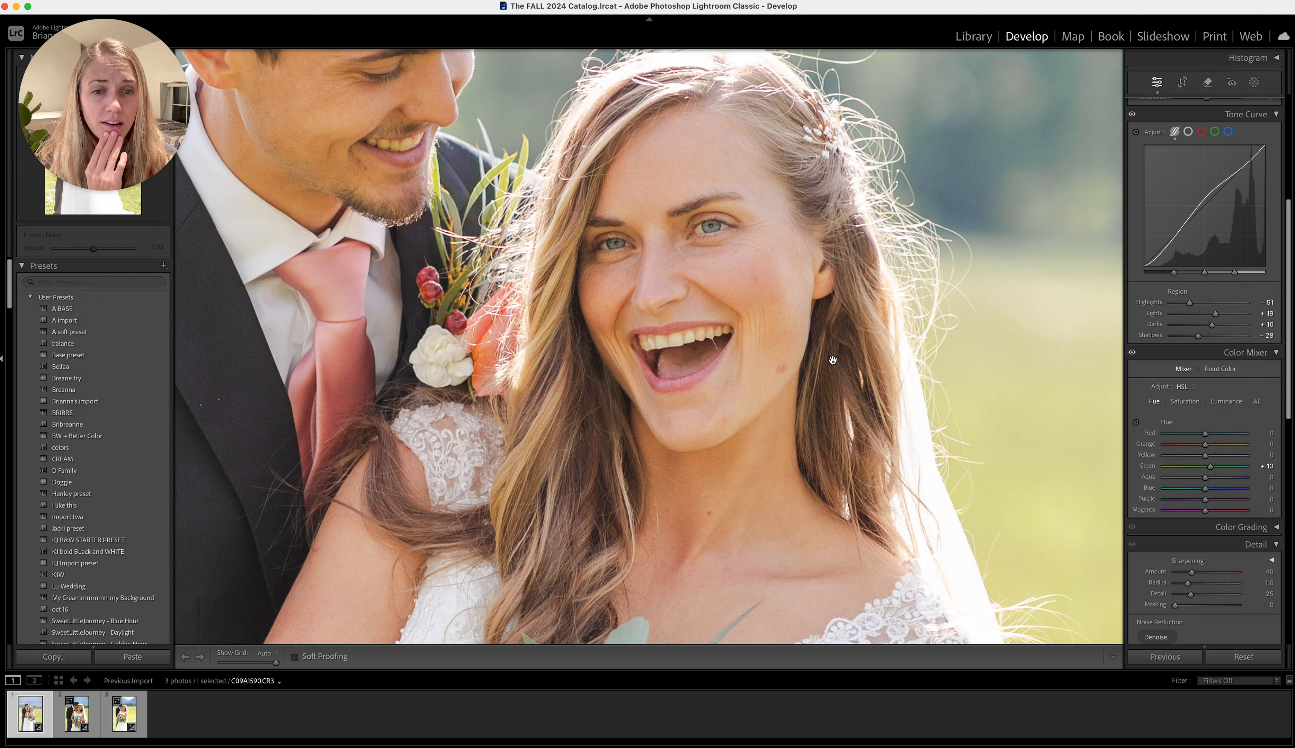
left_click(1046, 427)
Try brightening the green luminance to +69, settling on −6 in the Color Mixer
left_click(1226, 402)
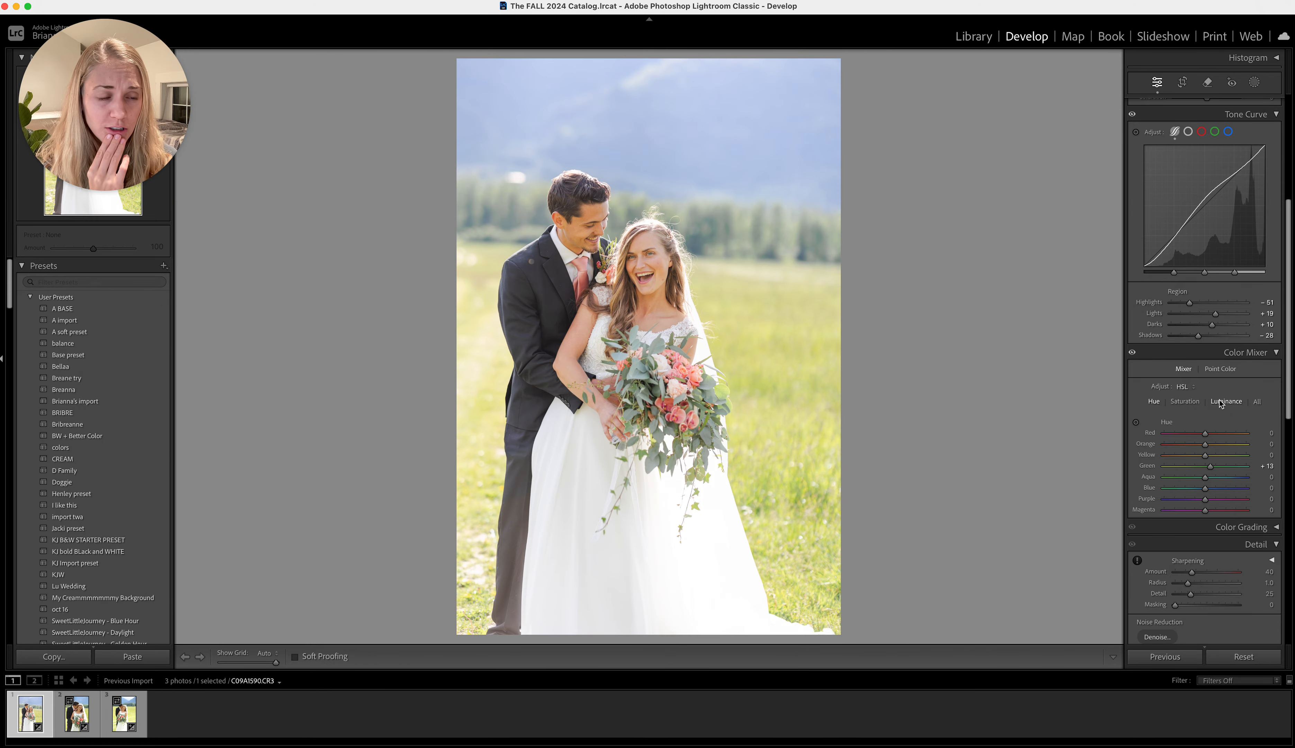
left_click_drag(1205, 466, 1234, 472)
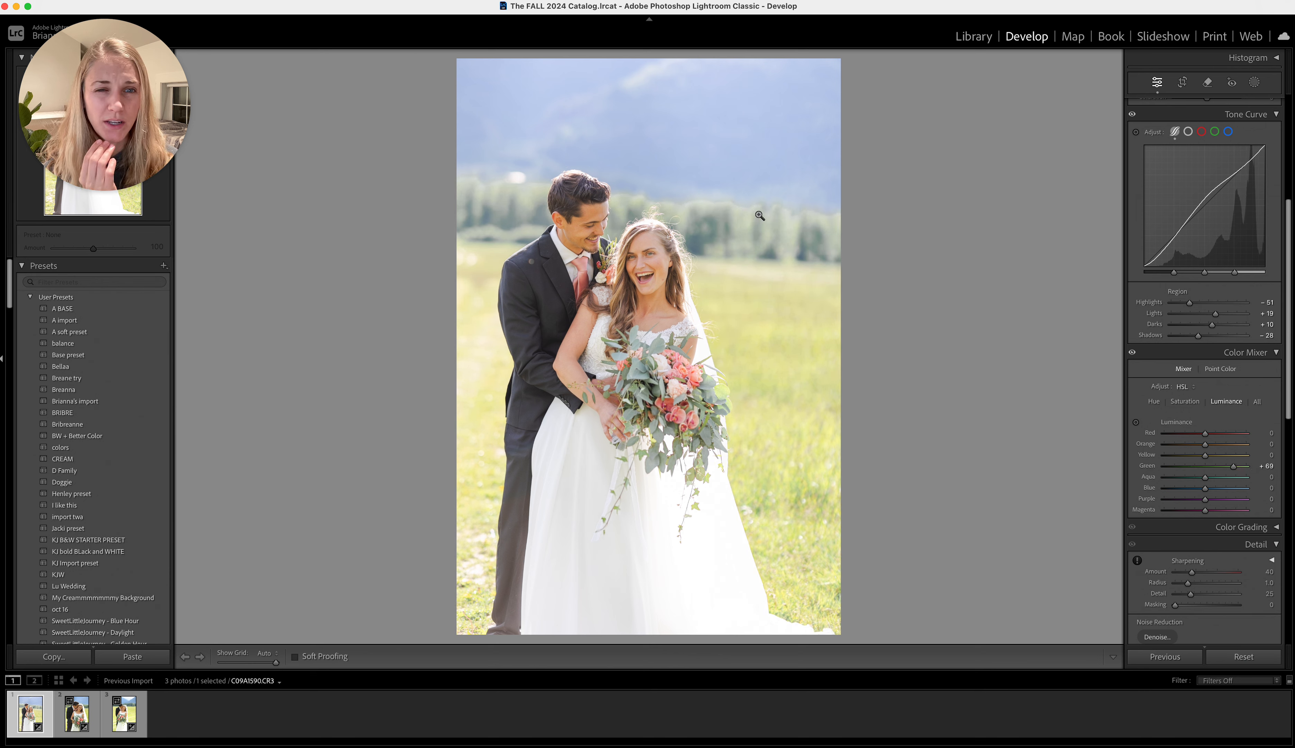
left_click_drag(1207, 465, 1202, 469)
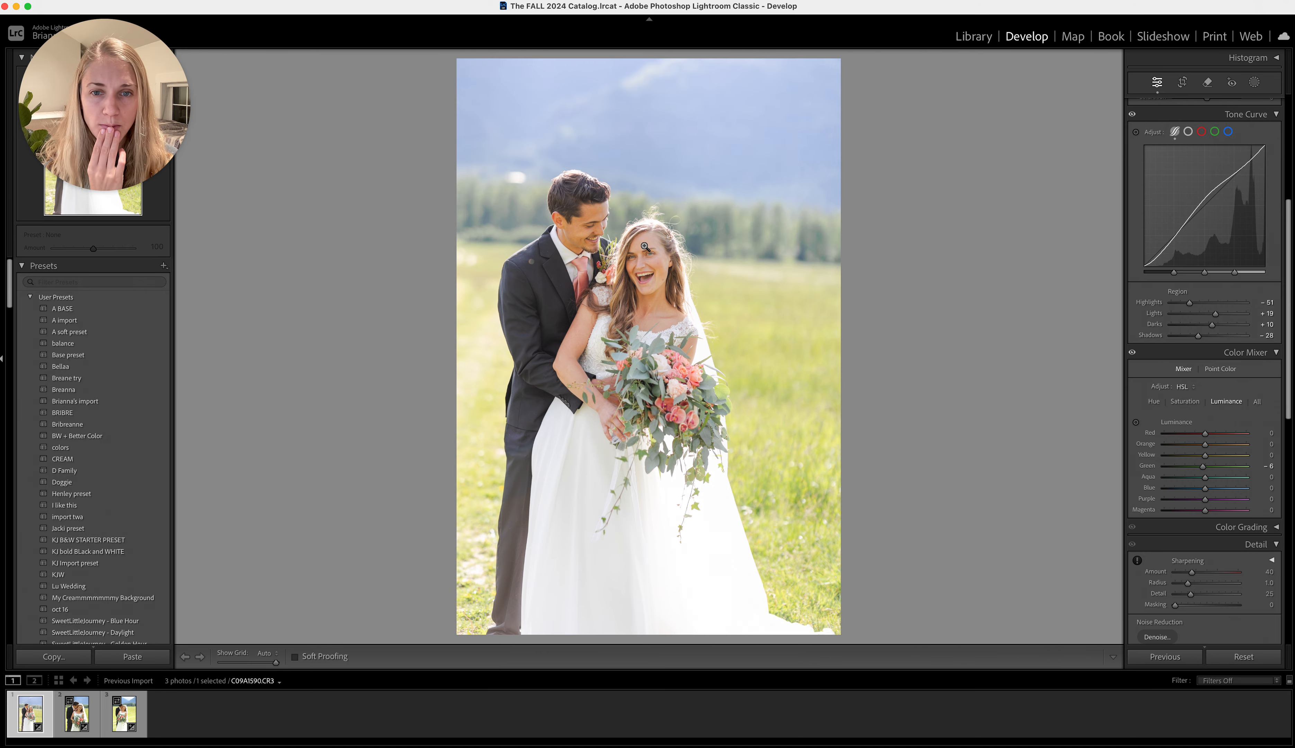
Set the tone curve's Lights to +28 and Shadows to −37, checking the couple's faces up close
left_click(710, 257)
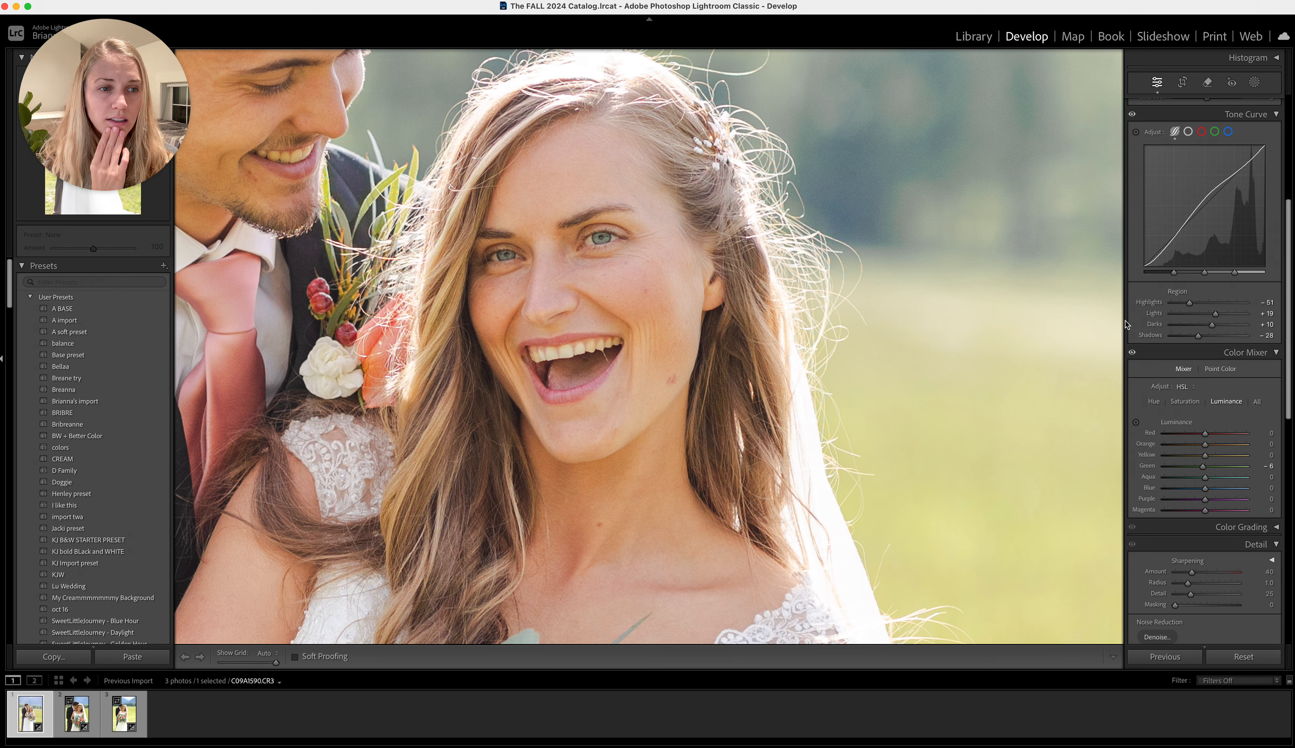
left_click_drag(1217, 314, 1221, 314)
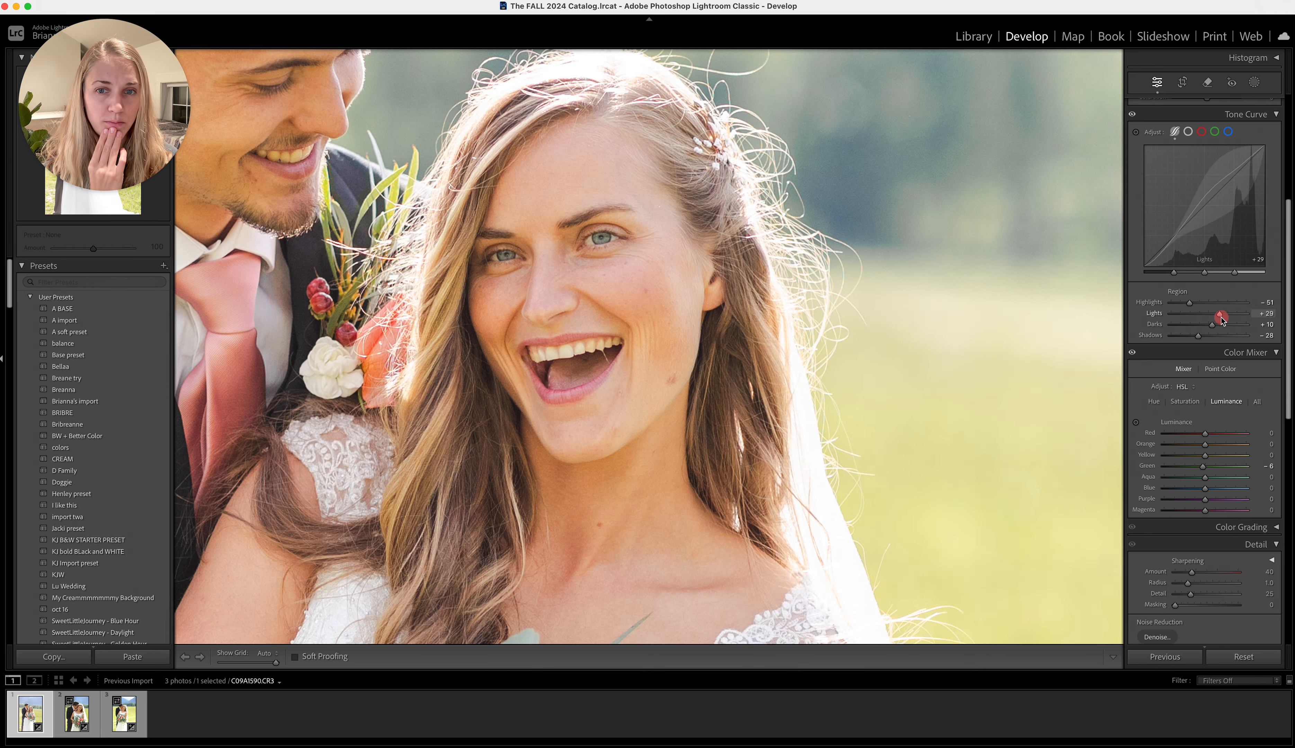
left_click(987, 317)
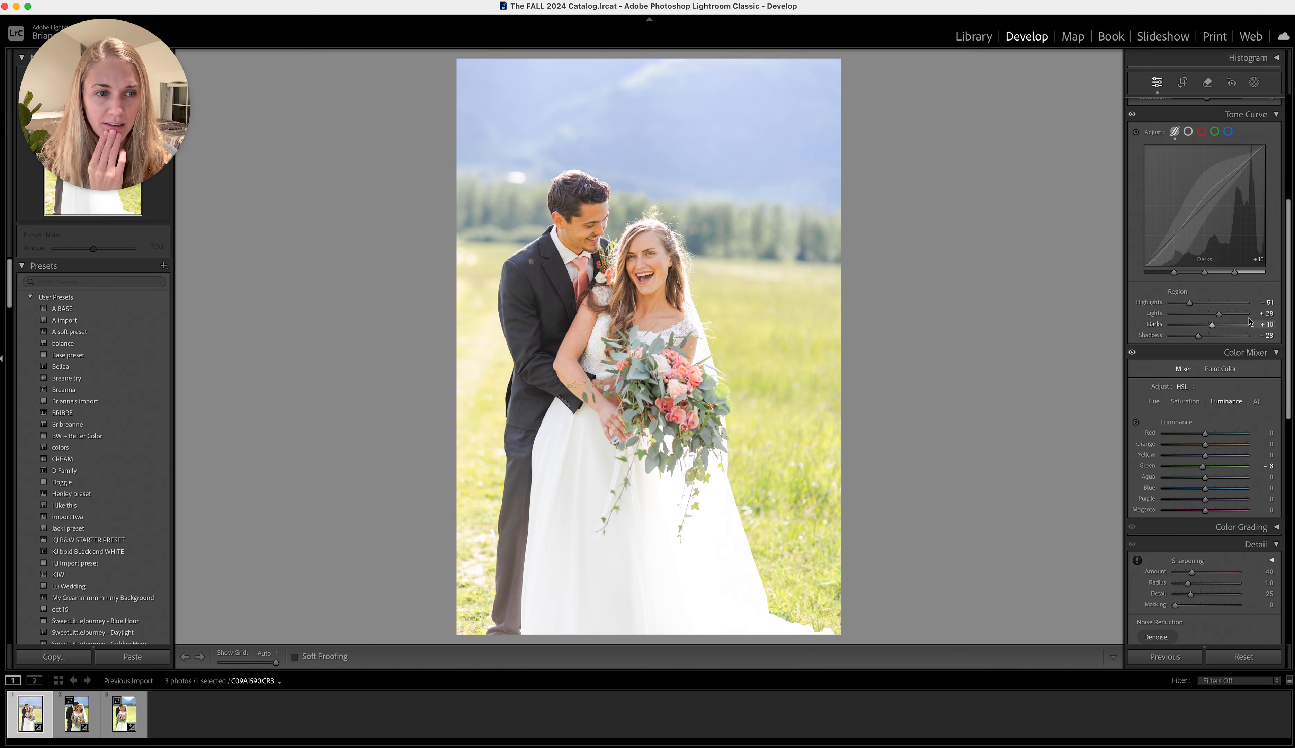
left_click_drag(1199, 334, 1196, 335)
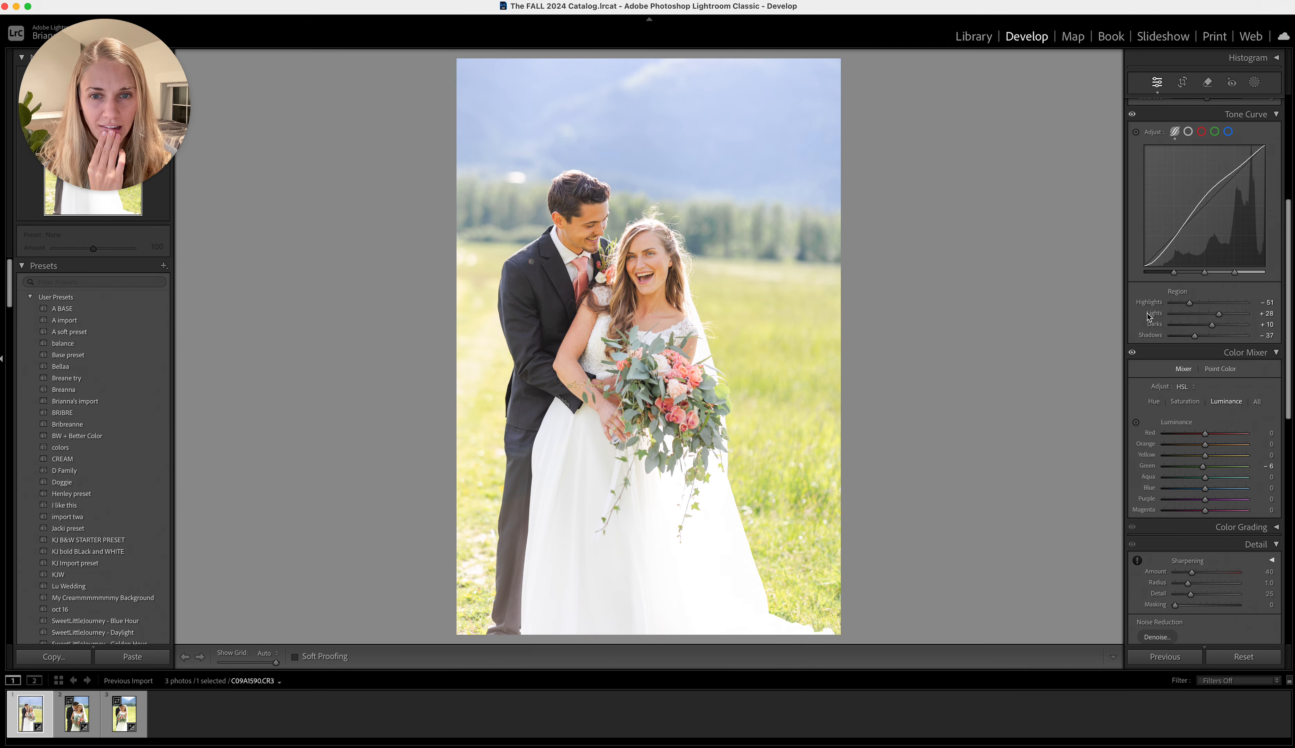
left_click(592, 234)
scroll(736, 293, "up", 3)
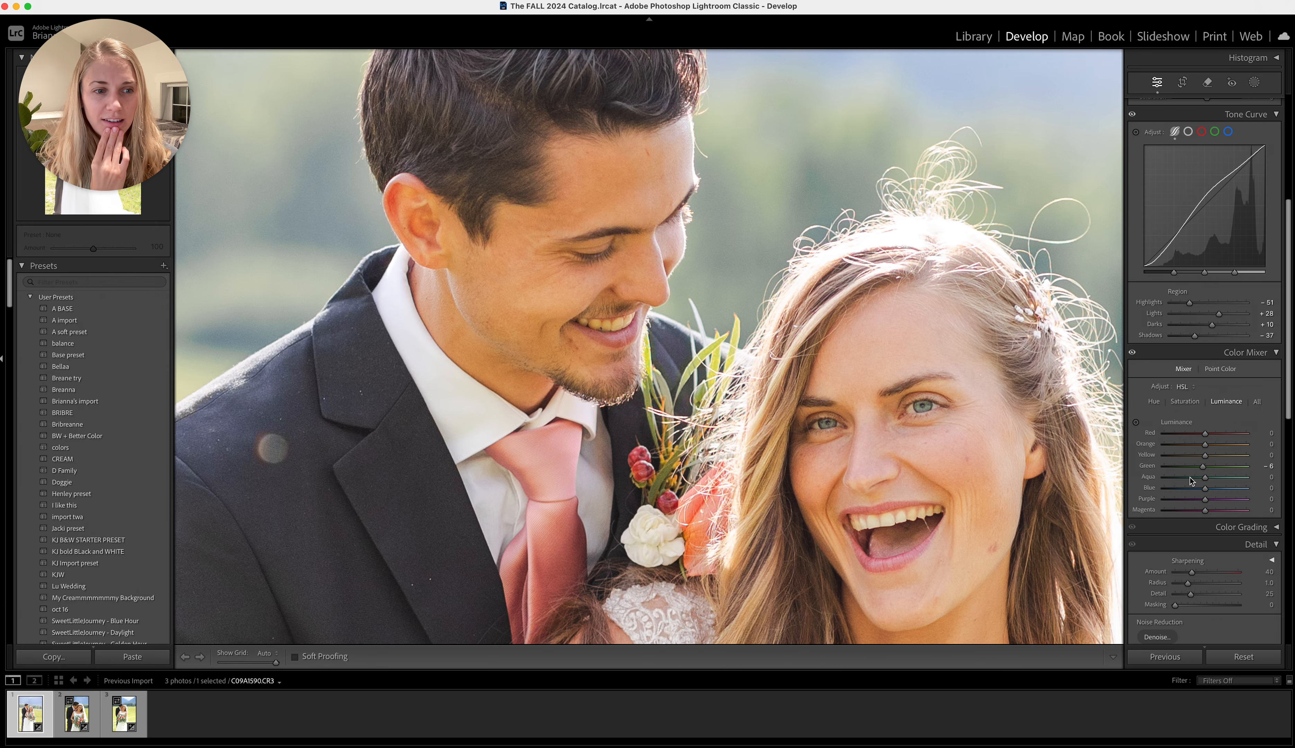
Compare the portrait with and without the Color Mixer adjustments, on the couple's faces and on the full image
left_click(1132, 354)
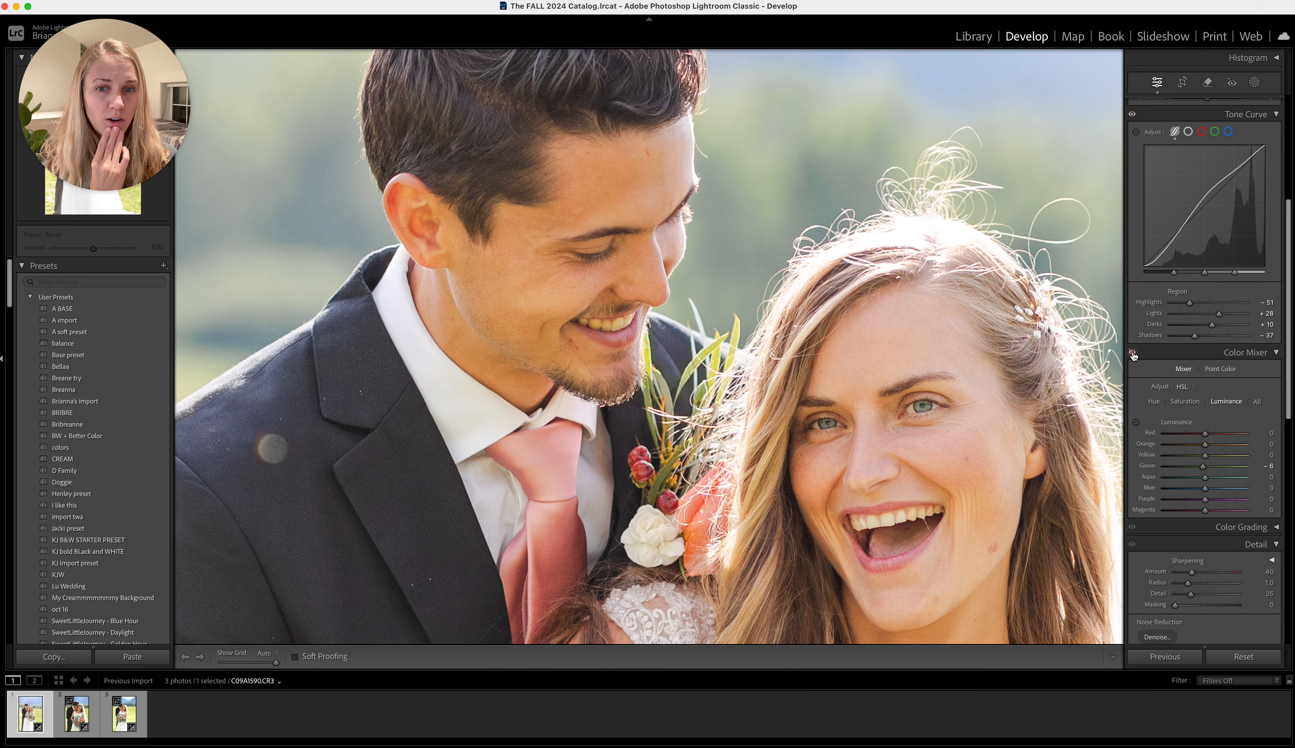
left_click(1132, 353)
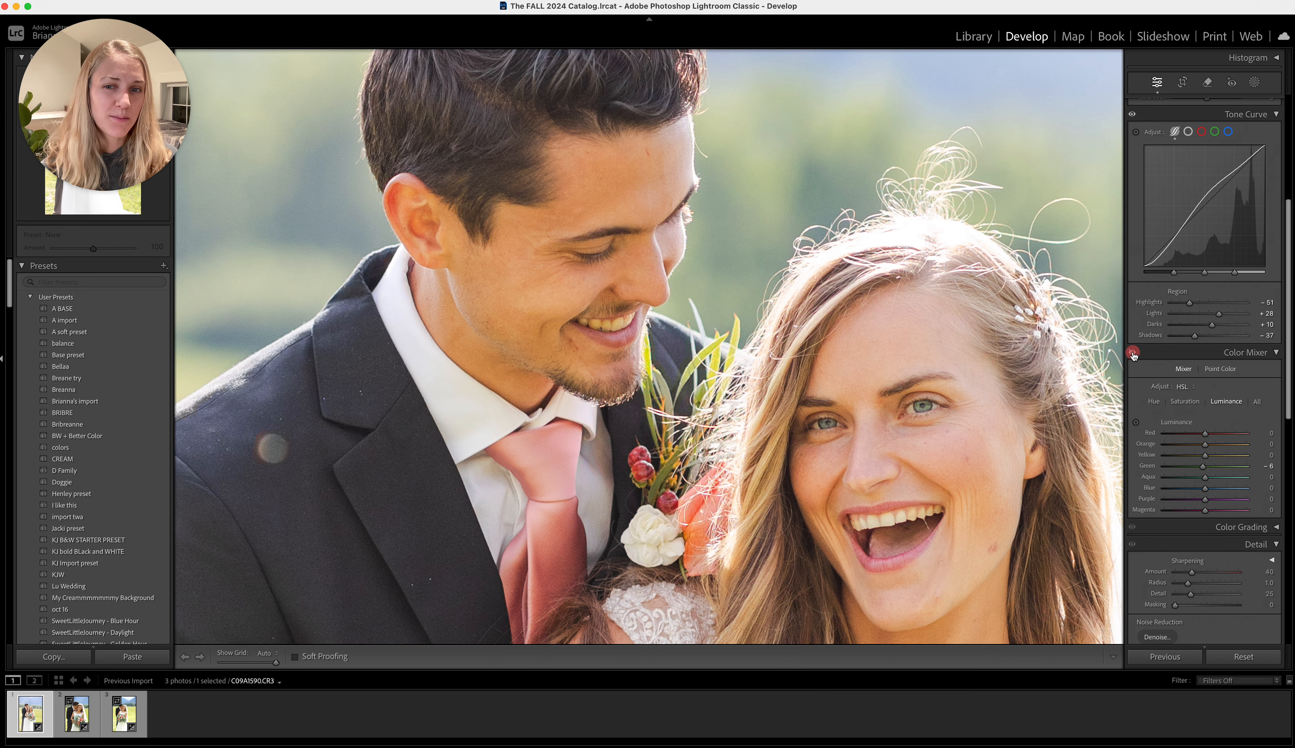
left_click(868, 355)
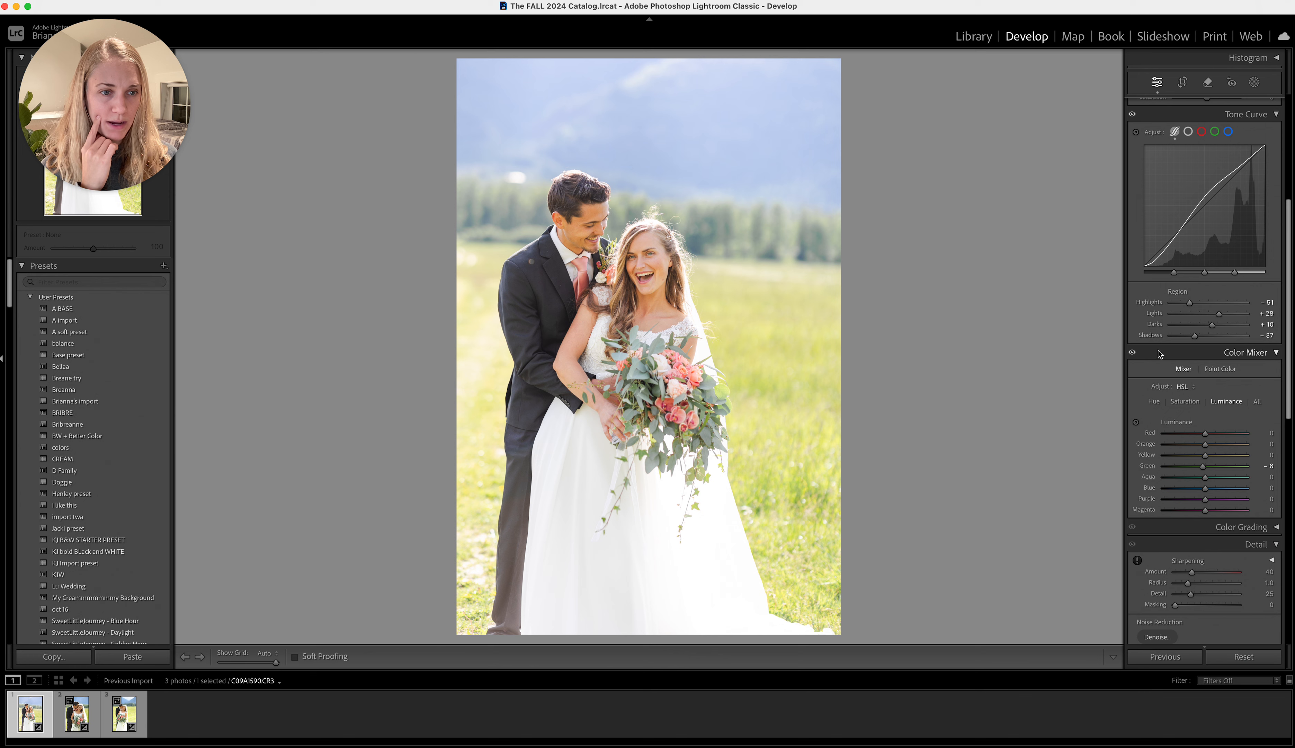
left_click(1132, 354)
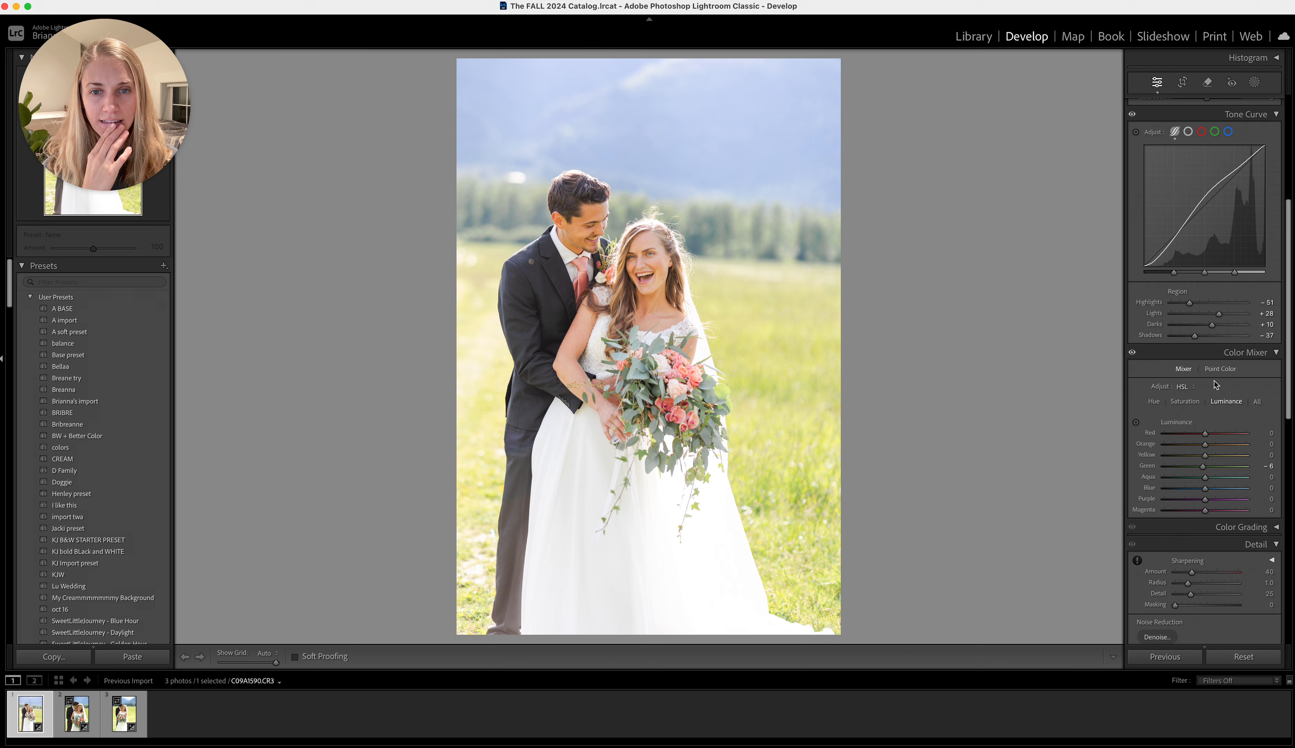
Try a cooler white balance of 5,108, check the couple's faces up close, and settle the temperature at 5,425
scroll(1141, 325, "up", 5)
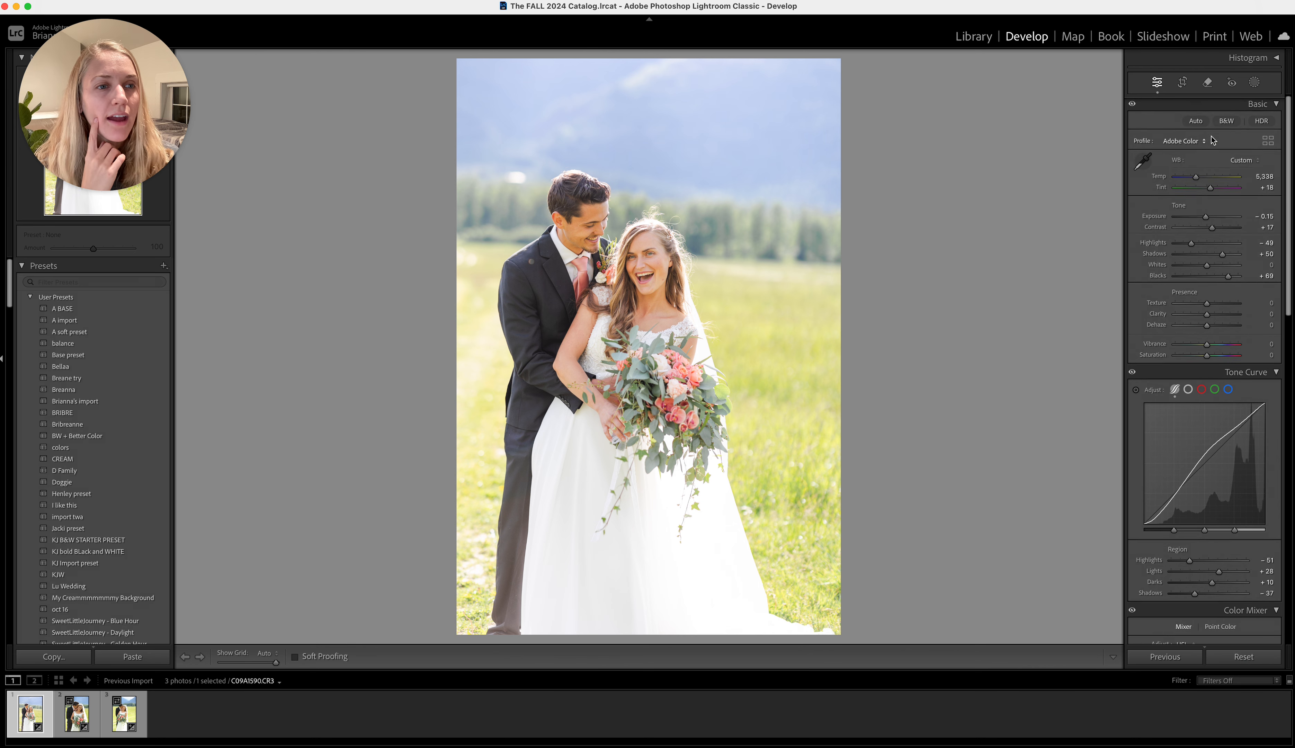
left_click_drag(1197, 179, 1196, 179)
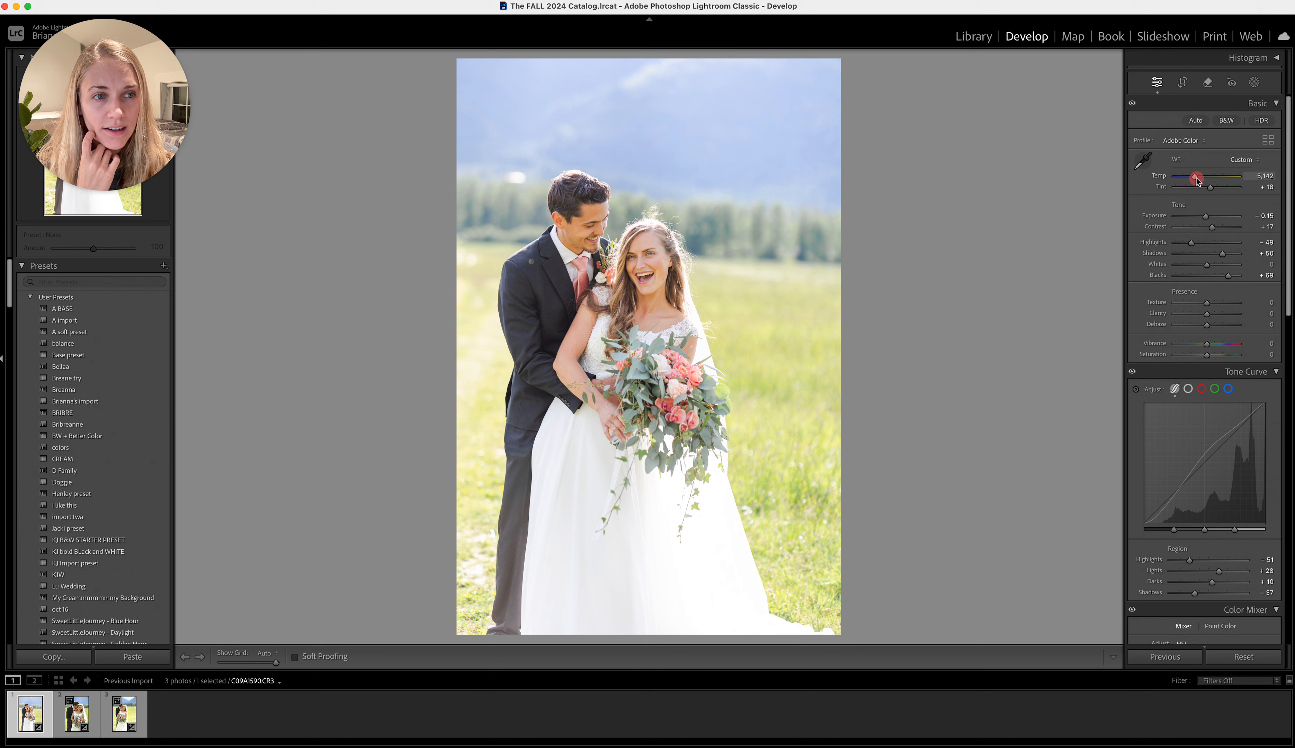
left_click_drag(1197, 179, 1195, 180)
left_click(588, 232)
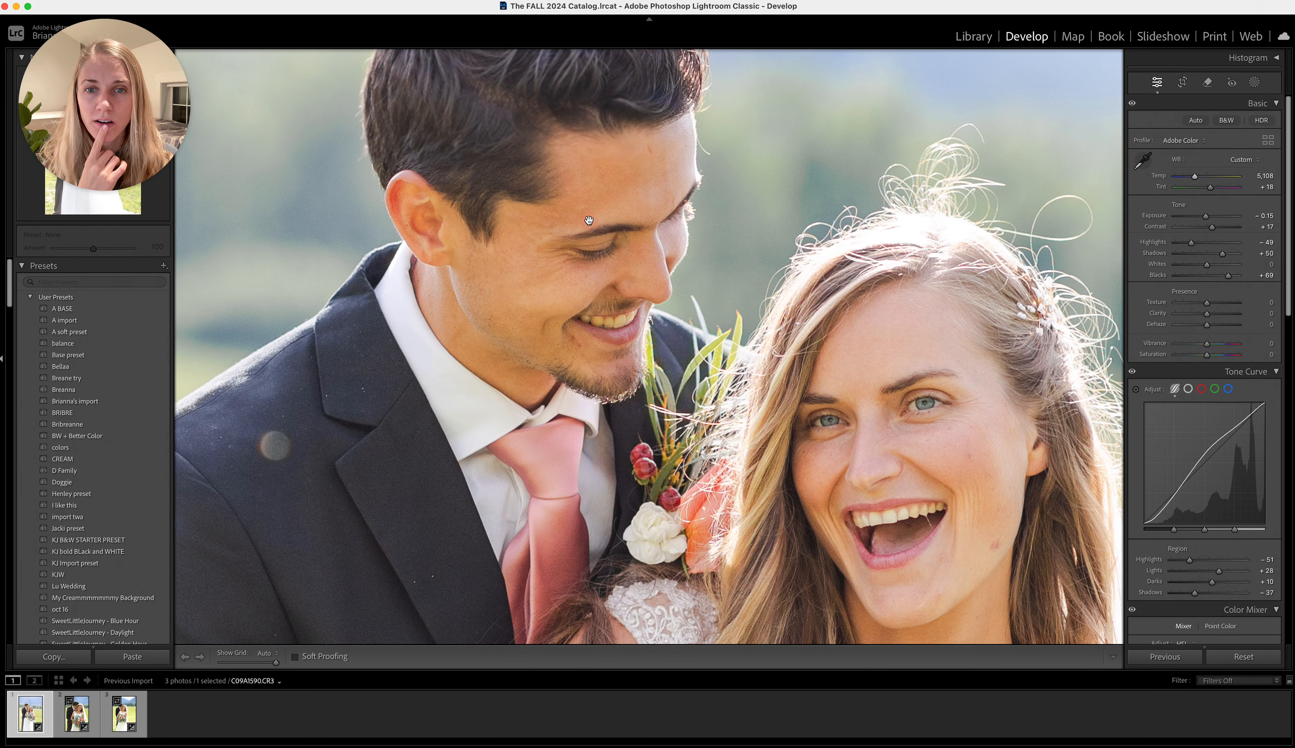
left_click(743, 271)
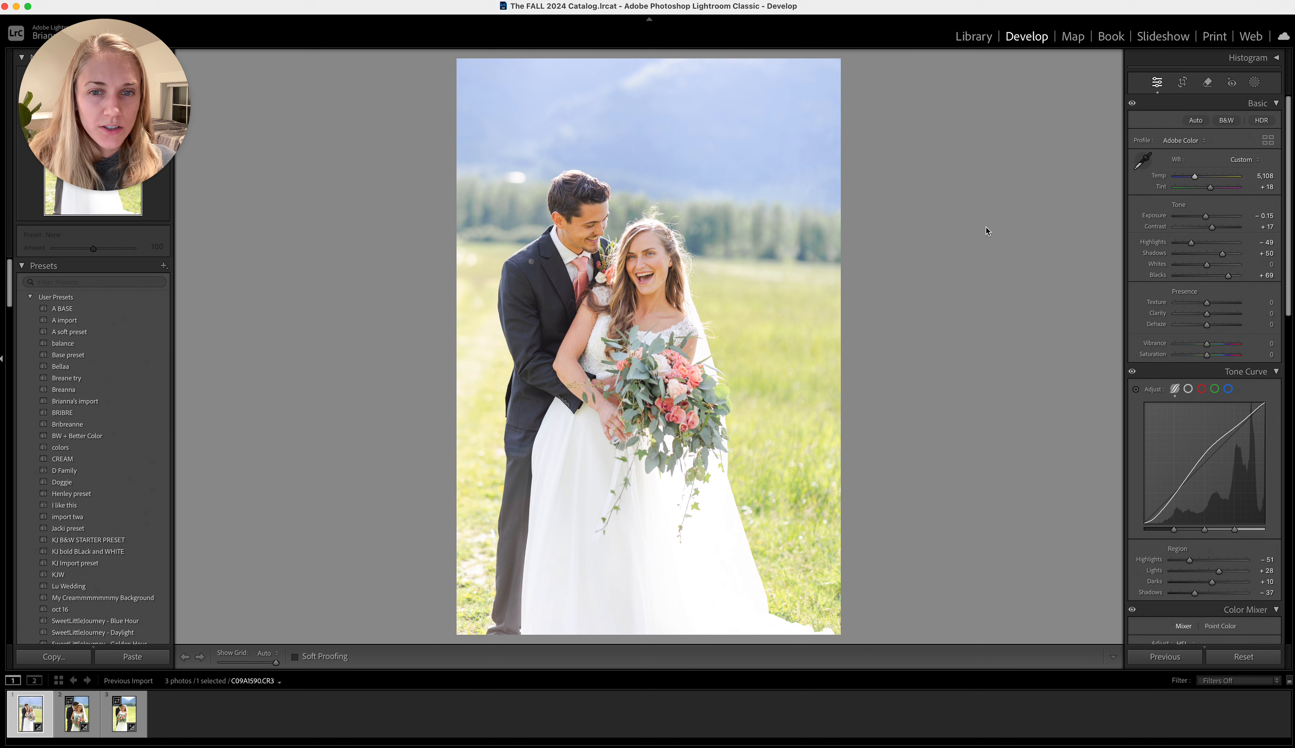
left_click_drag(1193, 178, 1195, 179)
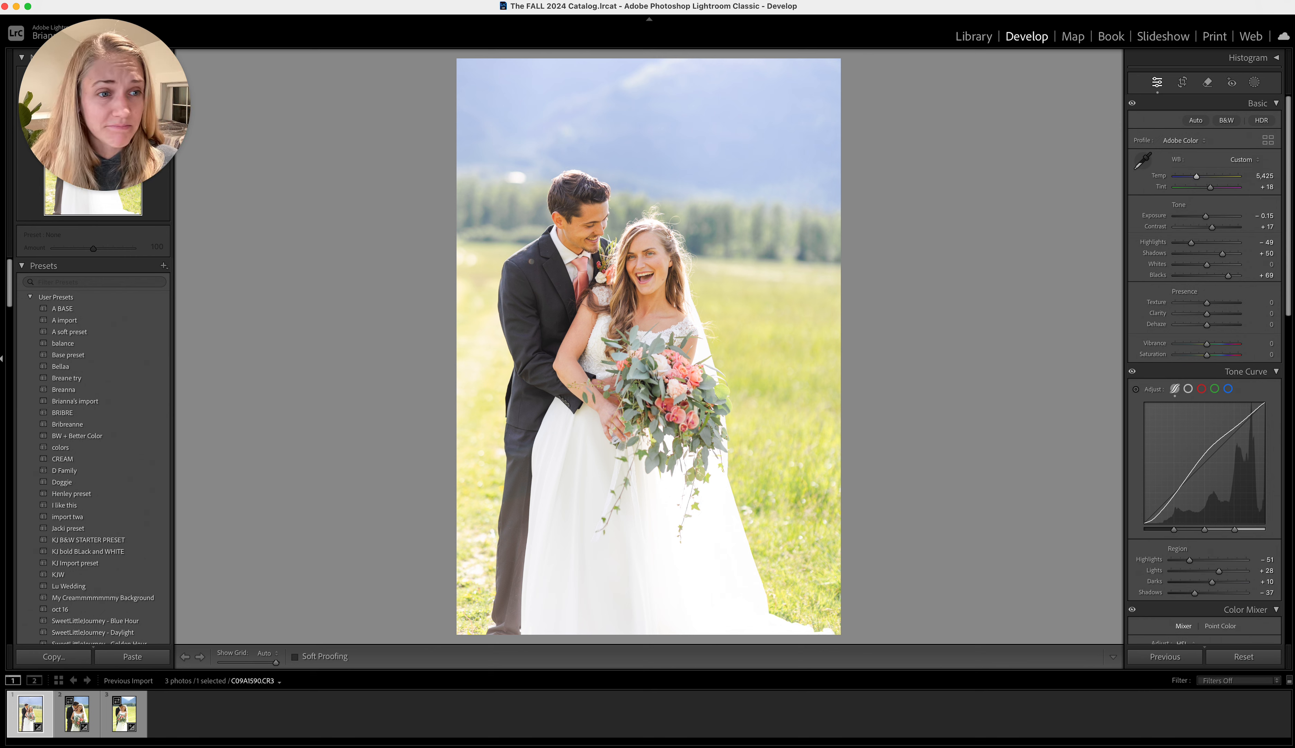
Set the basic Shadows to +74 and Blacks to +44, checking the bride's face up close
left_click_drag(1223, 255, 1222, 284)
left_click_drag(1226, 254, 1230, 258)
left_click_drag(1223, 276, 1222, 279)
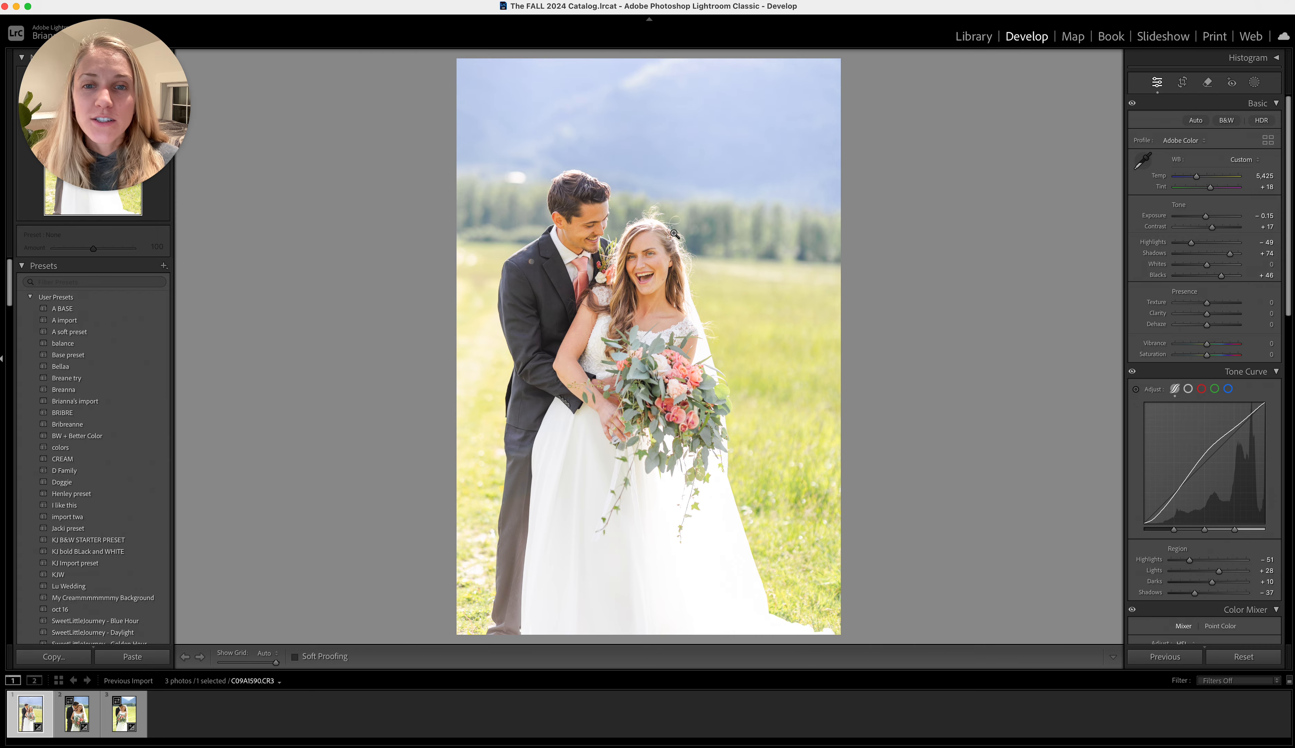
left_click(653, 271)
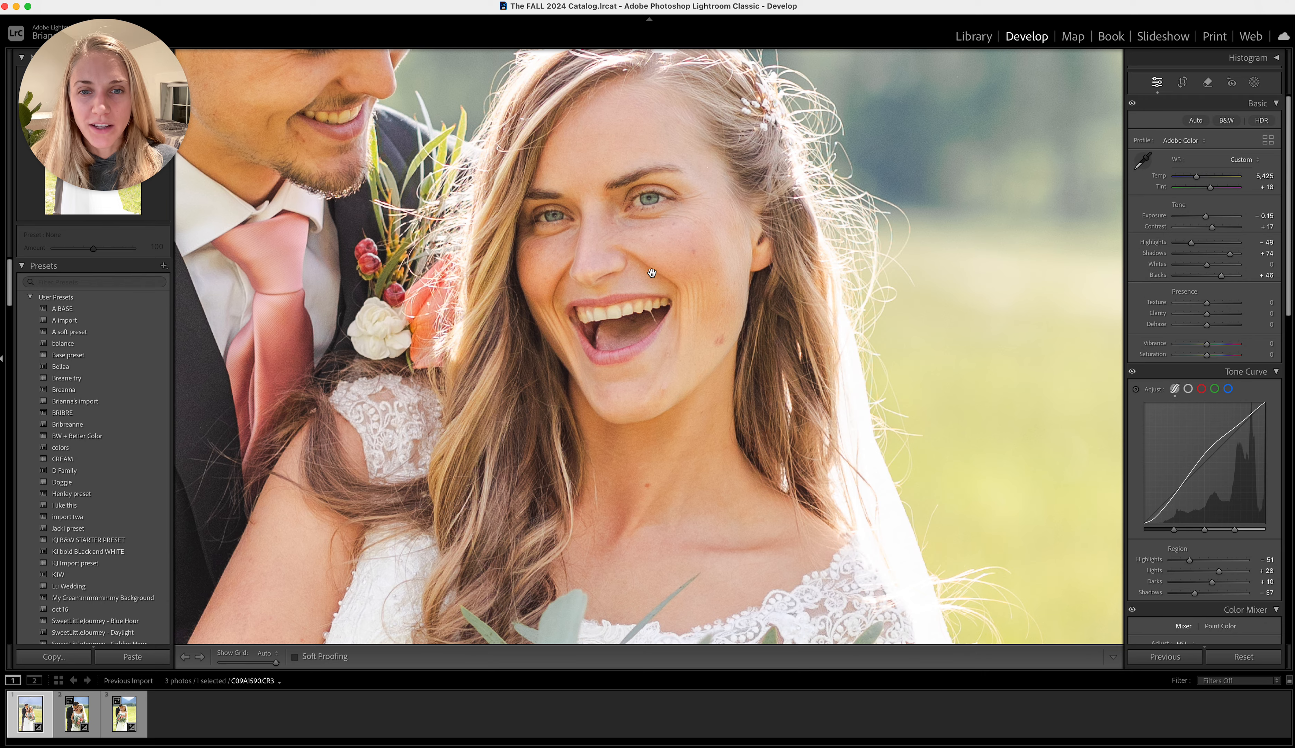
left_click_drag(1221, 276, 1221, 280)
left_click(1023, 283)
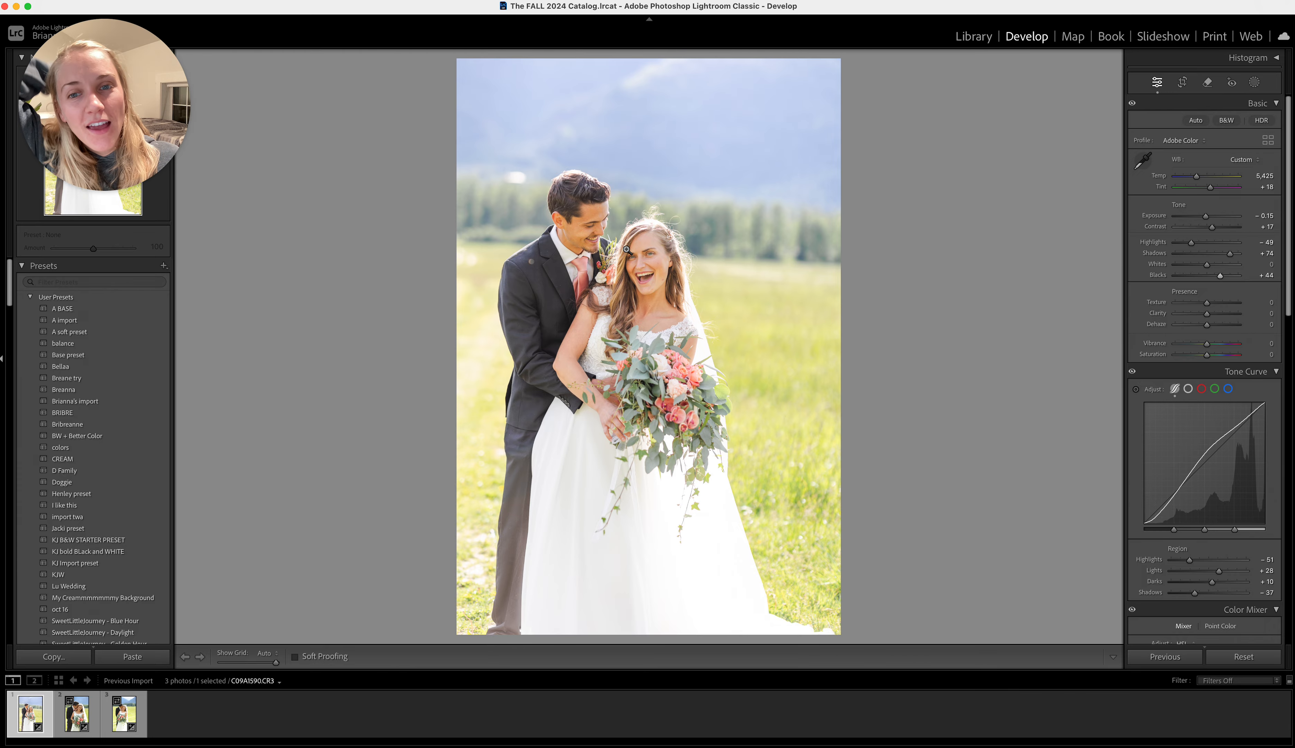
Try a Red Primary saturation of −27 in Calibration, compare it on the full image, and reset it to 0
left_click(608, 237)
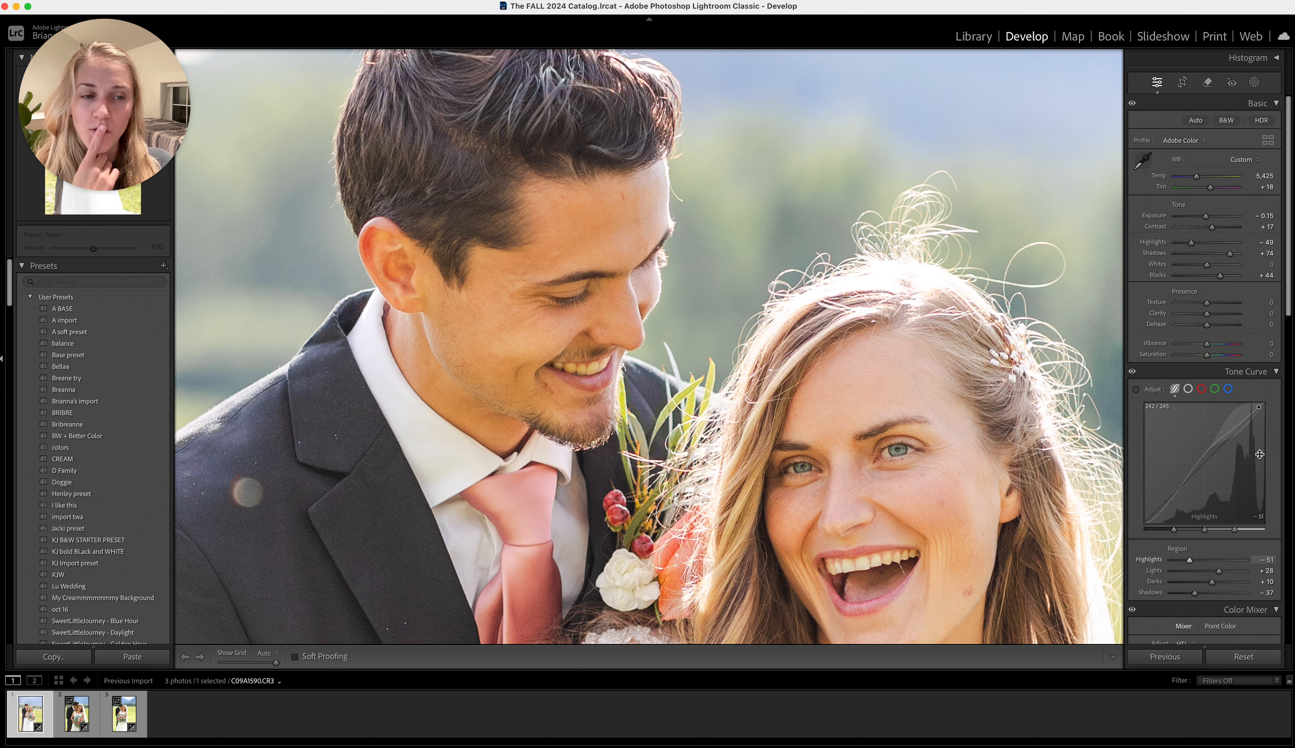
scroll(1259, 454, "down", 5)
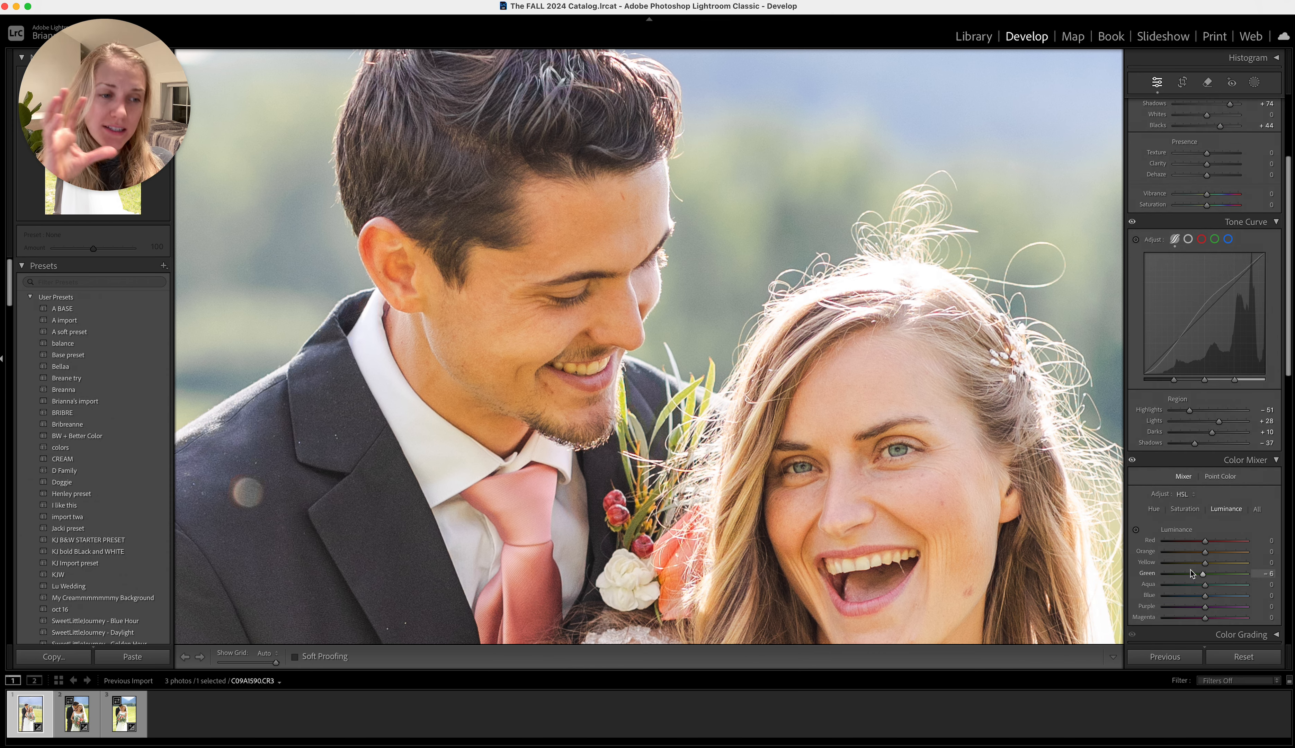
scroll(1192, 569, "down", 20)
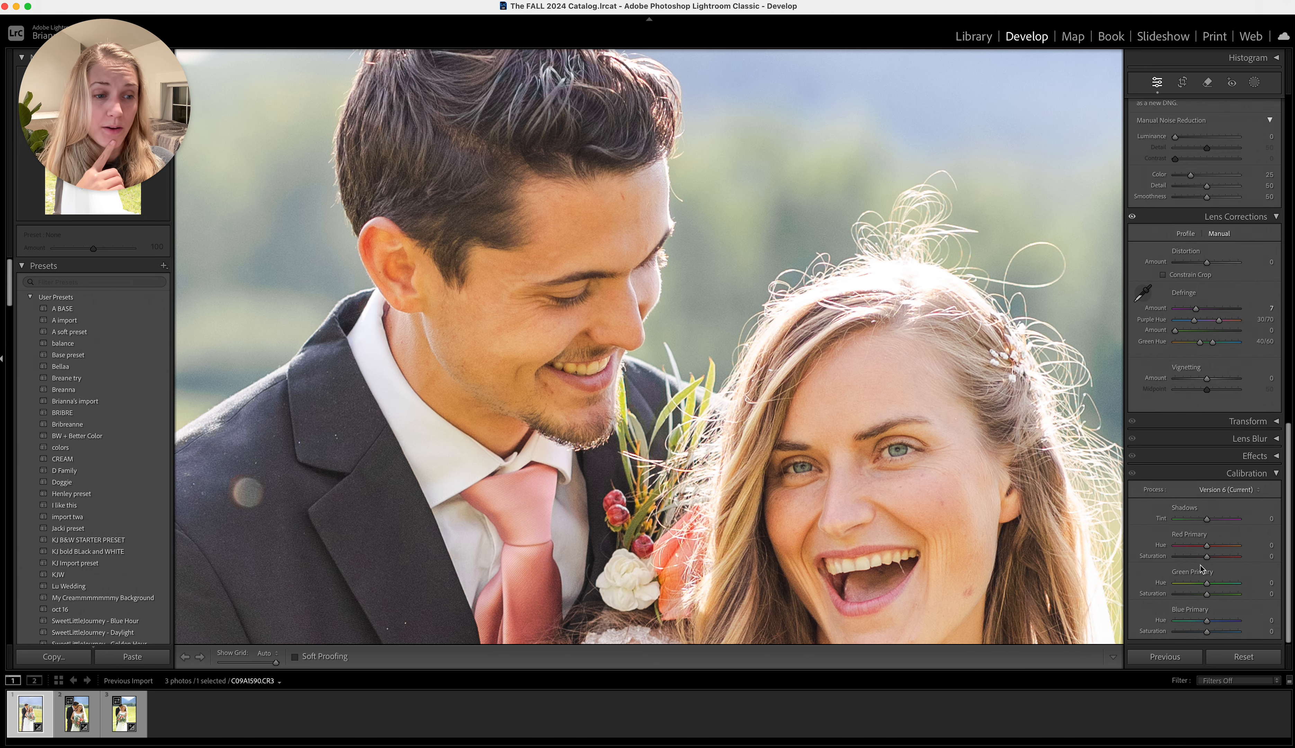
left_click_drag(1210, 560, 1199, 562)
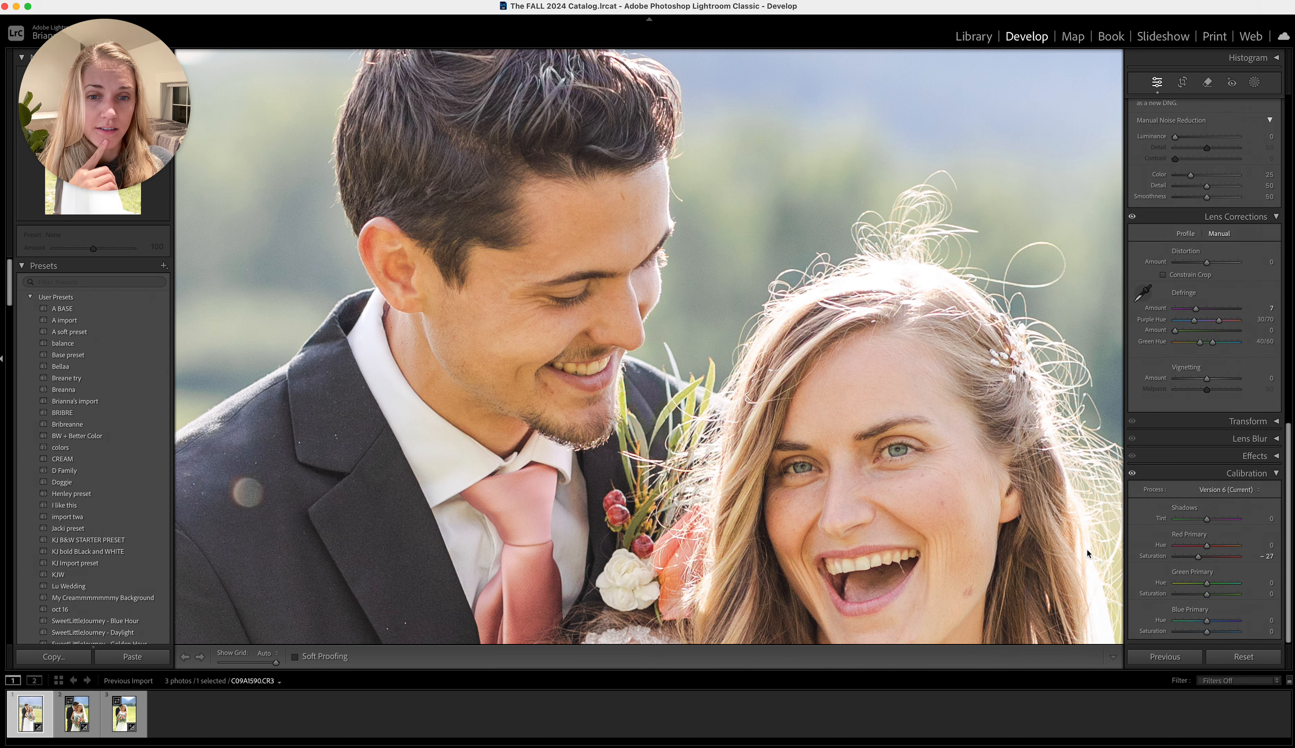
left_click(948, 524)
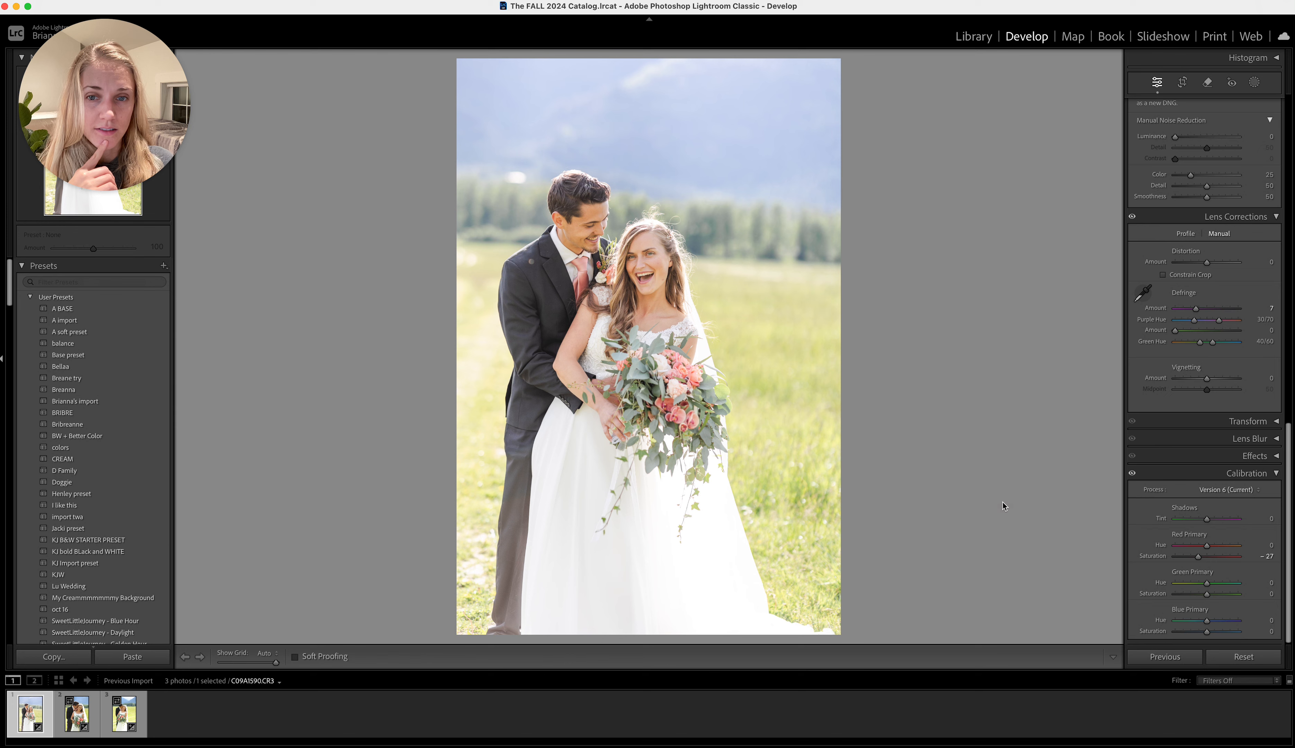
left_click(1132, 473)
left_click(1132, 475)
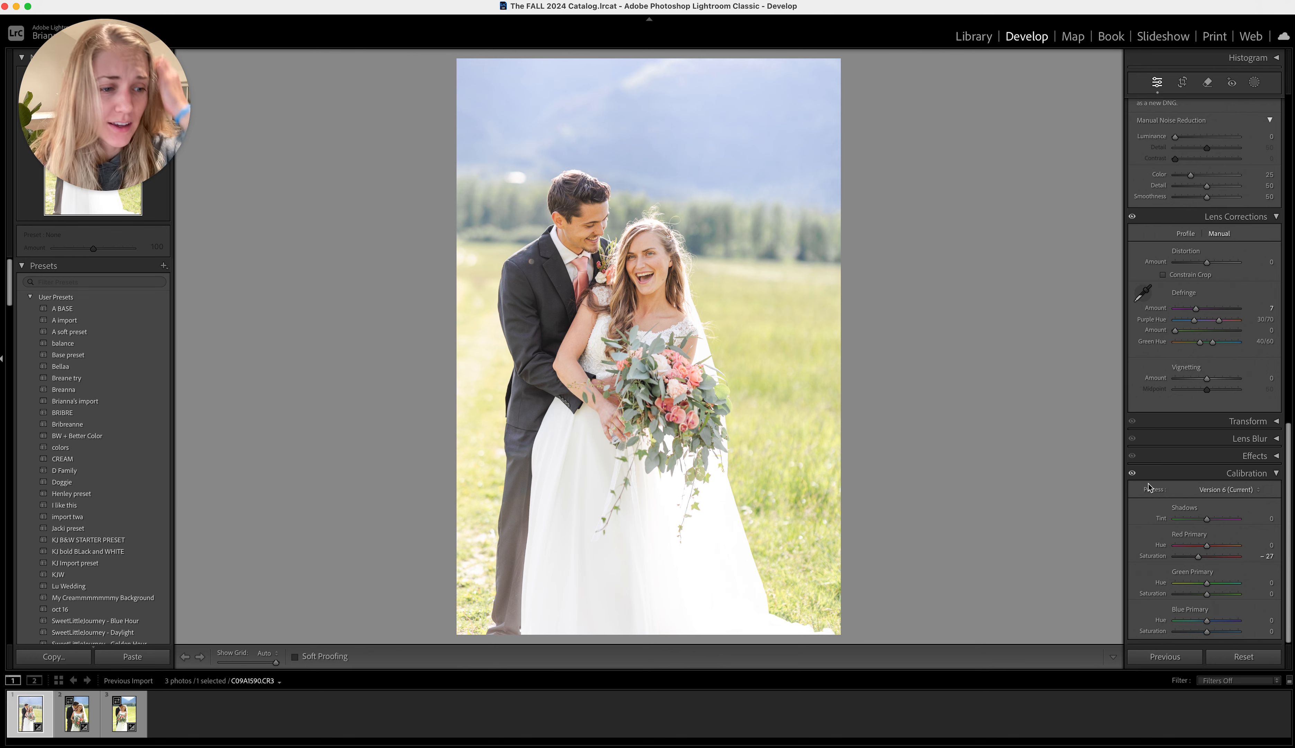
left_click(1266, 556)
type("0")
key("Return")
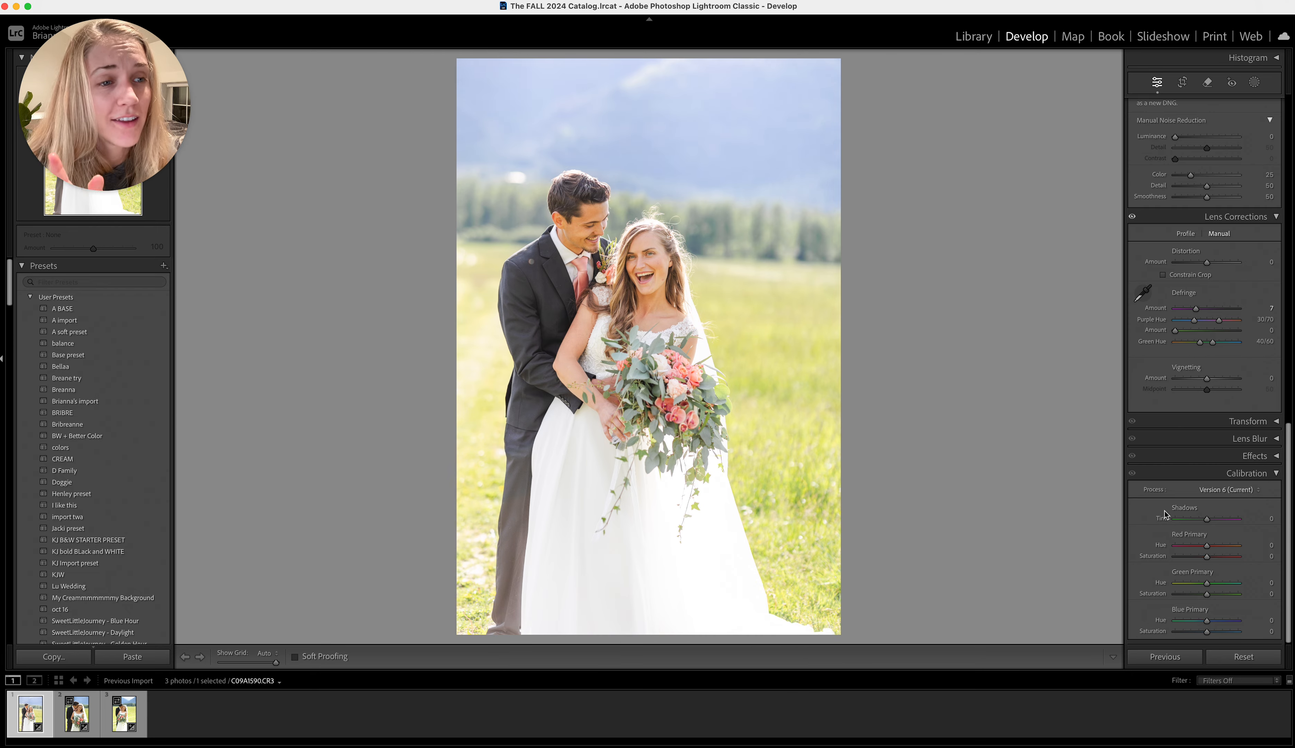
Lower the photo's overall exposure to −0.30
scroll(1173, 403, "up", 15)
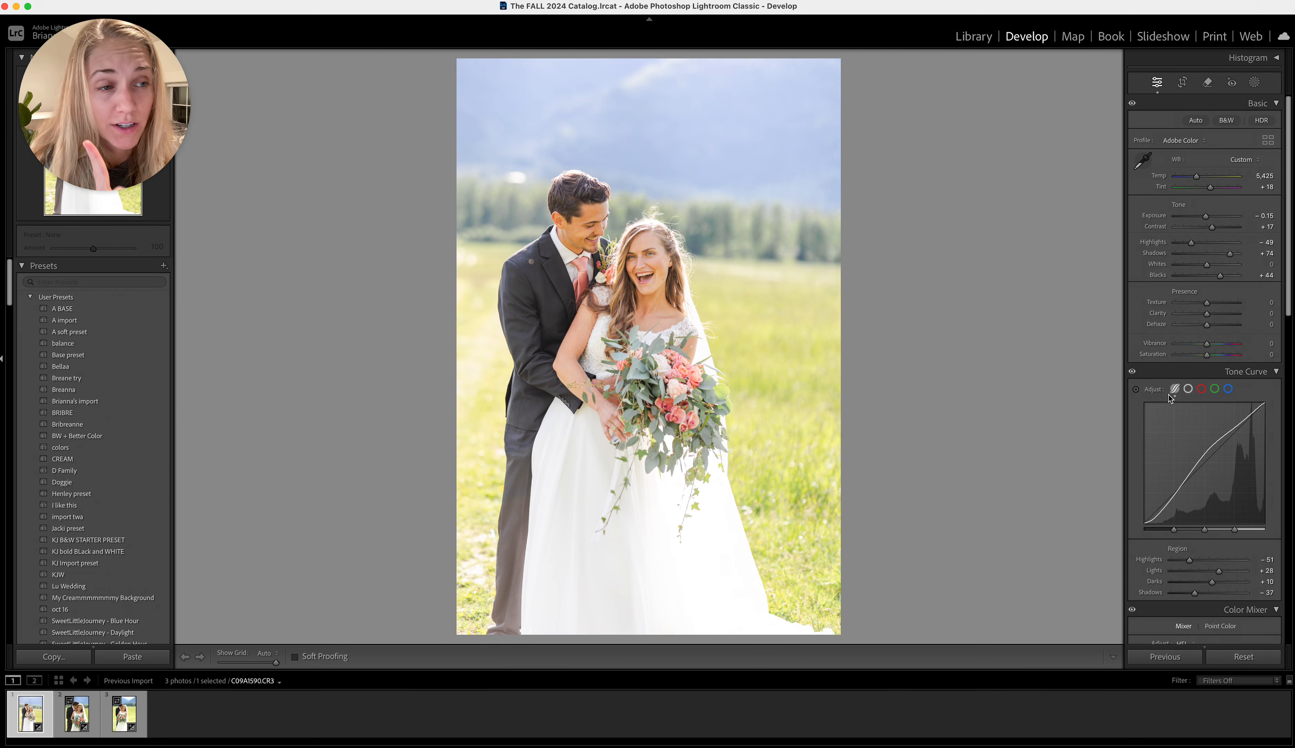
left_click_drag(1205, 216, 1206, 222)
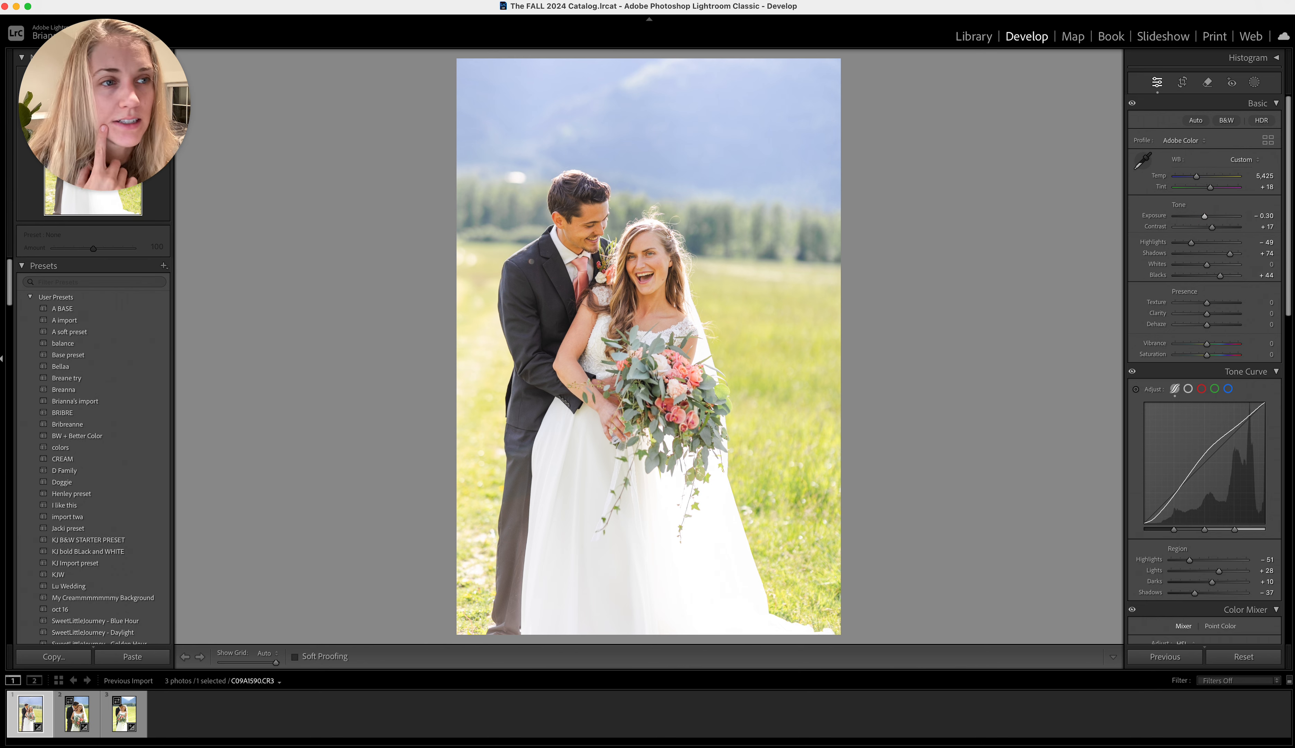
Add a radial gradient mask centred over the groom's face
left_click(1254, 82)
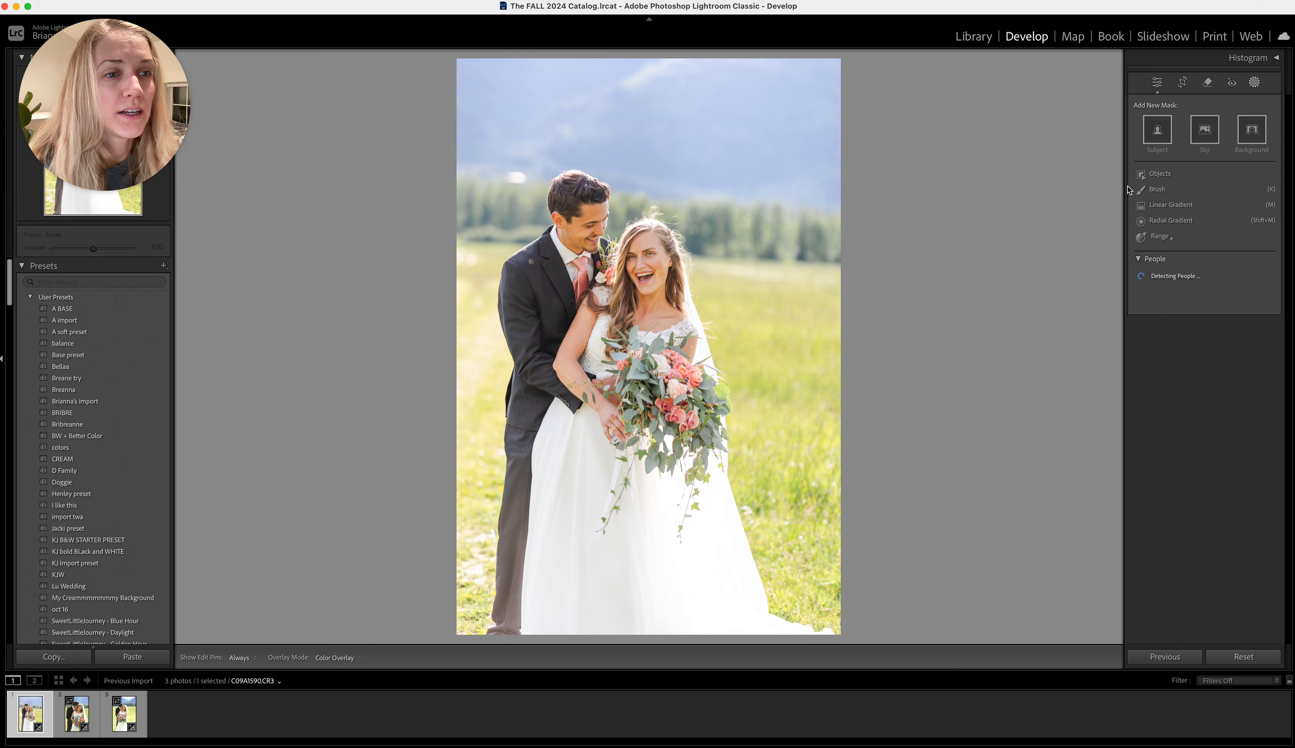
left_click(1162, 225)
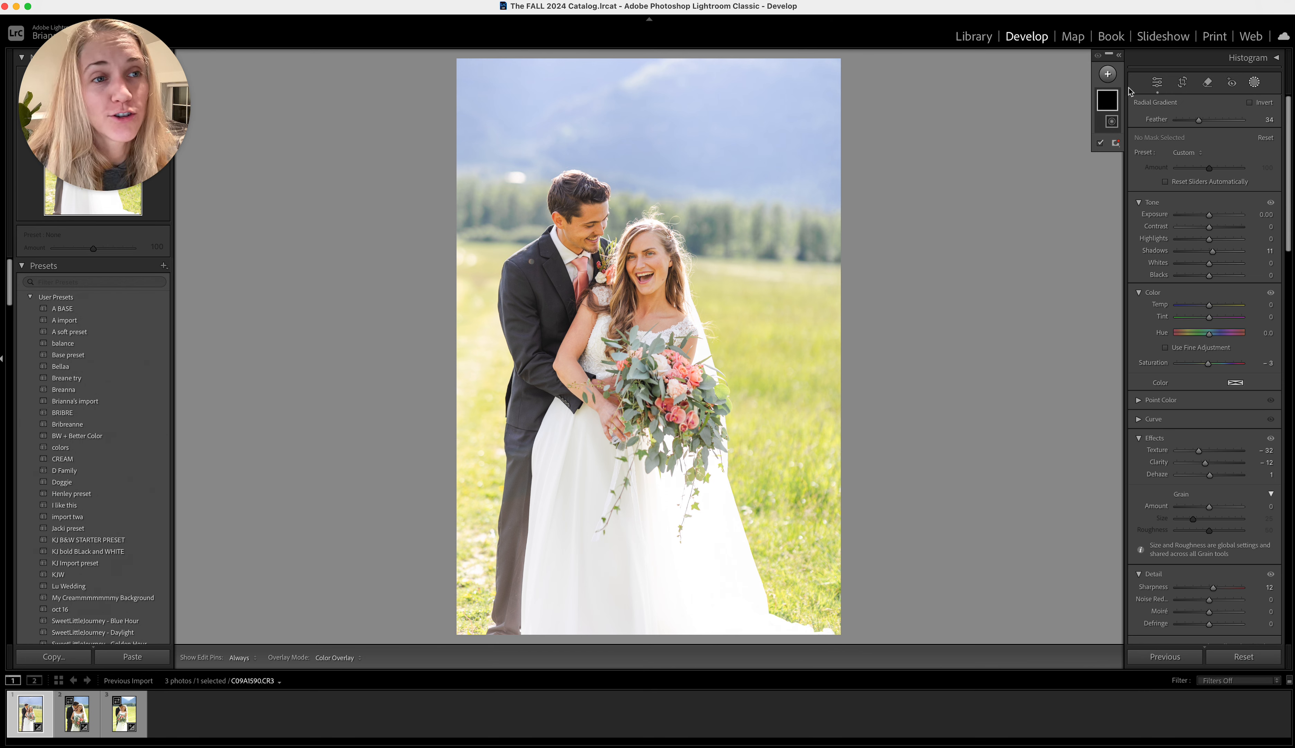
left_click(1107, 74)
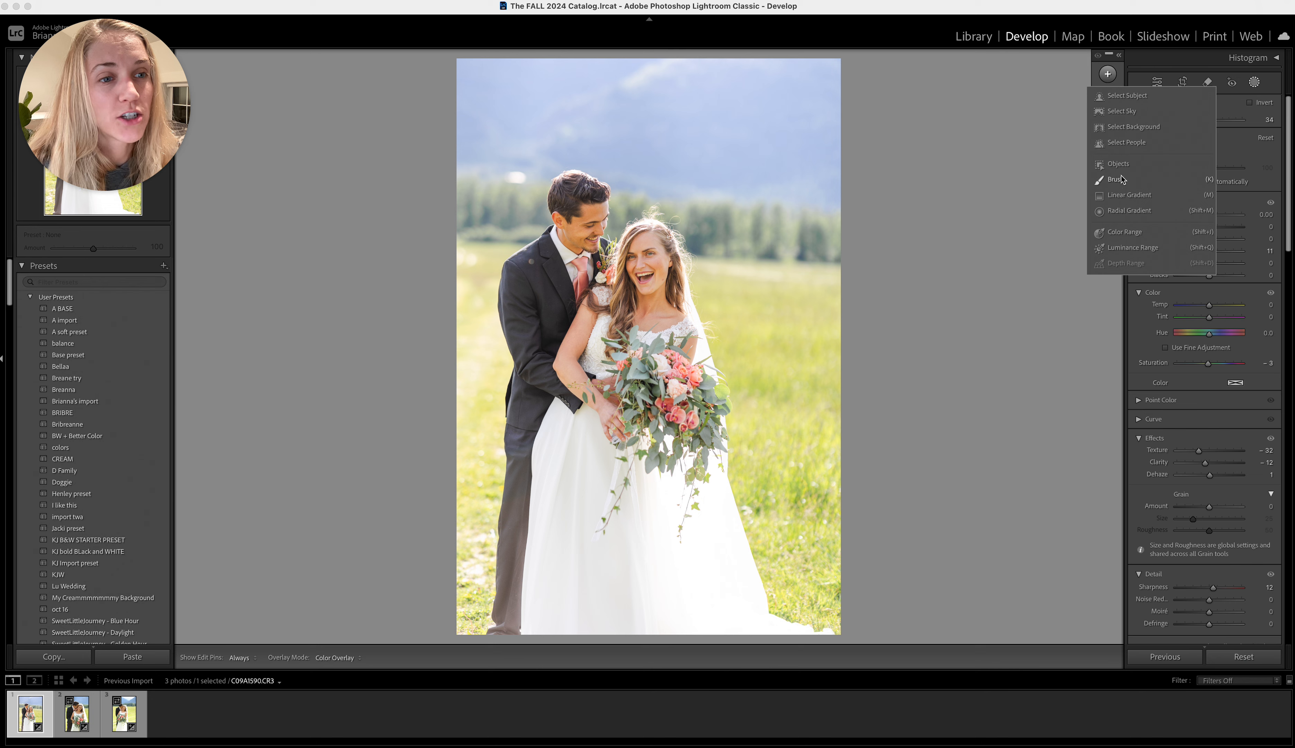
left_click(1123, 211)
left_click_drag(569, 198, 608, 243)
left_click_drag(568, 198, 585, 228)
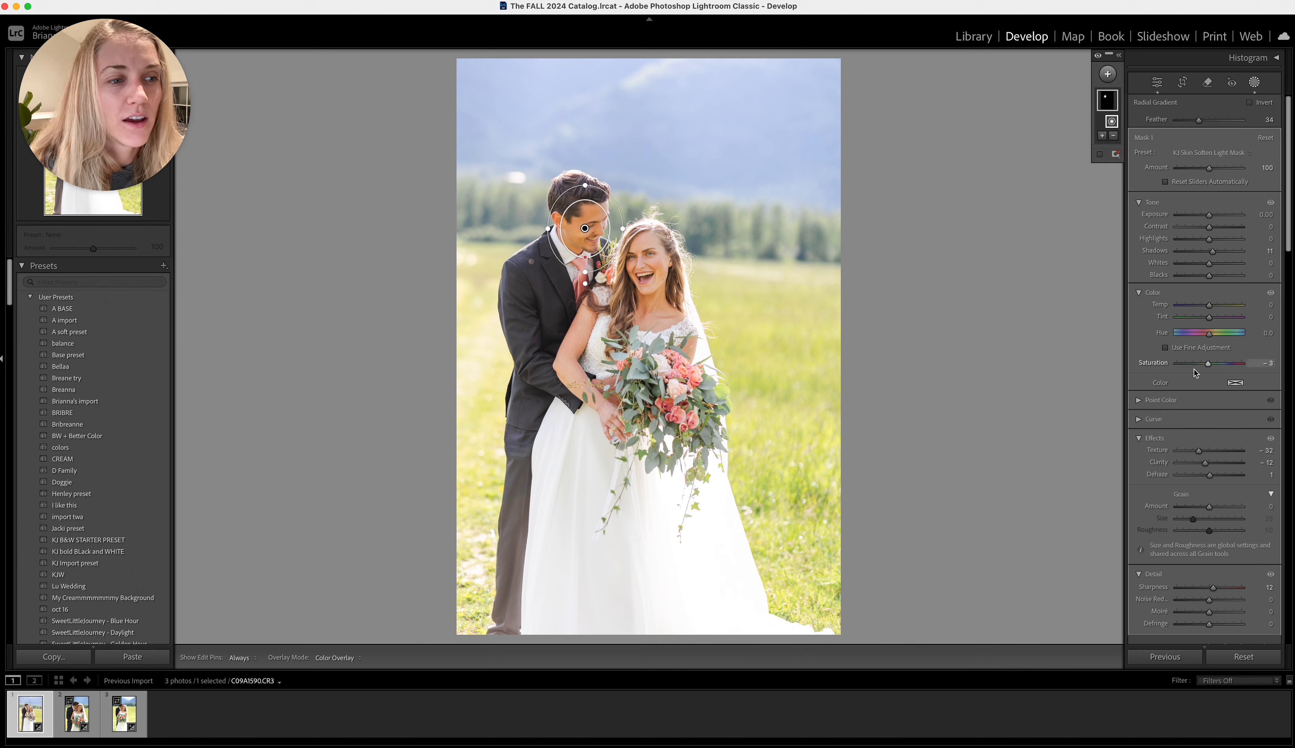
Apply the Exposure preset to the groom's face mask and set its Temp to −4, Saturation to −6 and Contrast to 9
left_click(1201, 152)
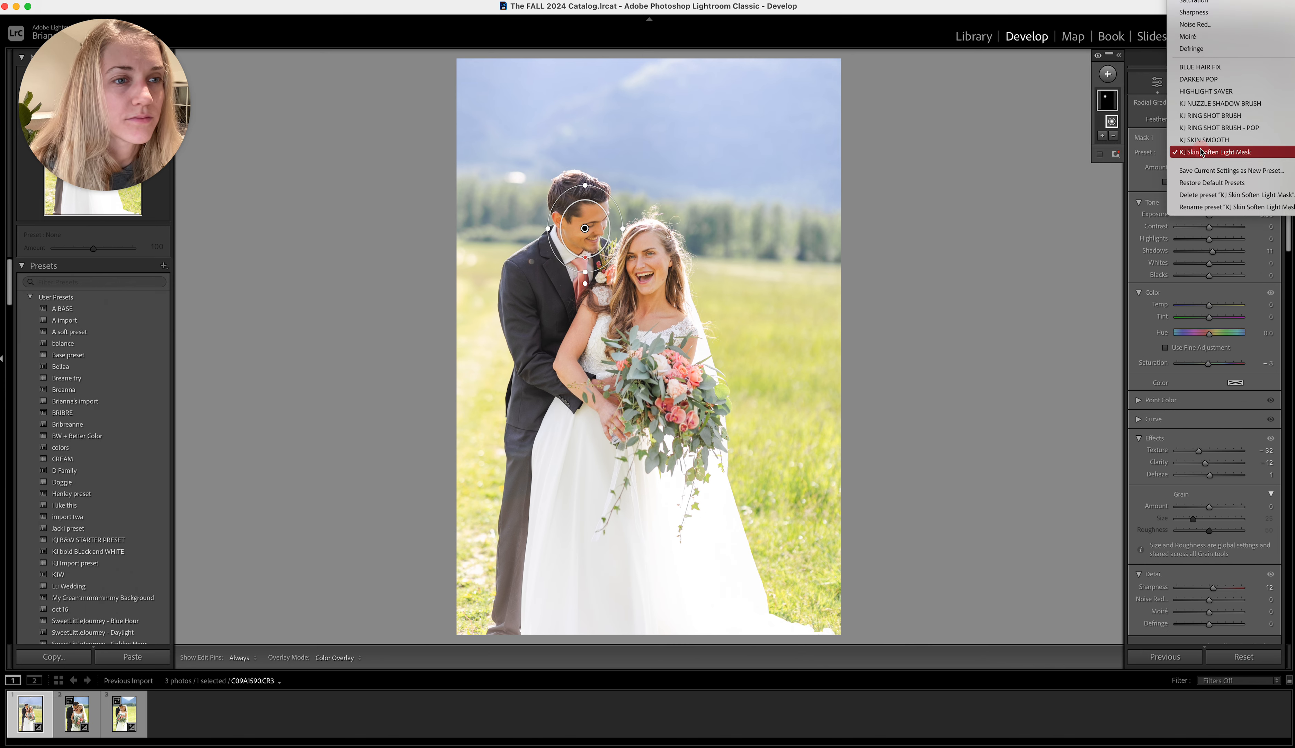
scroll(1214, 108, "up", 5)
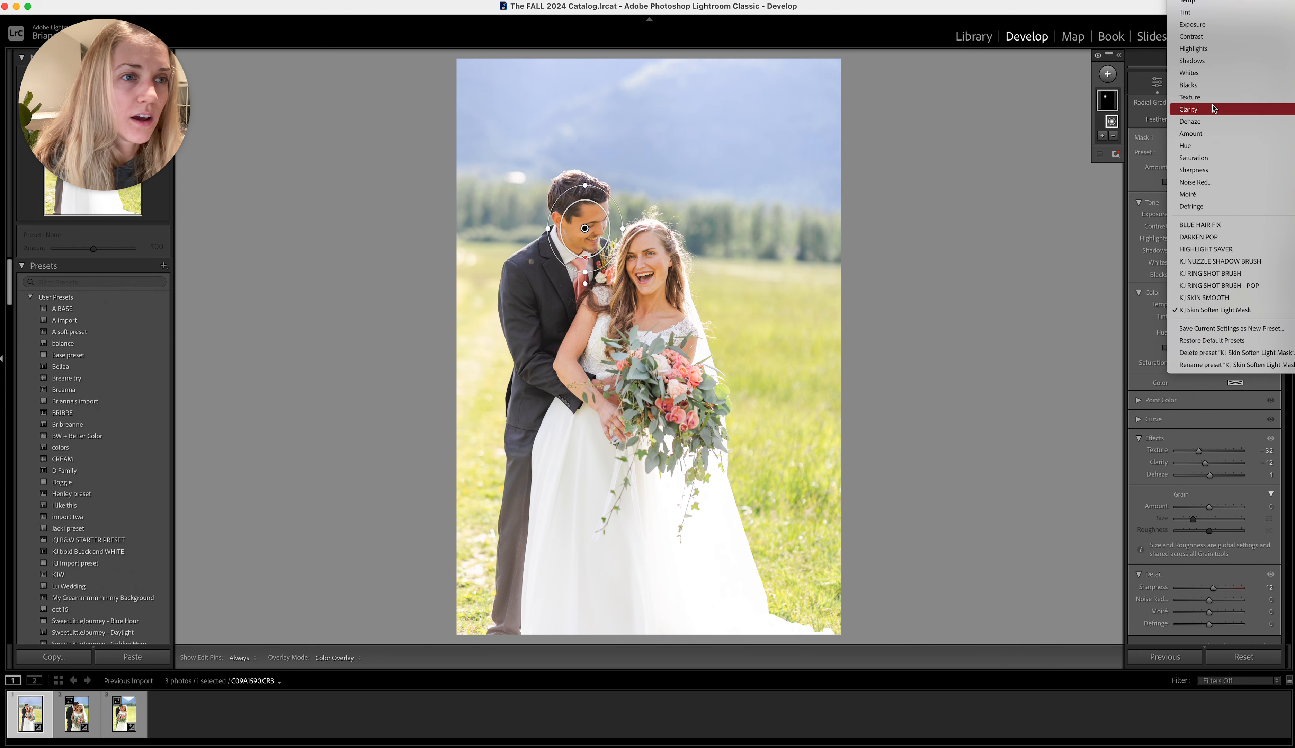
left_click(1200, 26)
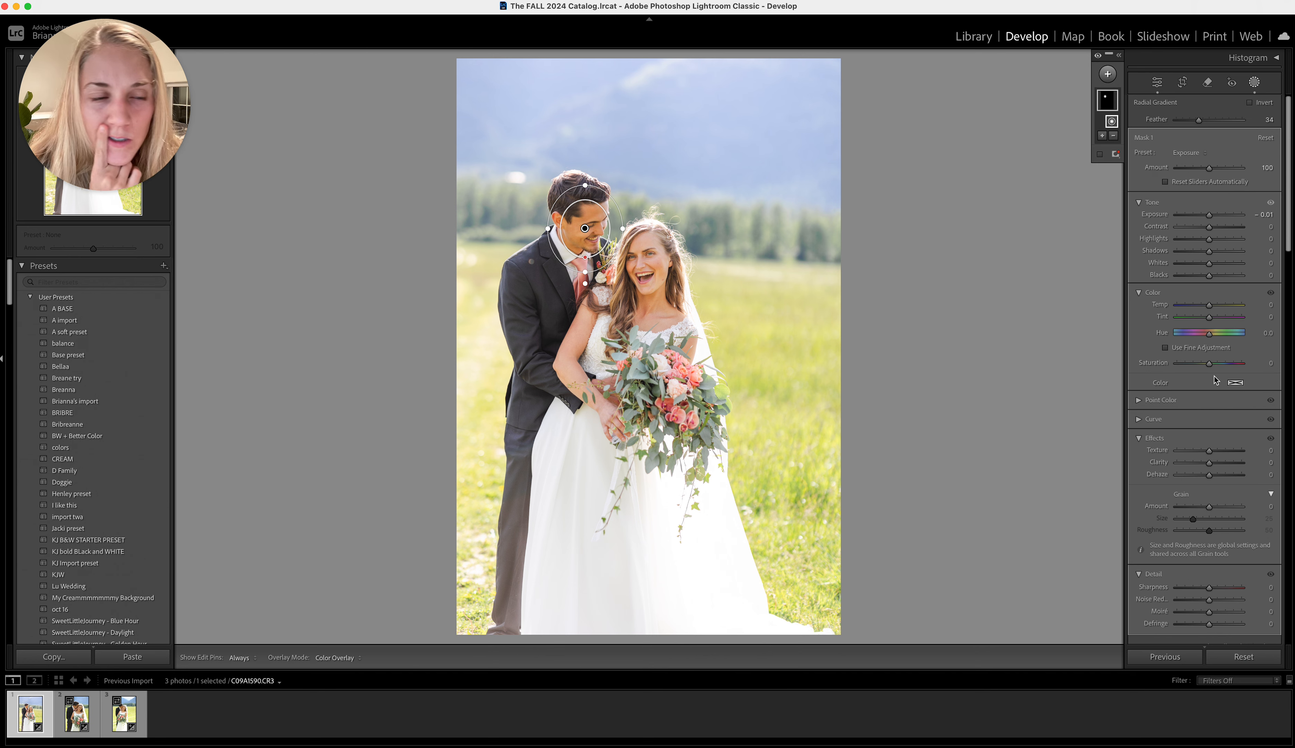
left_click_drag(1208, 305, 1210, 309)
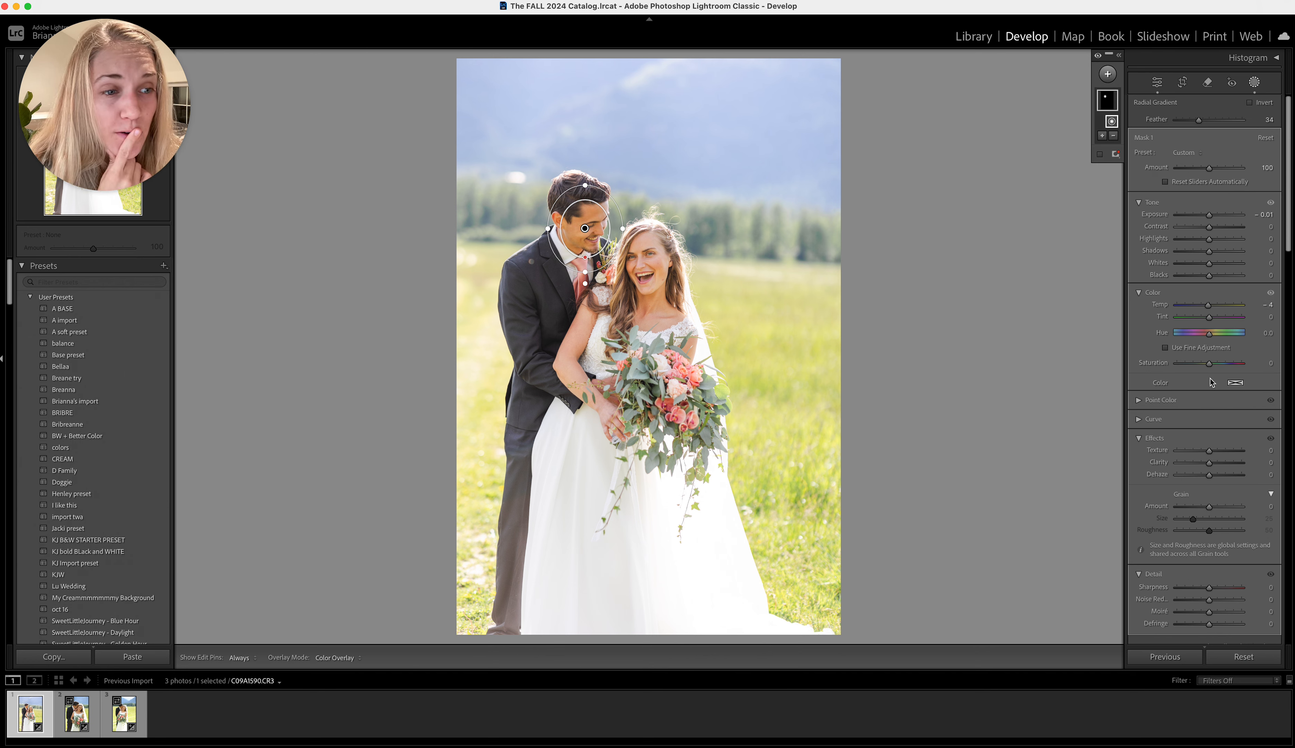
left_click_drag(1210, 364, 1209, 368)
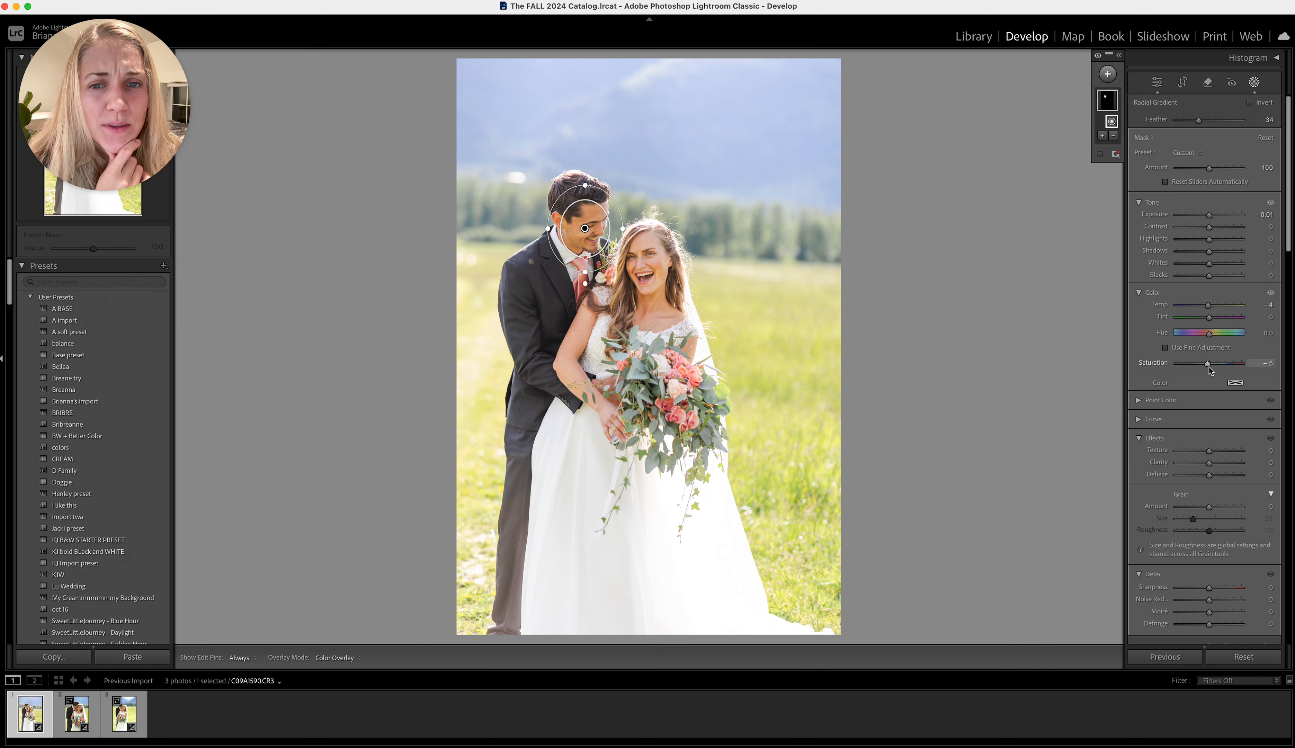
left_click_drag(1209, 227, 1214, 231)
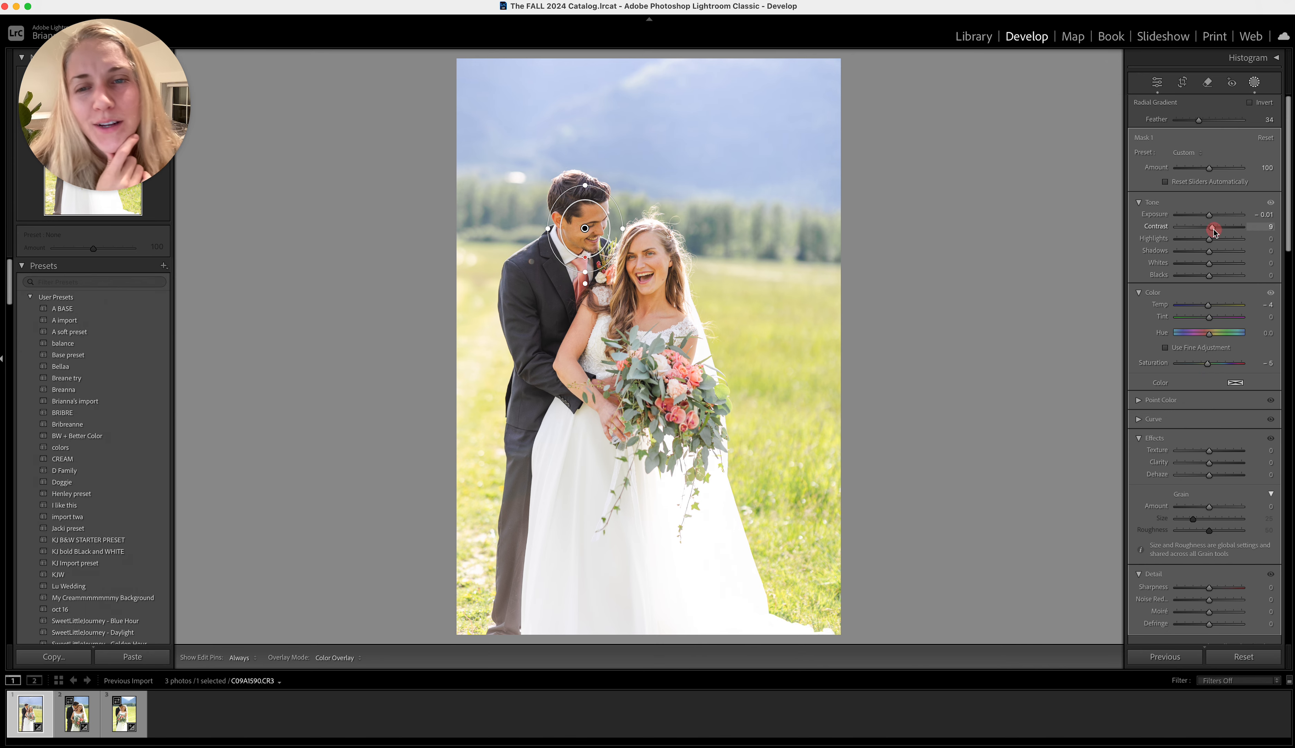
Set the groom's face mask to Tint 12, Whites 23 and Exposure 0.07
key("super+equal")
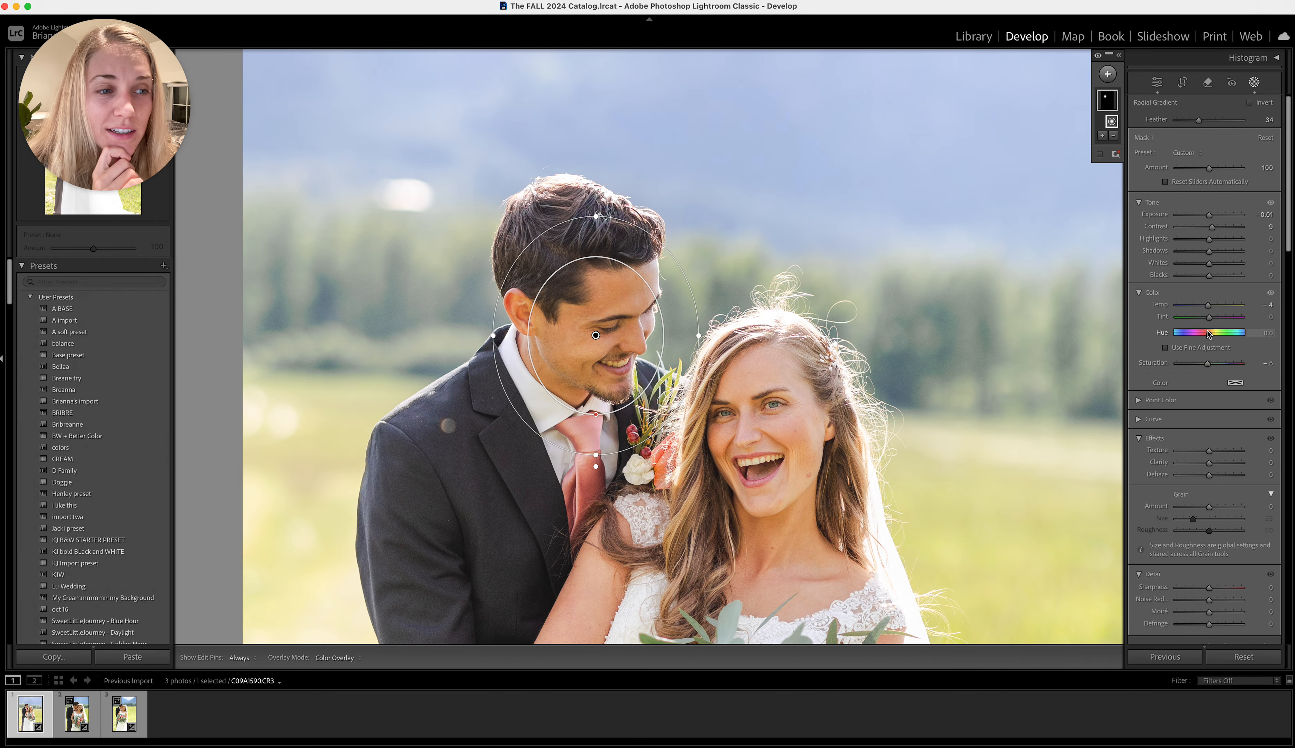
left_click_drag(1209, 317, 1213, 321)
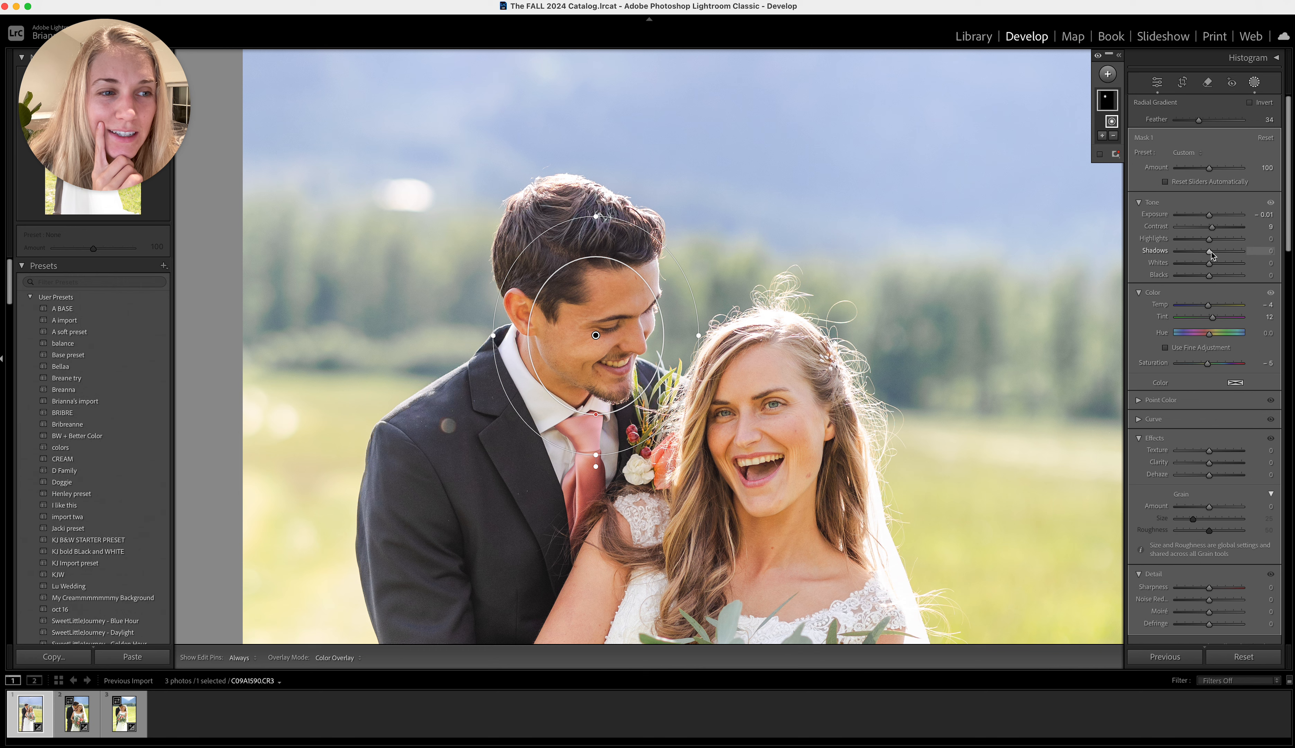
left_click_drag(1212, 264, 1218, 265)
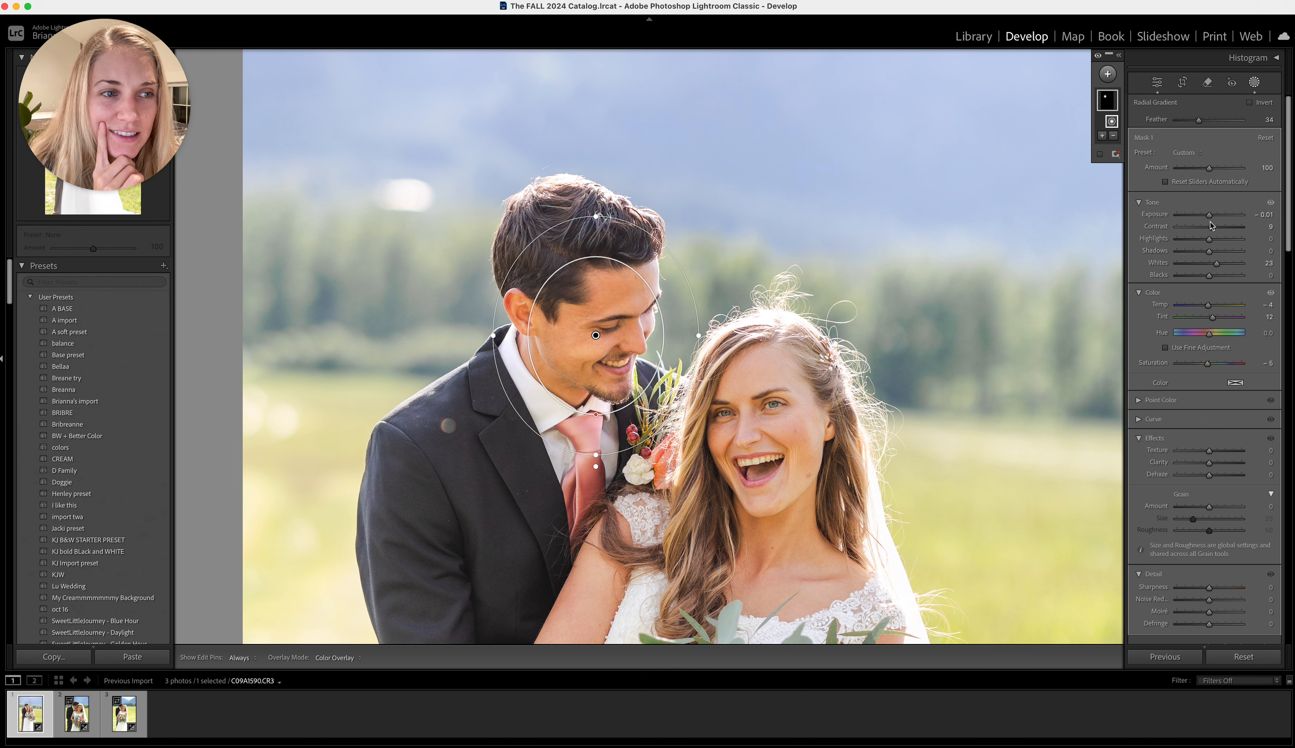
left_click_drag(1209, 215, 1211, 217)
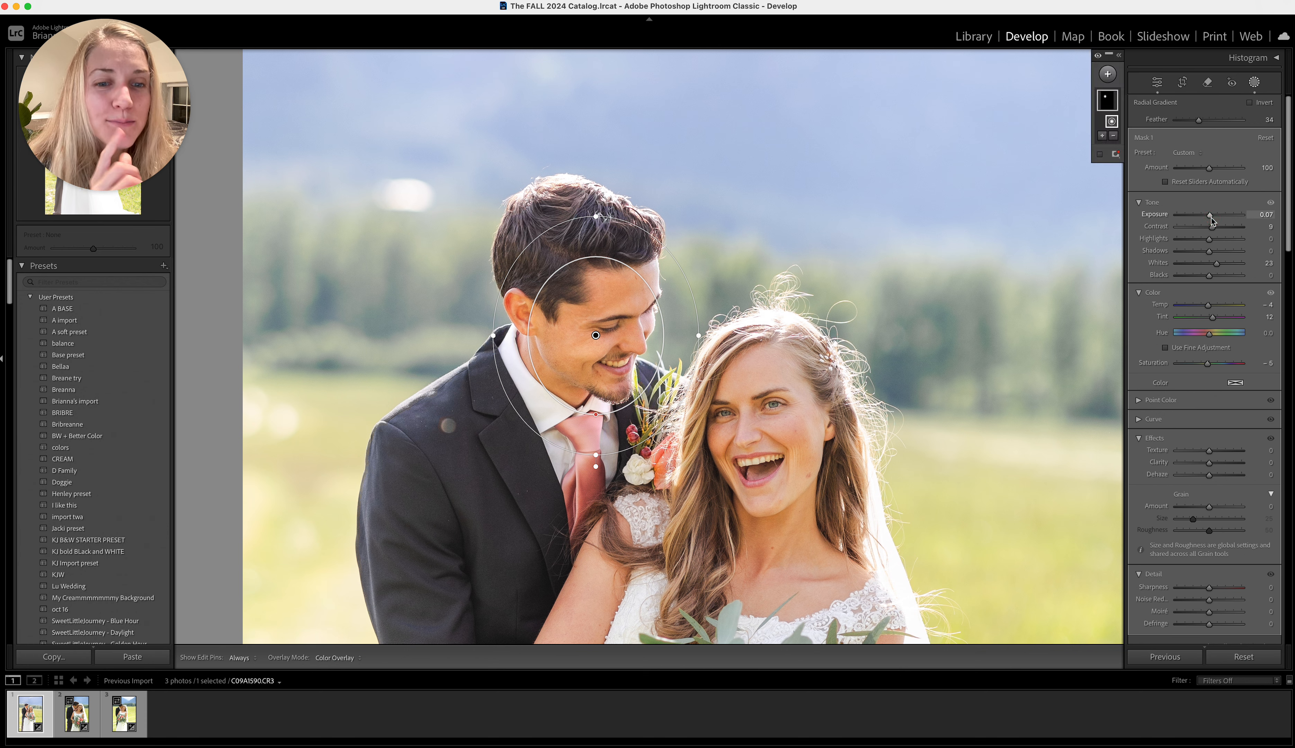
Set the groom's face mask to Temp −2, Exposure −0.06 and Tint 13, and finish masking
left_click_drag(1210, 308, 1211, 308)
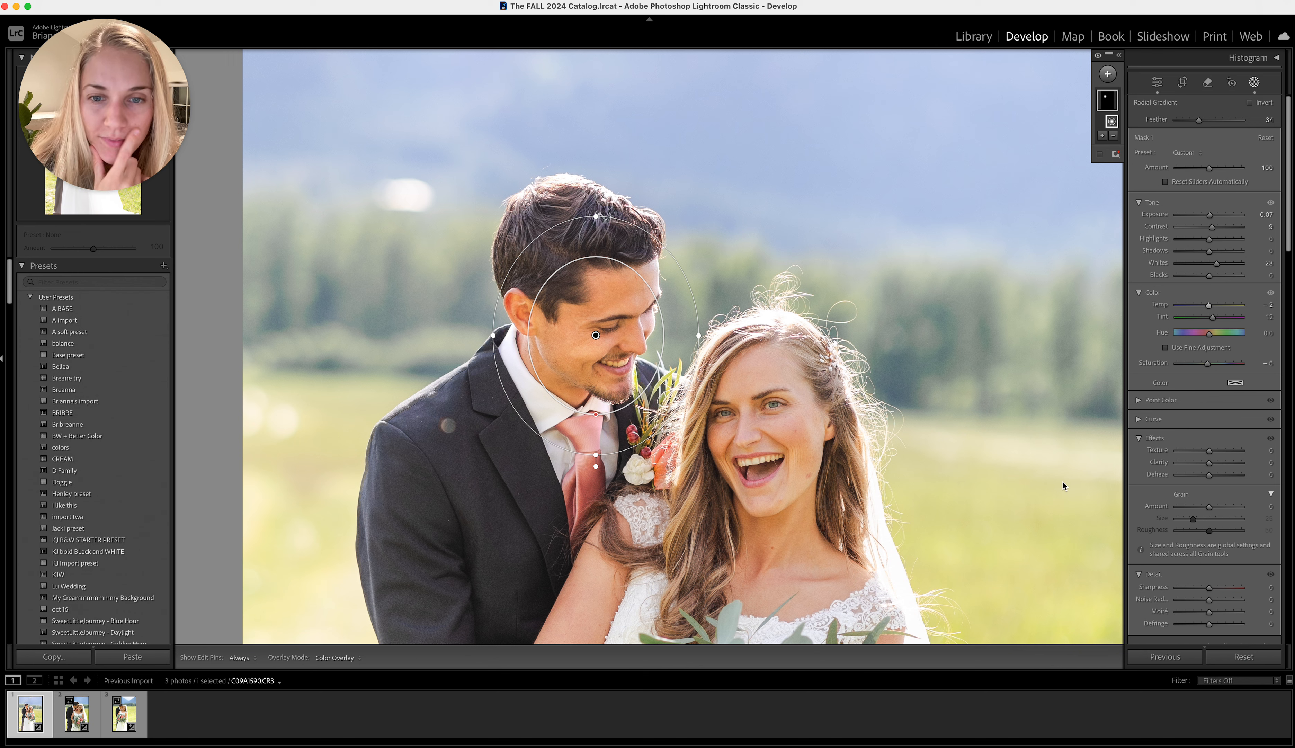
double_click(1210, 220)
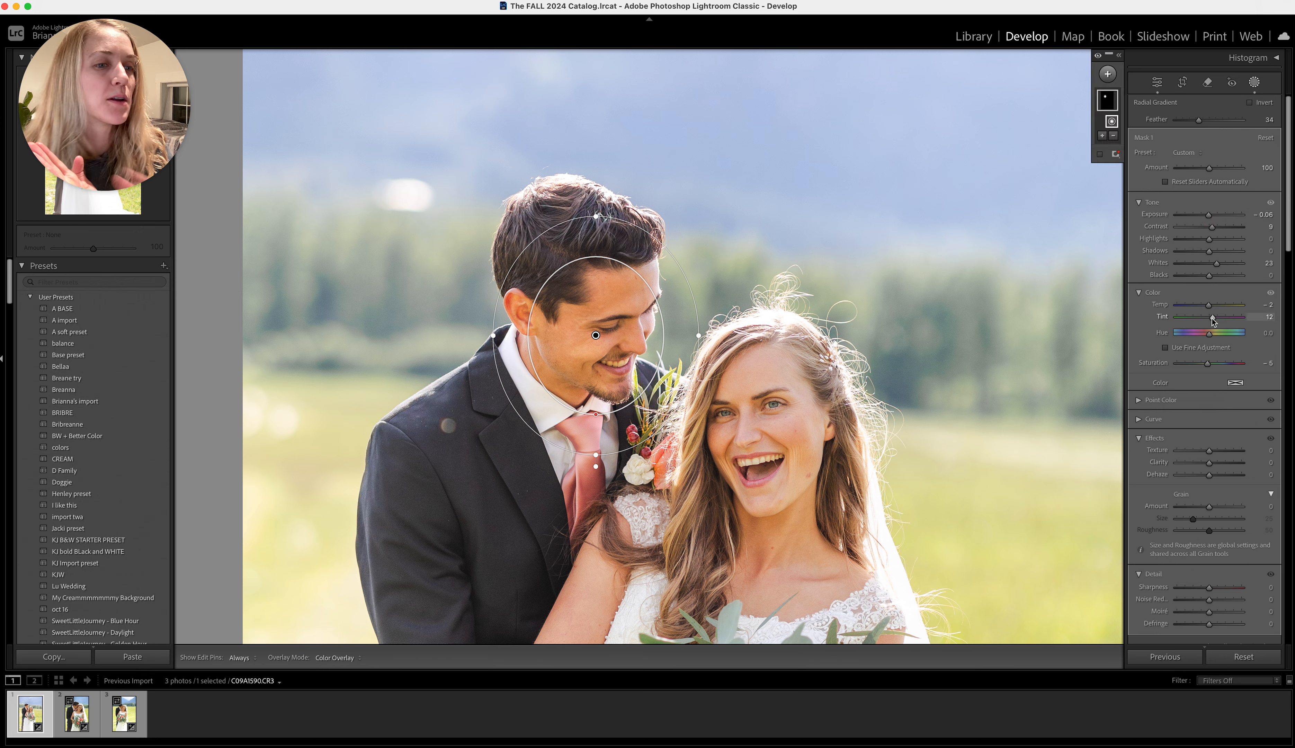
mouse_move(1213, 319)
left_mouse_down()
mouse_move(1290, 333)
mouse_move(1213, 334)
left_mouse_up()
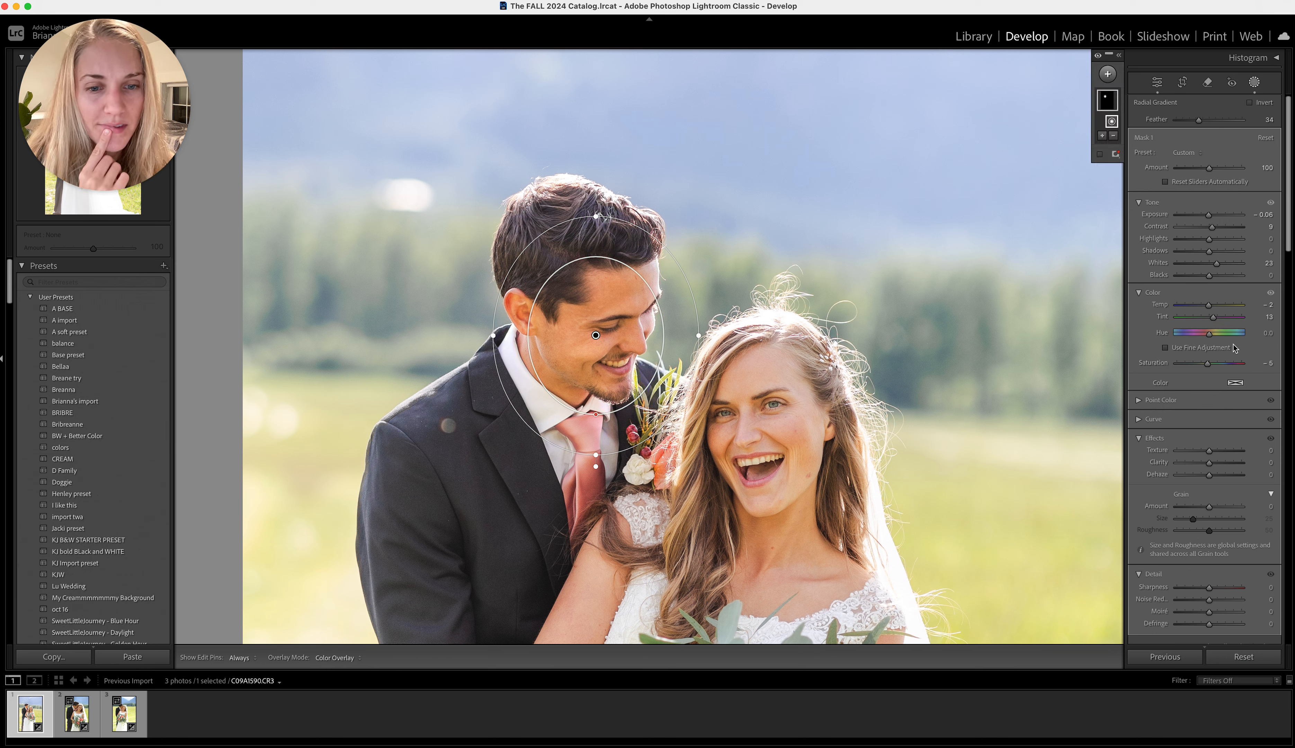
key("Return")
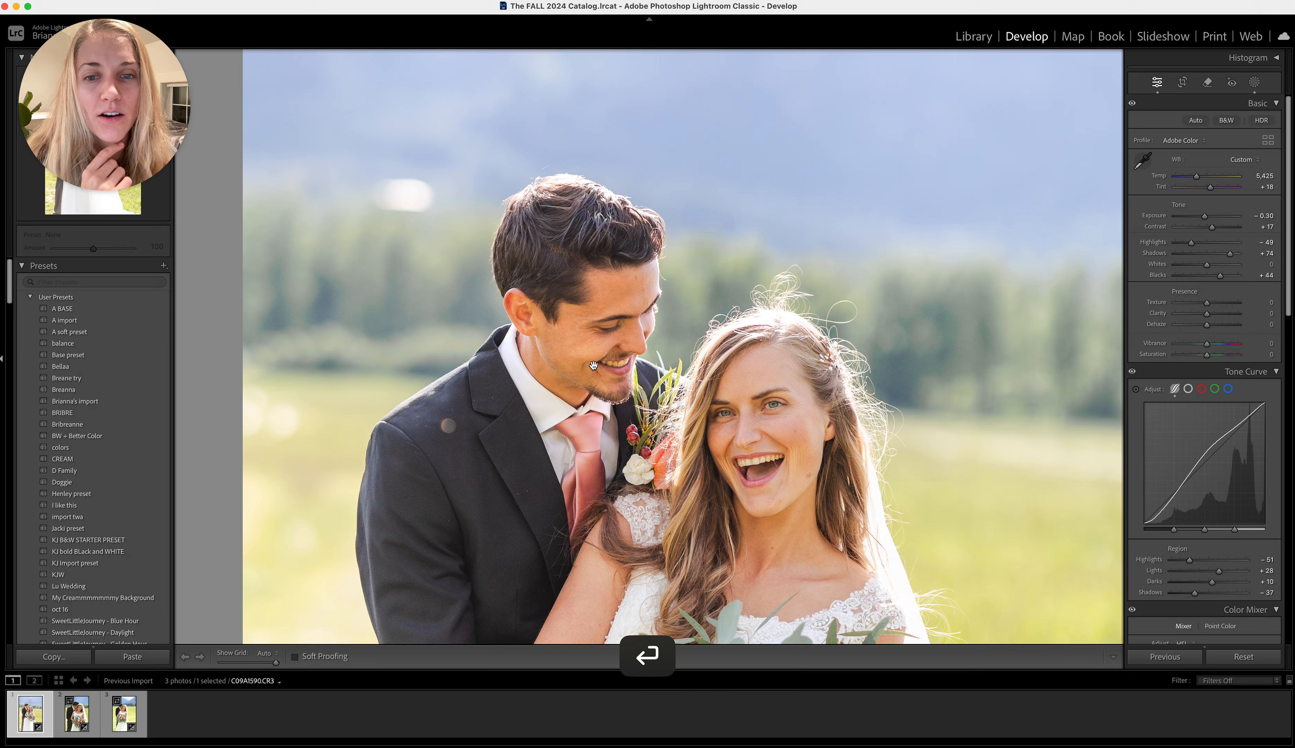
Start a new brush mask on a close-up of the groom's face, using the Exposure preset
left_click(604, 359)
left_click(585, 241)
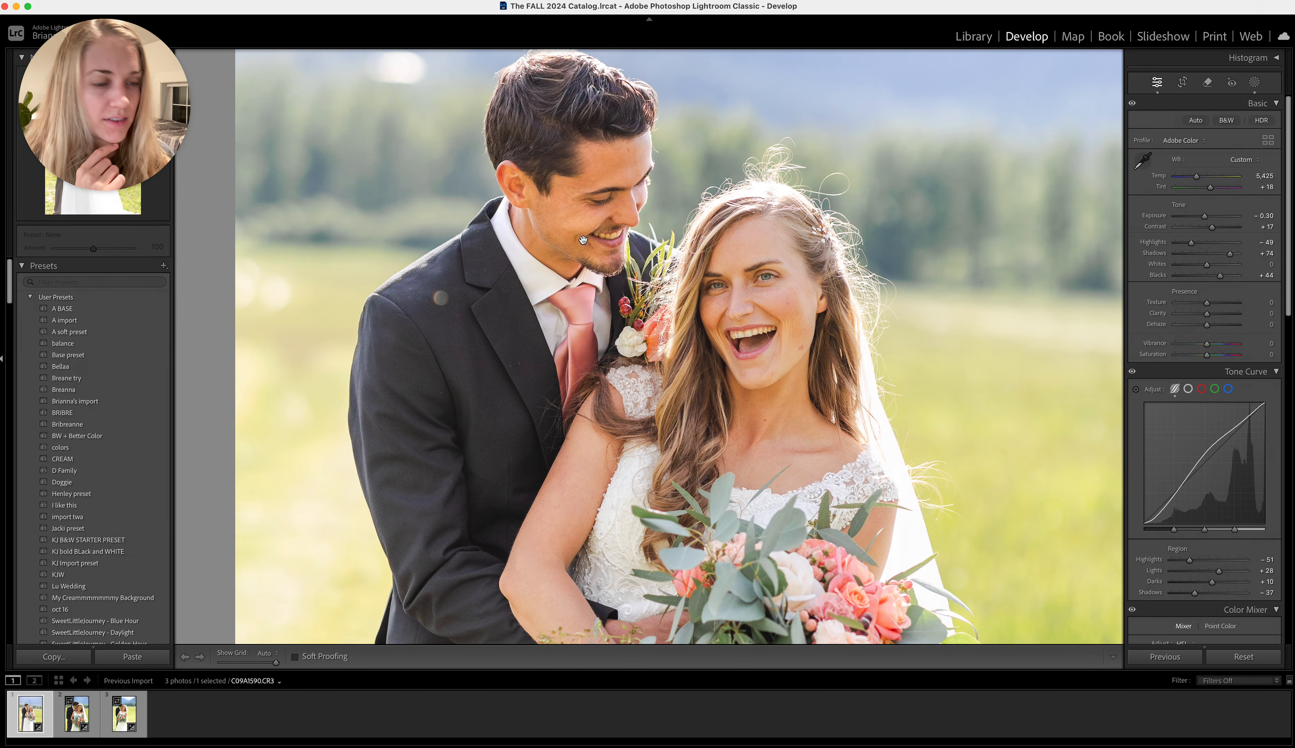
key("super+equal")
key("super+equal")
key("super+equal")
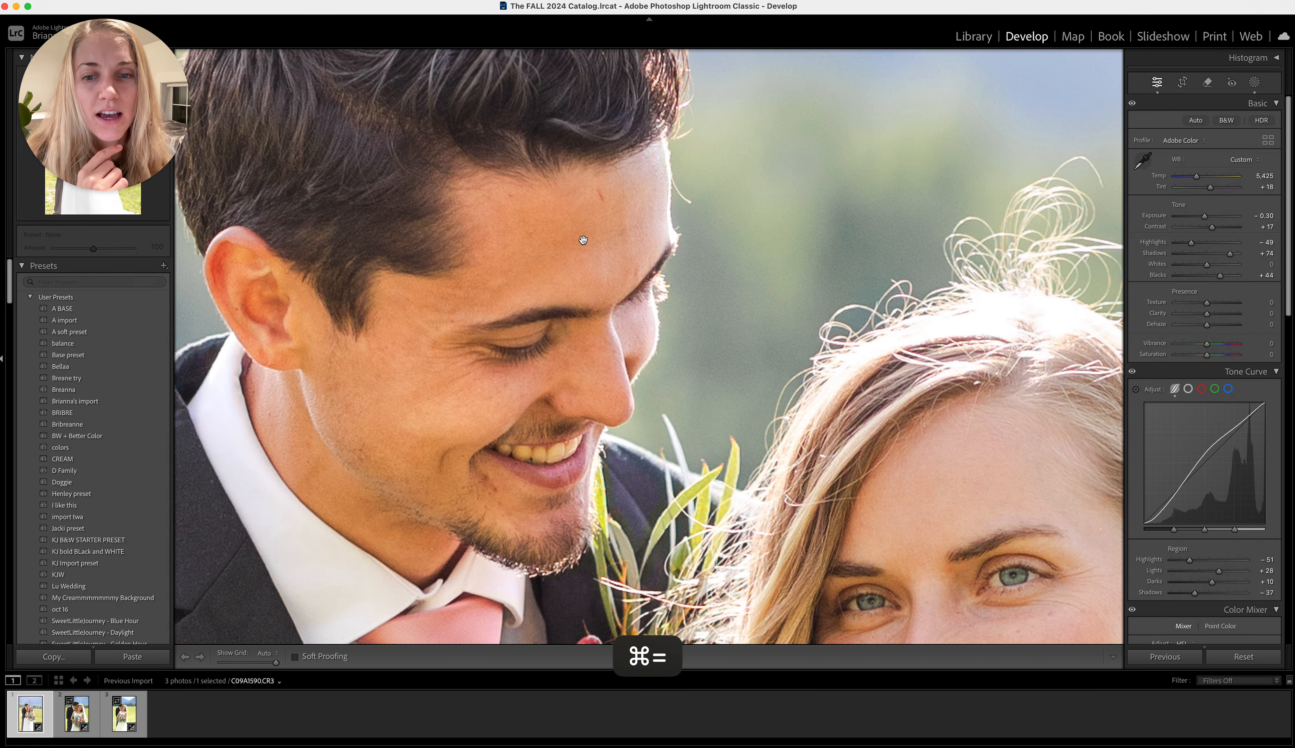
left_click(1255, 86)
left_click(1107, 73)
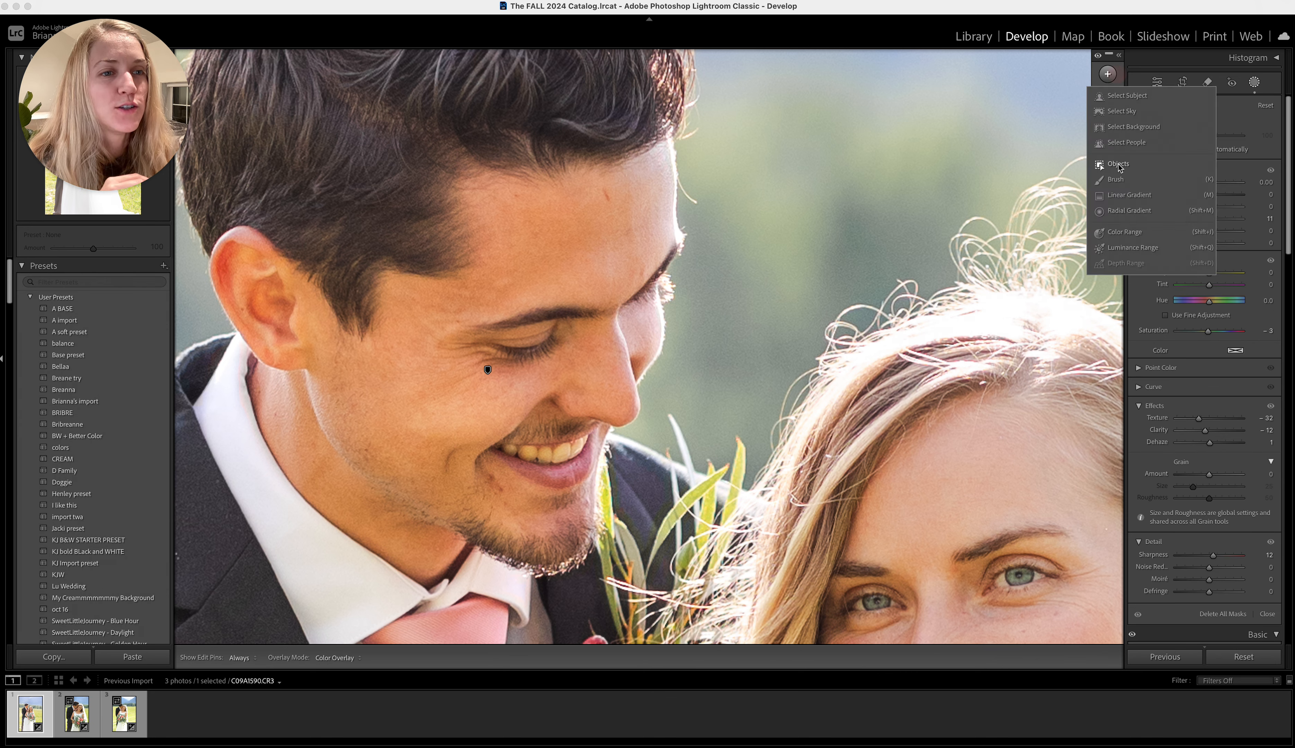
left_click(1115, 181)
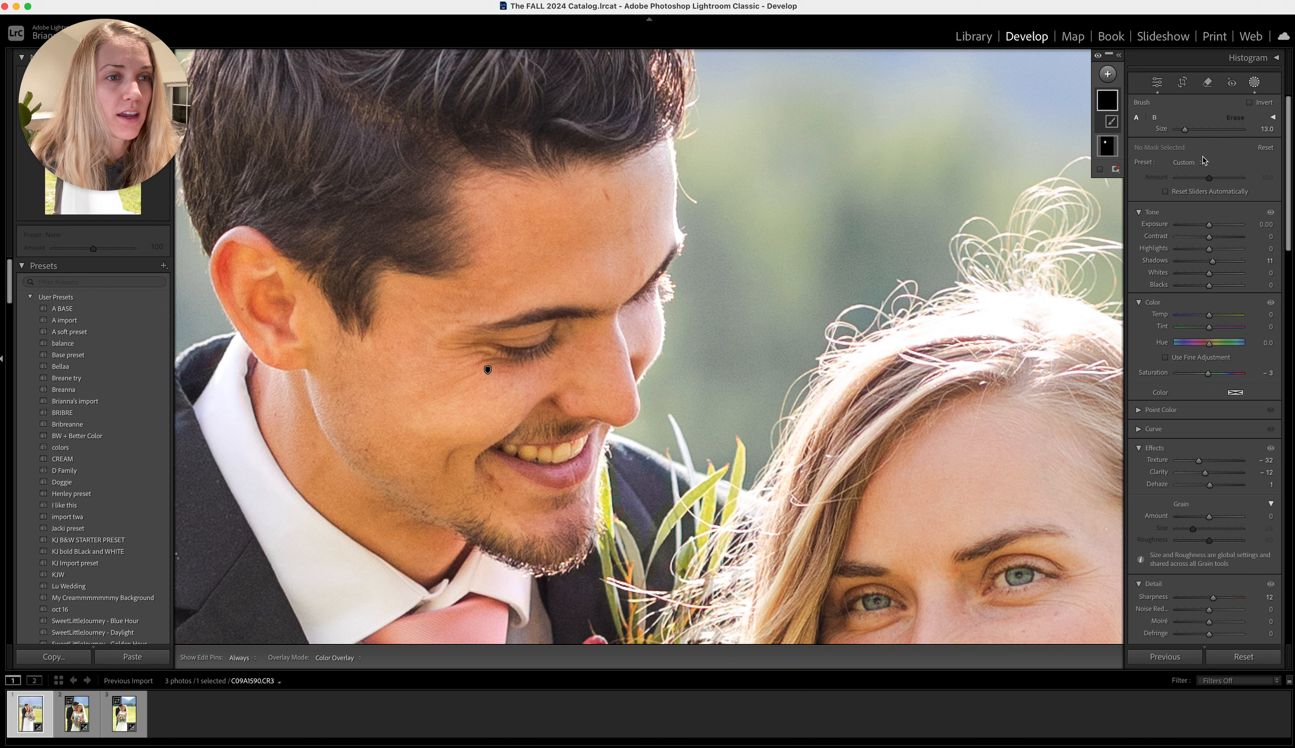
left_click(1184, 163)
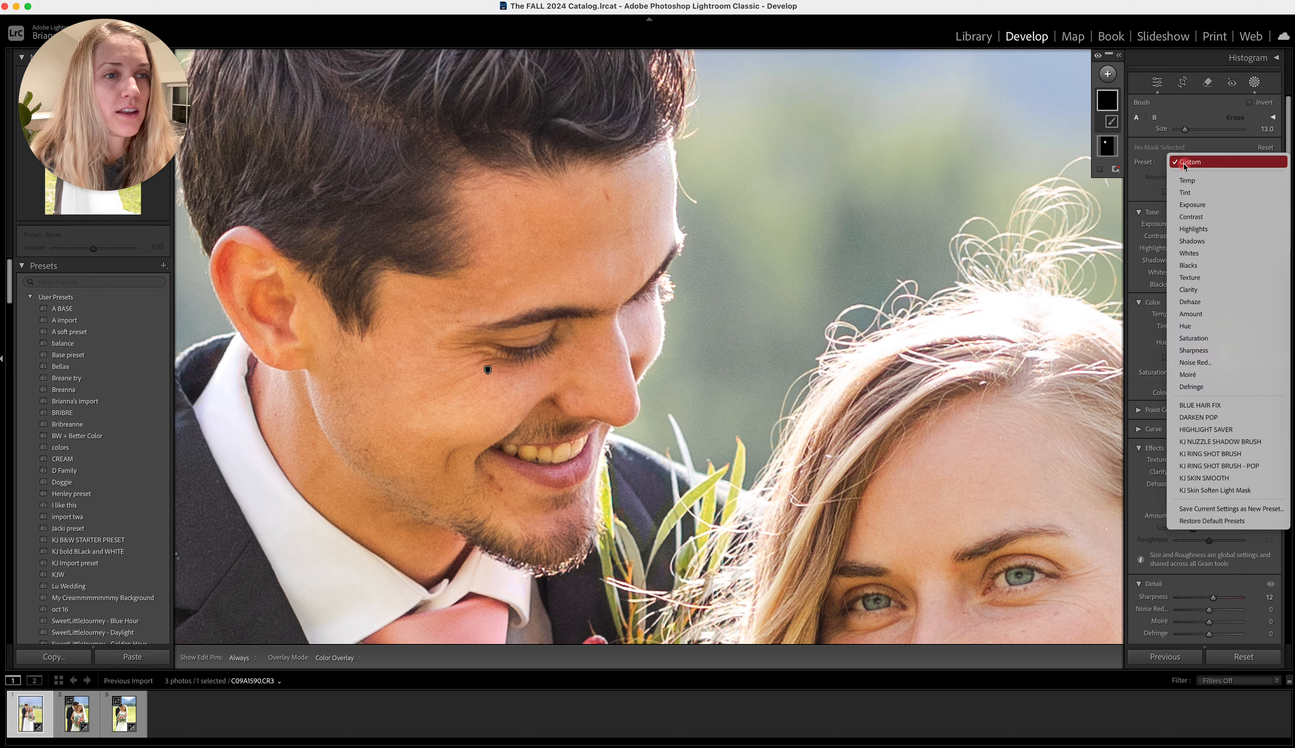
left_click(1192, 204)
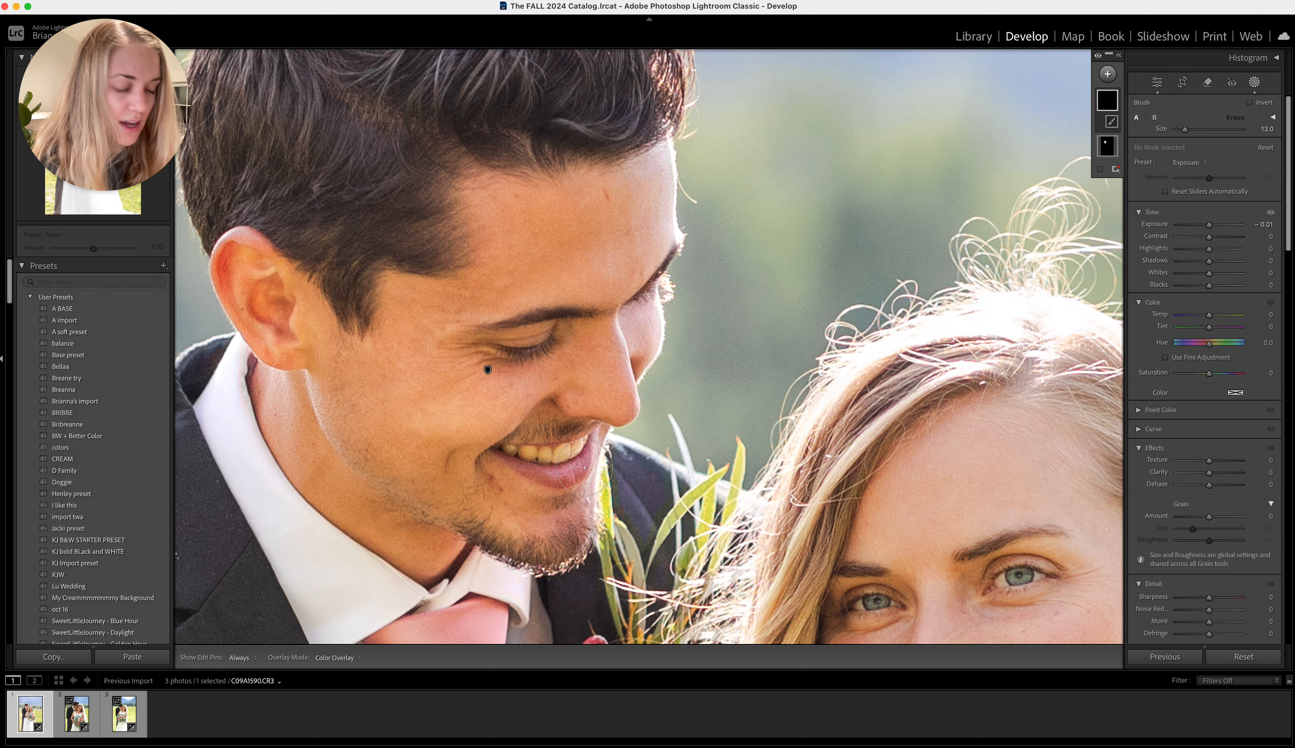
Paint the mask over the groom's teeth with the brush size reduced to 3
key("bracketleft")
key("h")
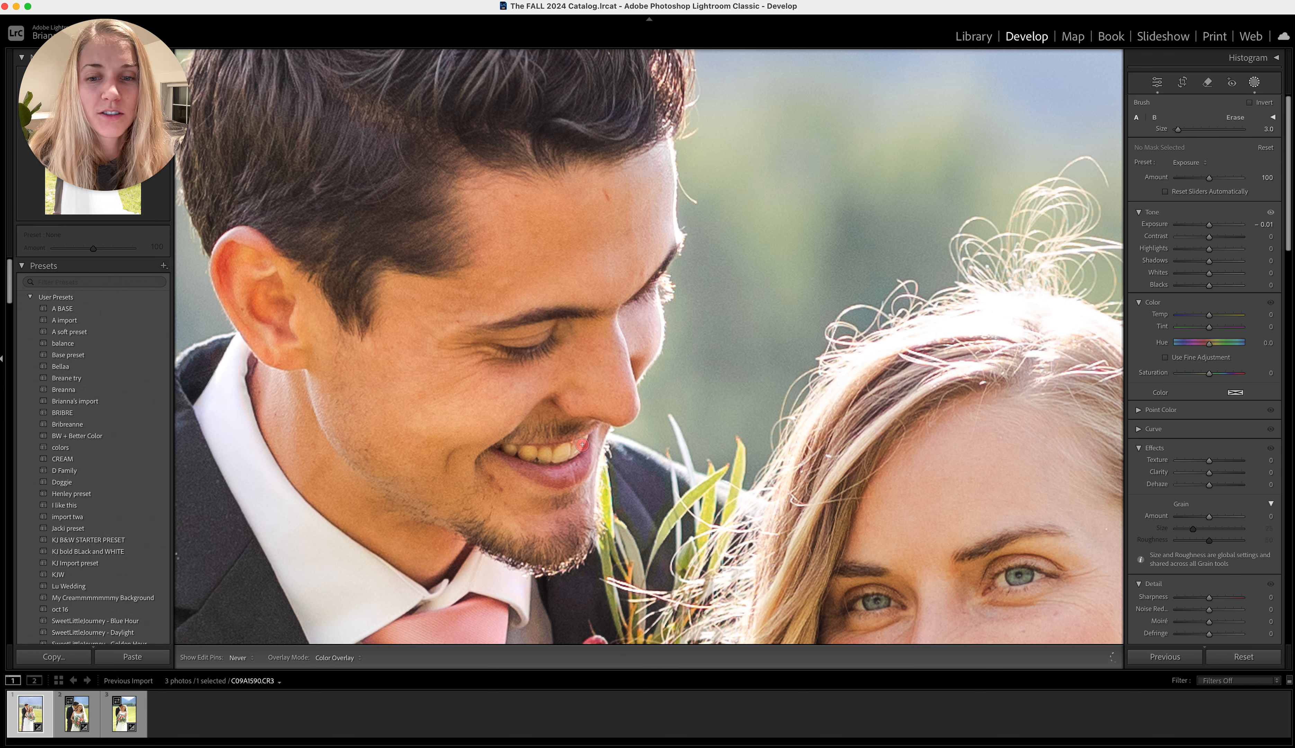
left_click_drag(578, 451, 520, 451)
key("h")
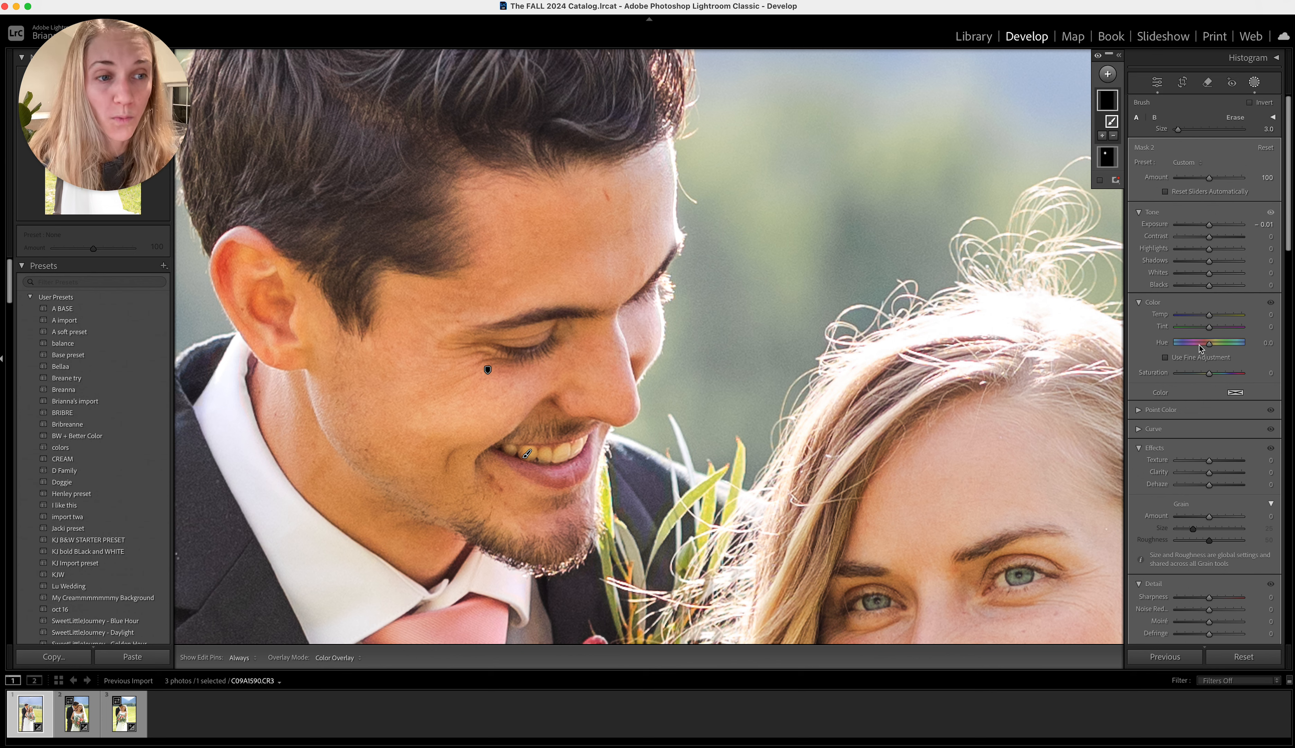
Whiten the groom's teeth mask with Temp −13, Tint 6 and Exposure 0.30, and finish masking
left_click_drag(1209, 315, 1211, 328)
left_click_drag(1209, 225, 1211, 225)
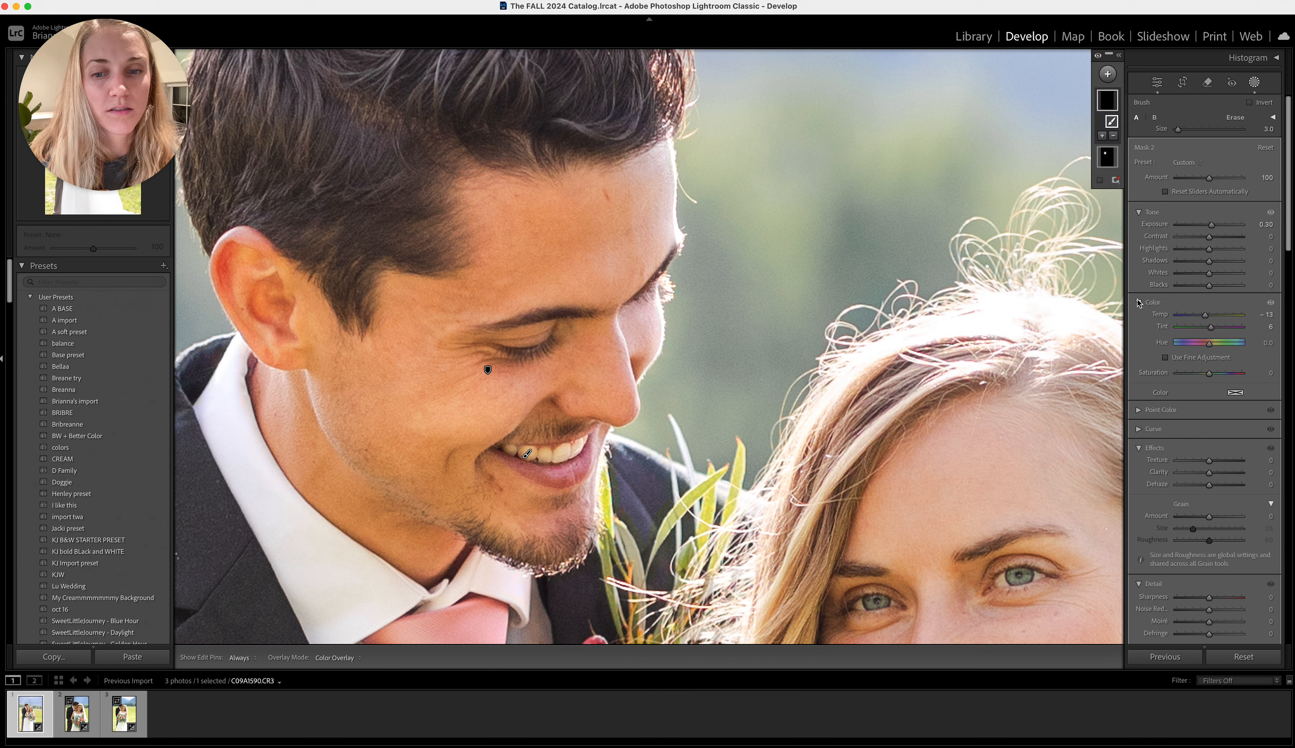
key("Return")
Retouch the small distracting mark just inside the corner of the bride's open mouth with a small Remove brush
left_click(747, 345)
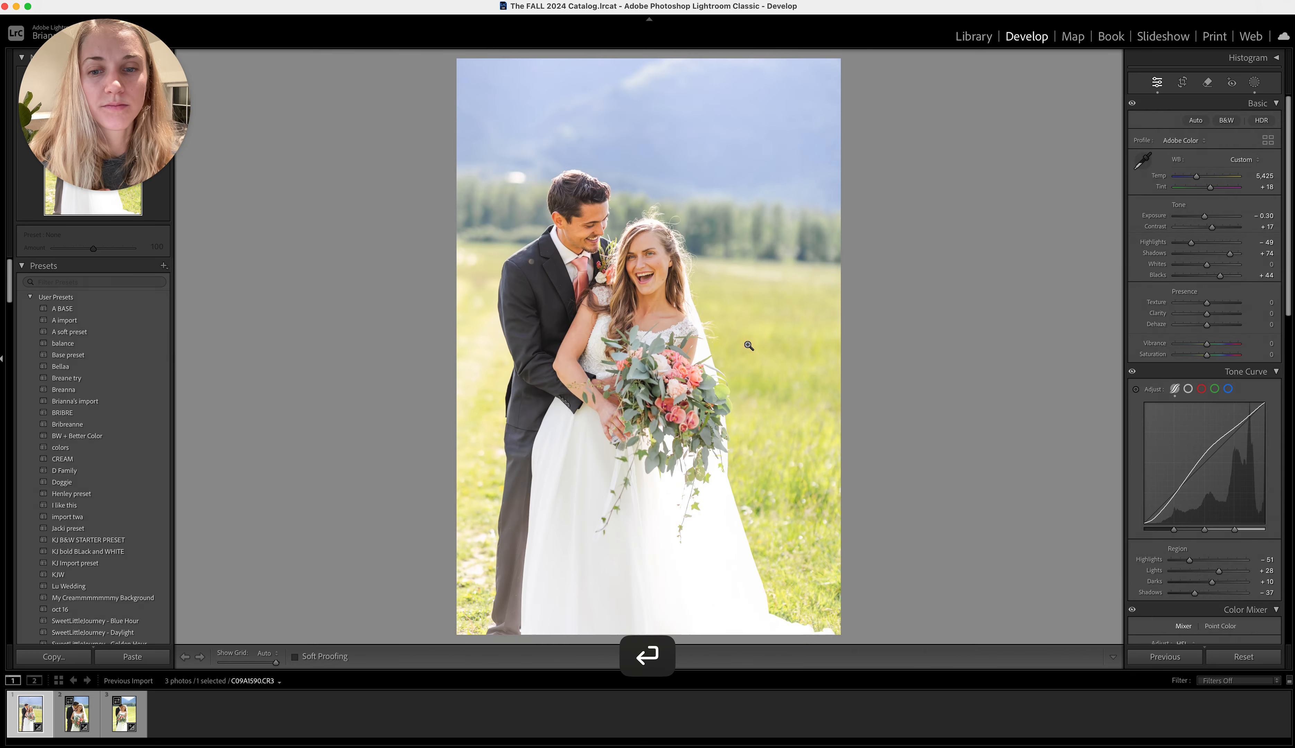
left_click(651, 284)
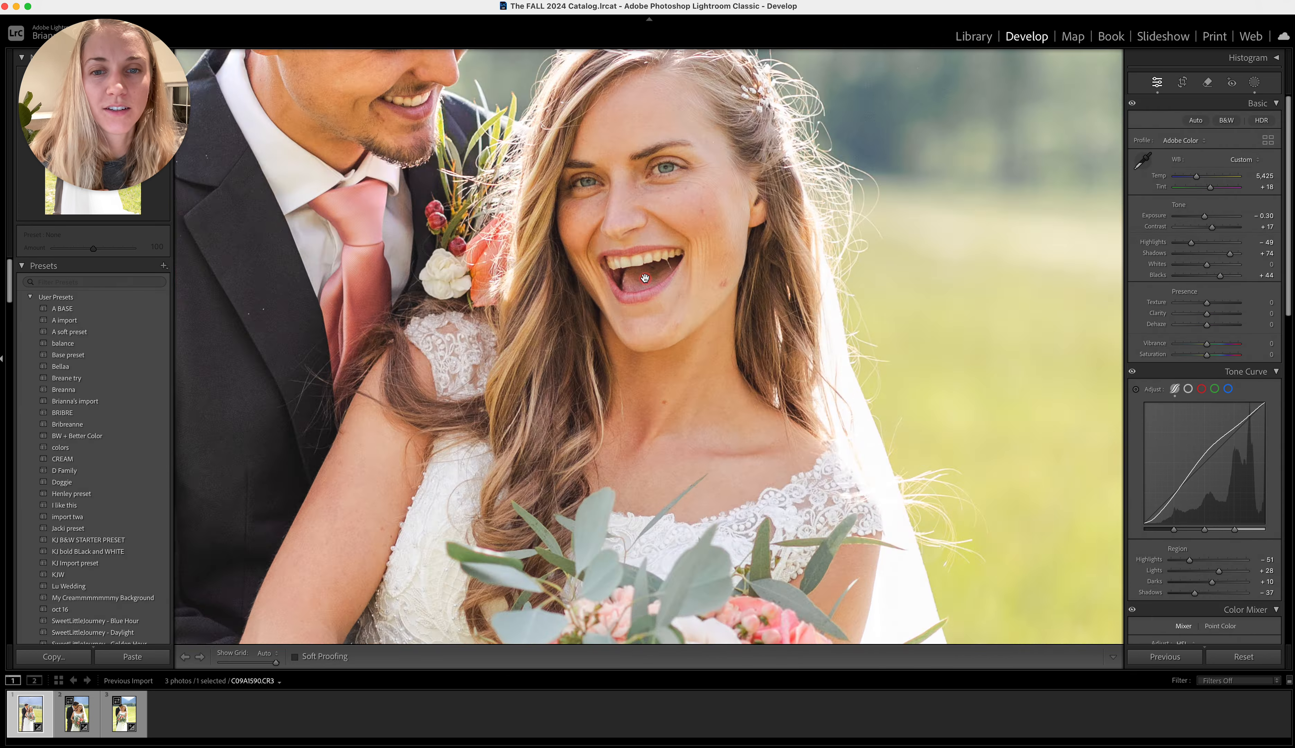
left_click(1207, 82)
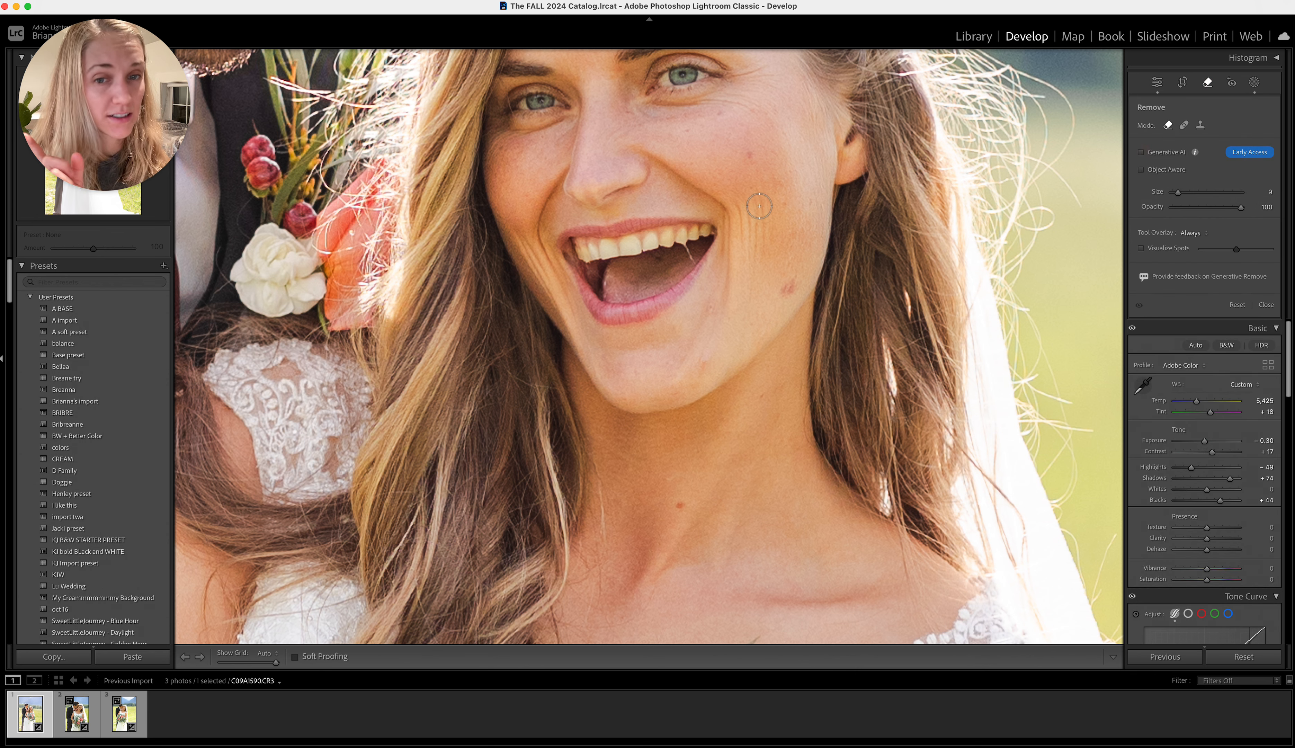
scroll(703, 253, "down", 2)
scroll(696, 257, "down", 5)
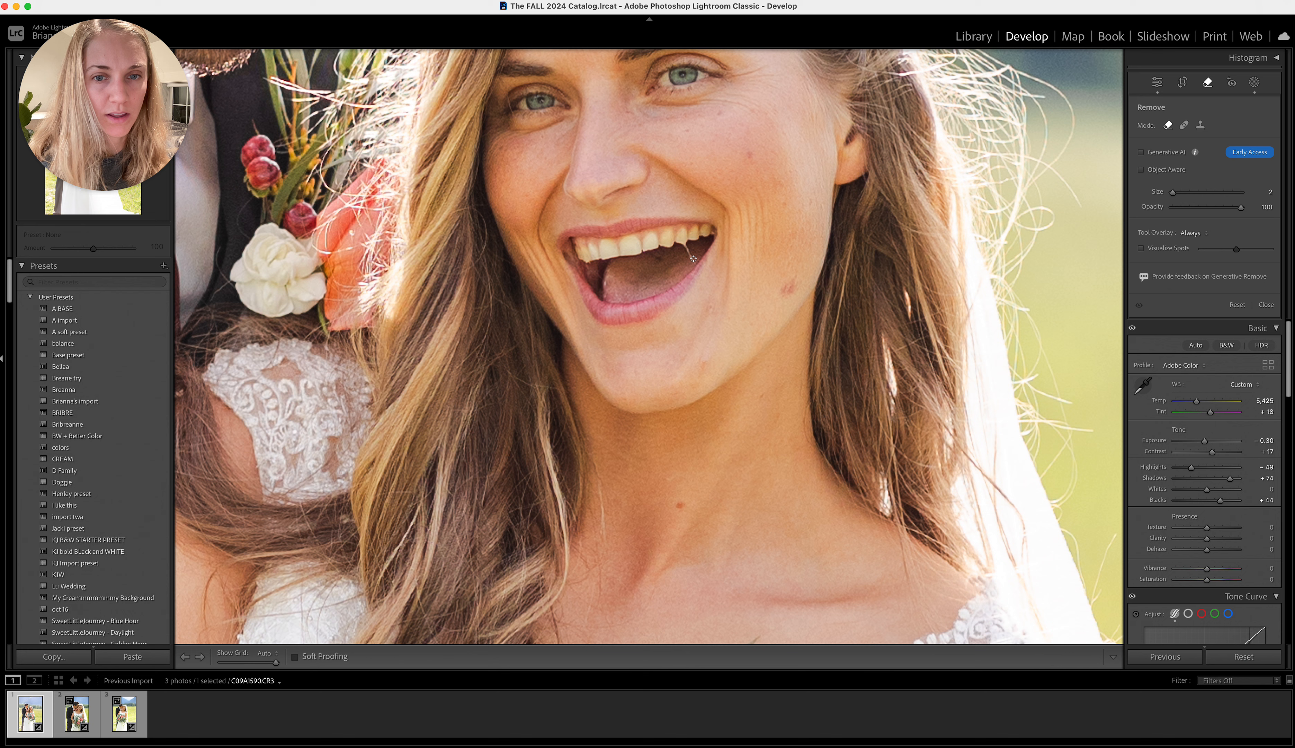
left_click_drag(692, 260, 689, 252)
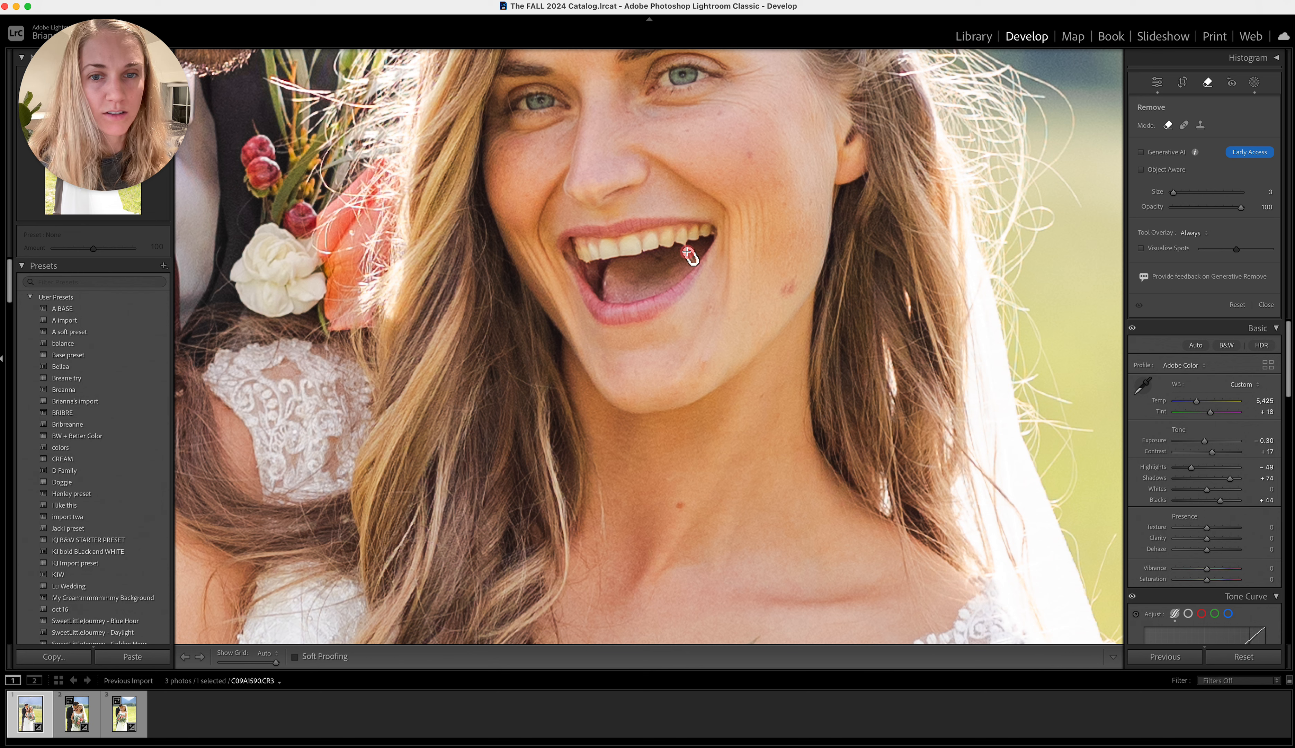
key("Return")
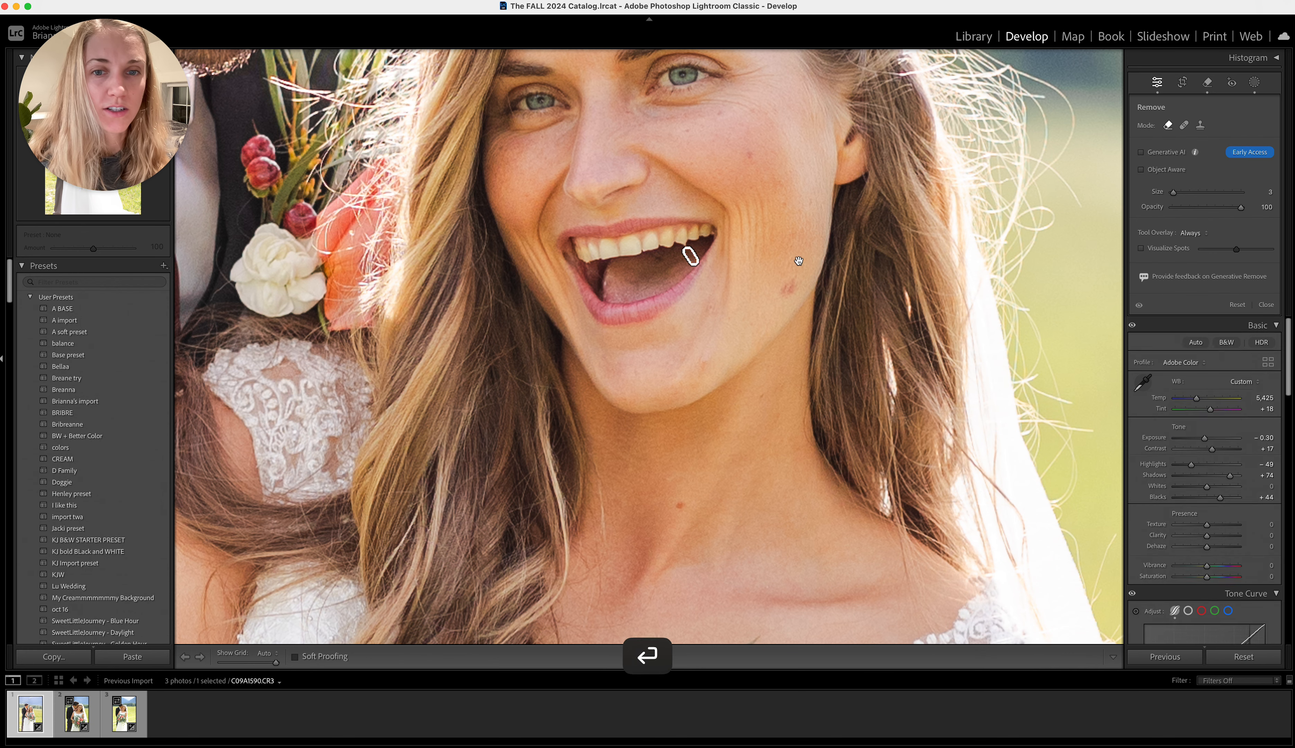
left_click(1209, 83)
left_click(682, 248)
key("Return")
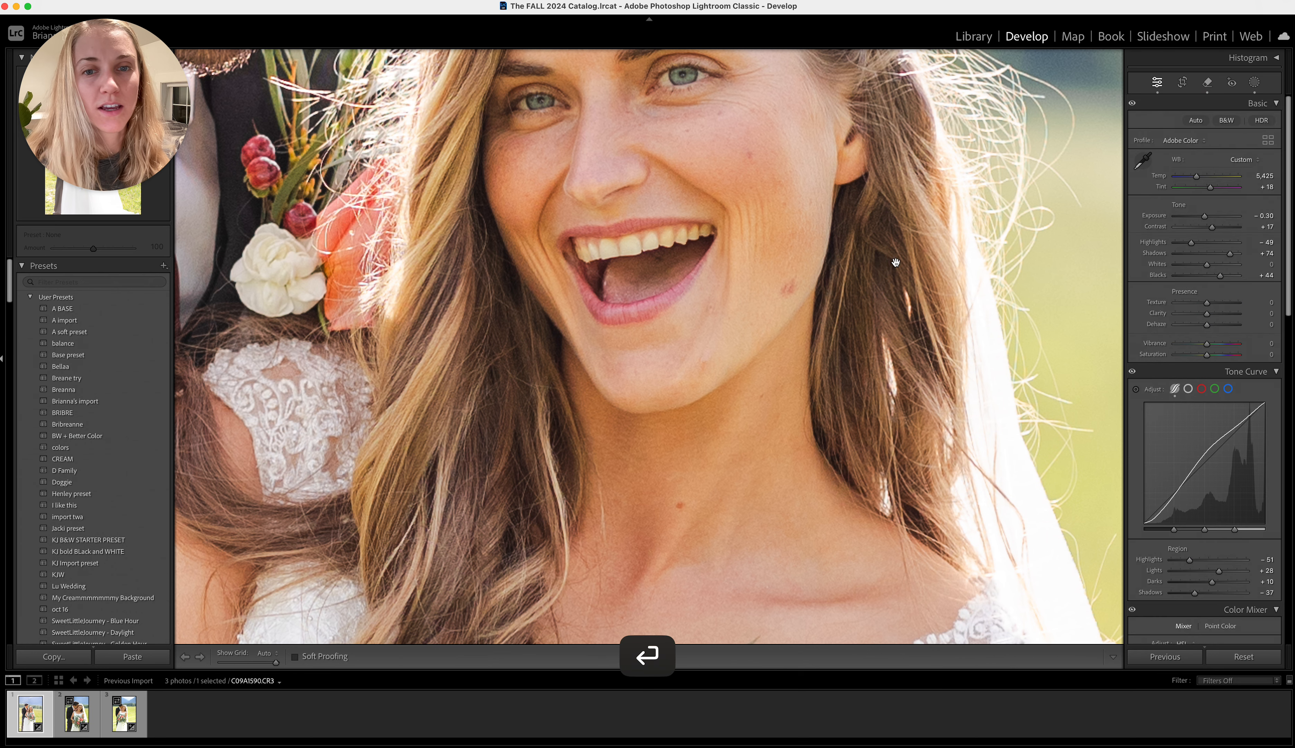
Add a new brush mask and paint over the bride's teeth at brush size 3
left_click(1255, 82)
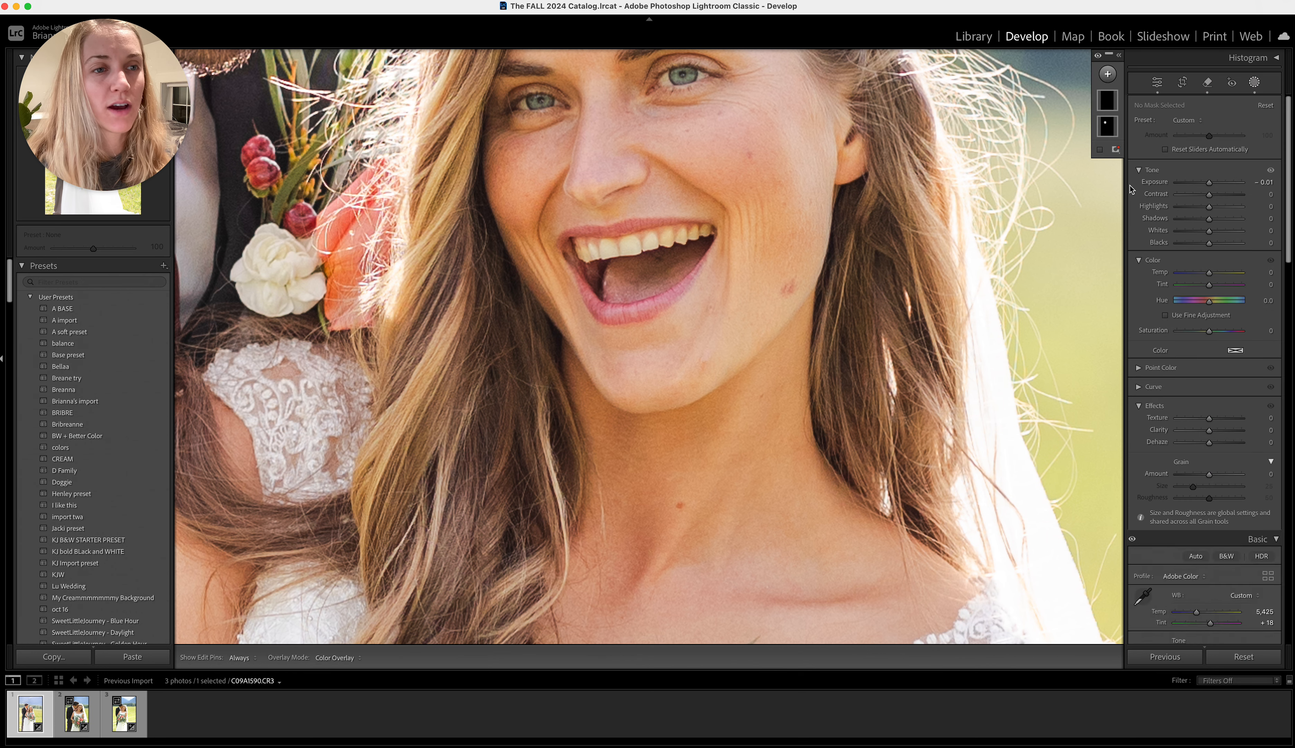
left_click(1106, 74)
left_click(1115, 180)
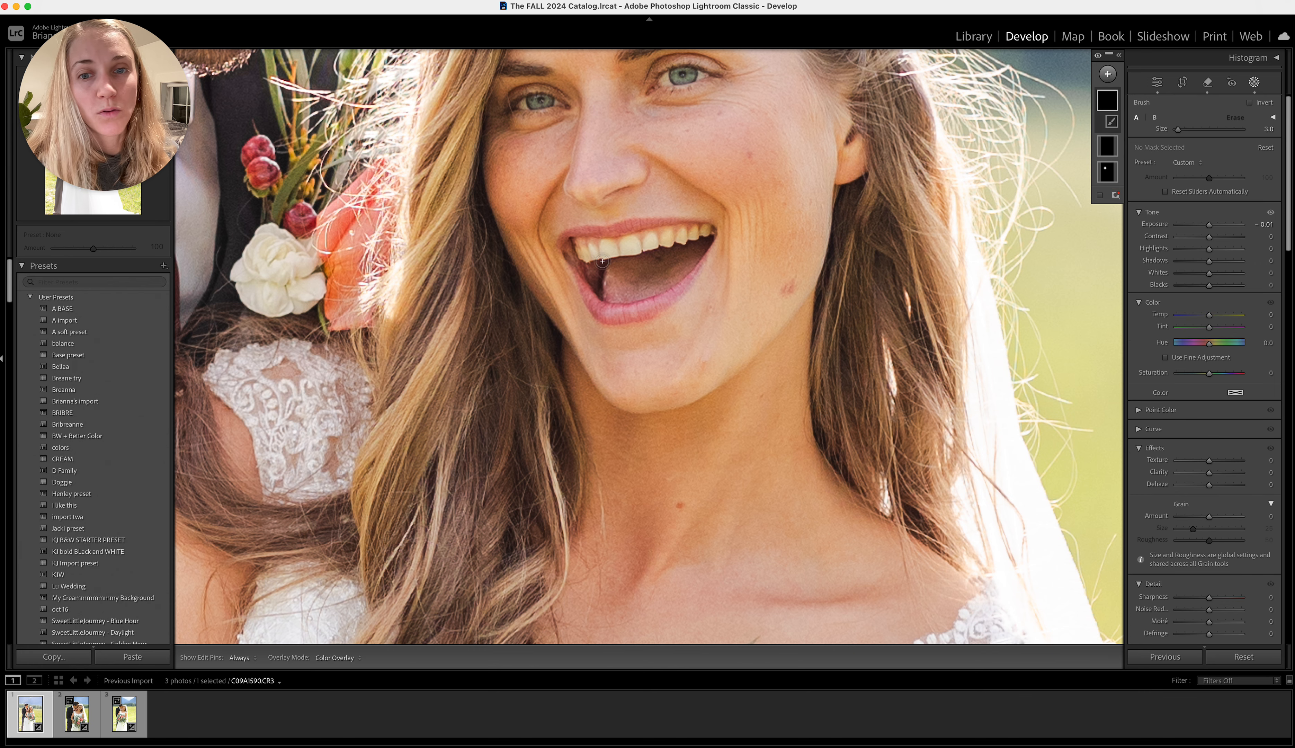
mouse_move(577, 253)
left_mouse_down()
mouse_move(710, 229)
mouse_move(592, 254)
left_mouse_up()
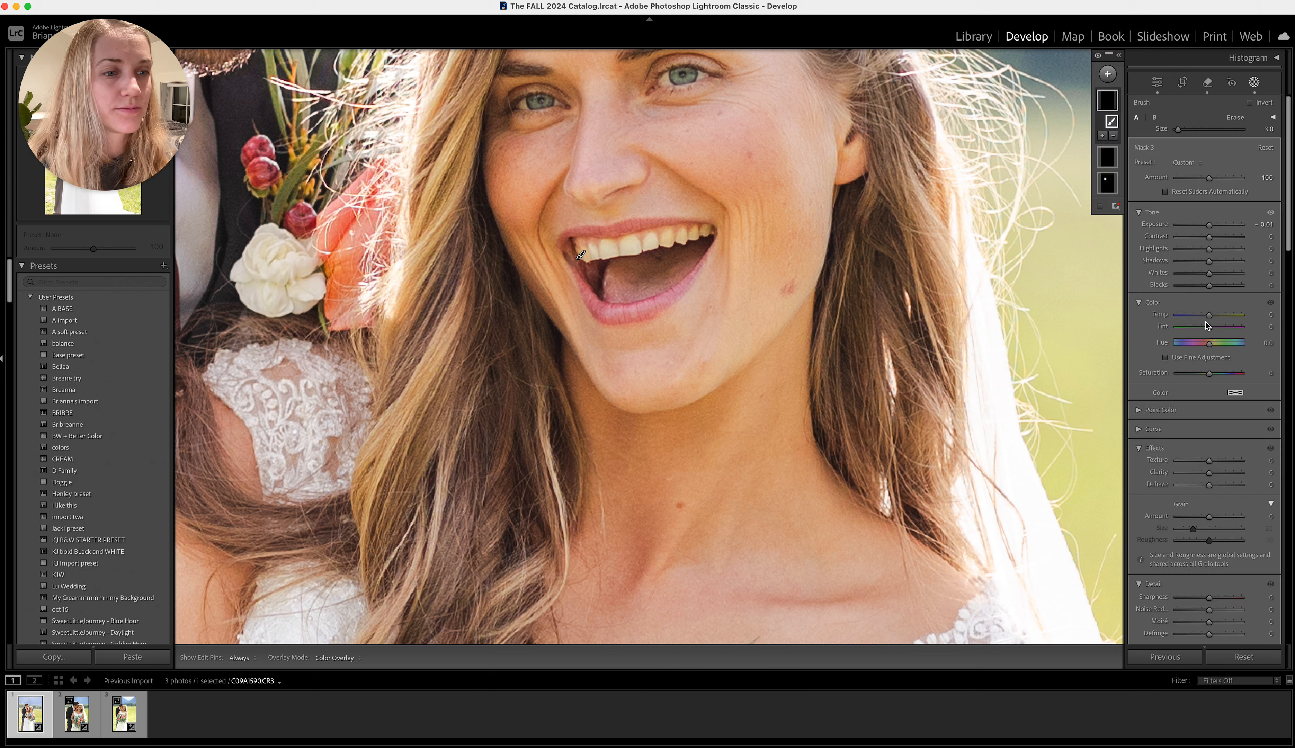
Whiten the bride's teeth mask with Temp −14, Tint 8 and a slightly higher Exposure, and finish masking
left_click_drag(1209, 314, 1212, 329)
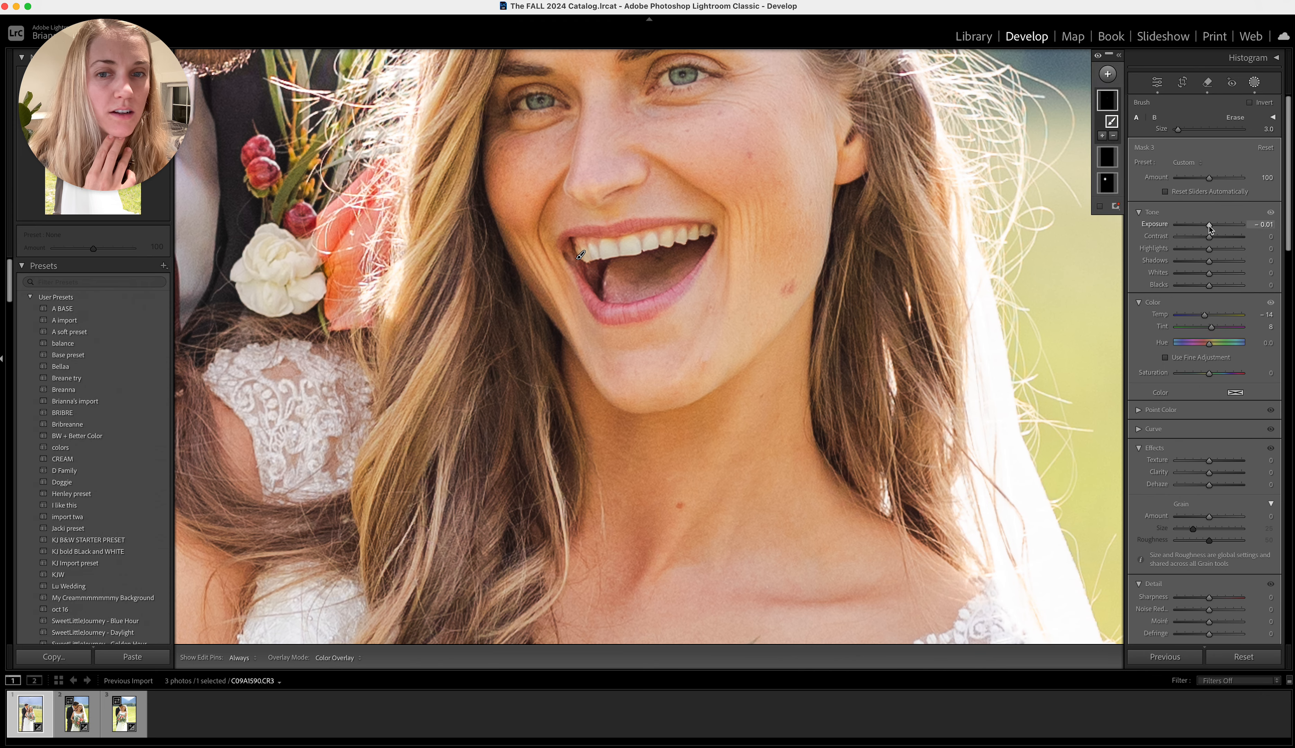
left_click_drag(1209, 226, 1211, 229)
key("Return")
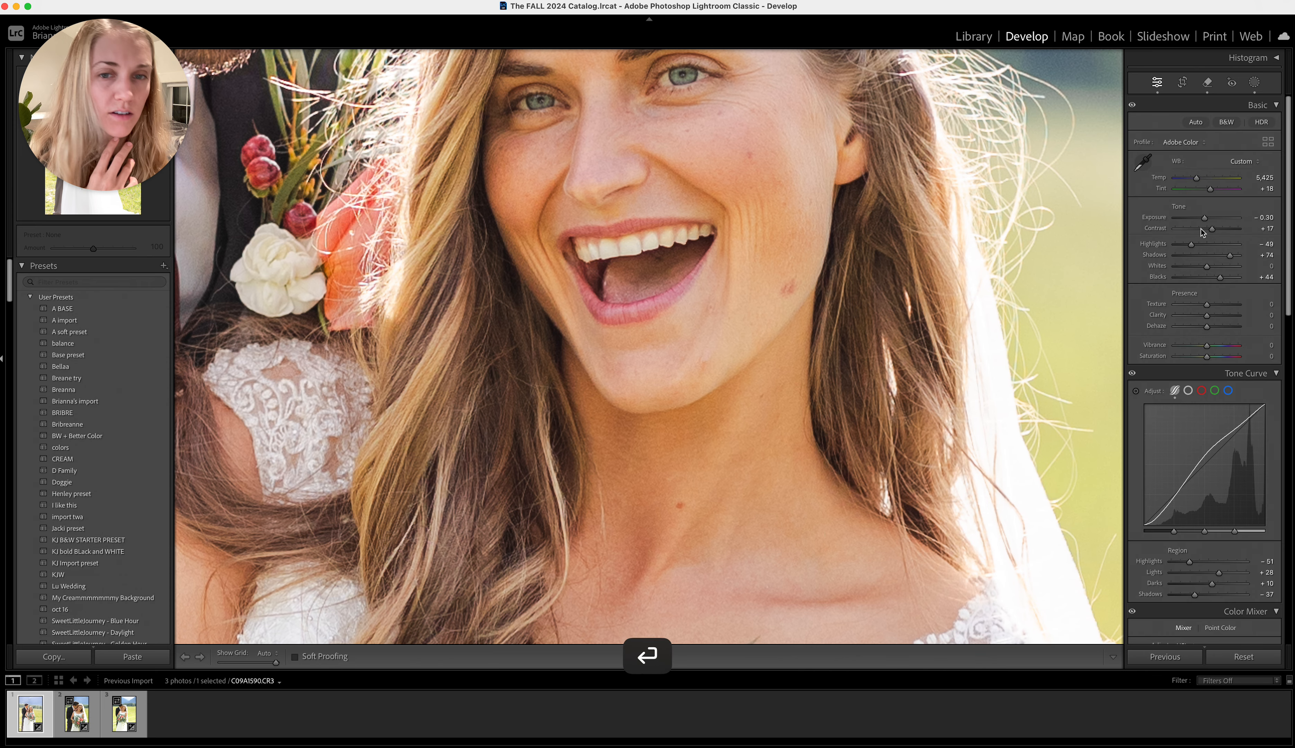
Raise the whole photo's Blacks to +47 and Exposure to −0.15
left_click(853, 298)
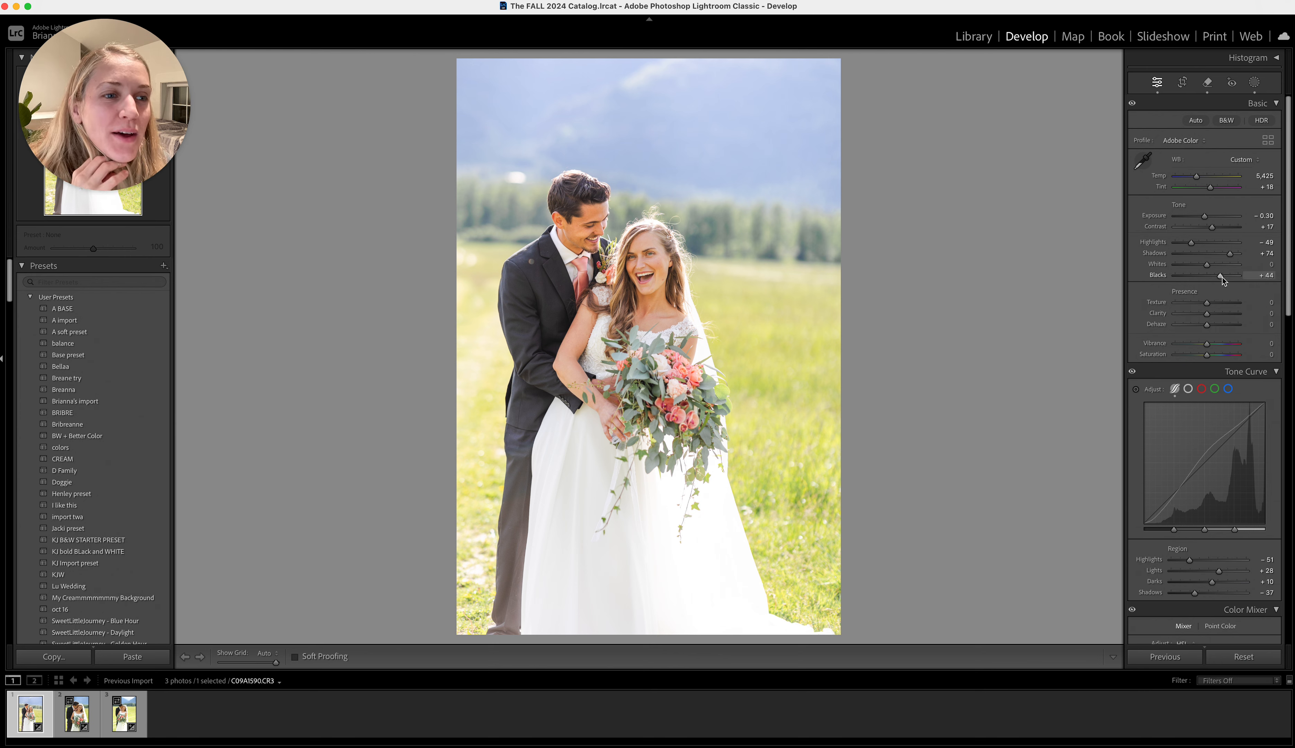
left_click_drag(1222, 280, 1222, 281)
left_click_drag(1204, 216, 1208, 221)
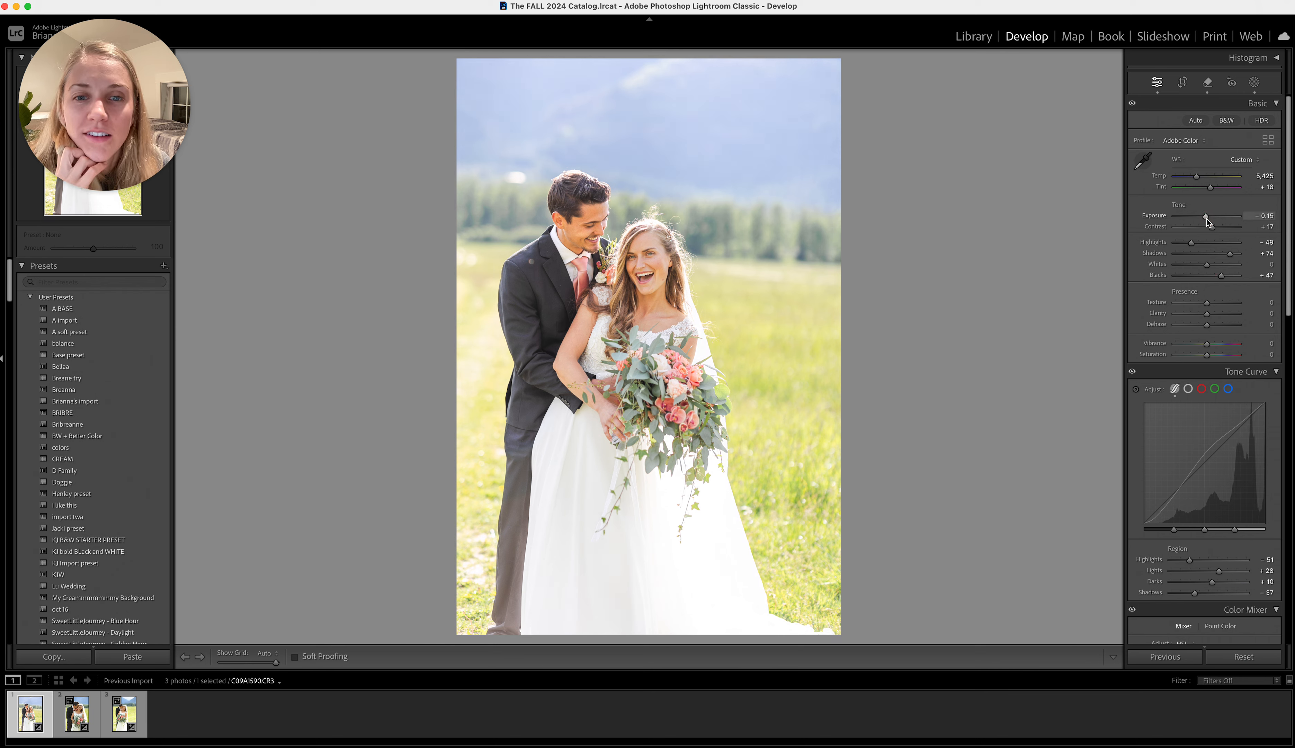
Lower the photo's white balance Tint to +16 and Blacks to +36
scroll(1216, 453, "down", 3)
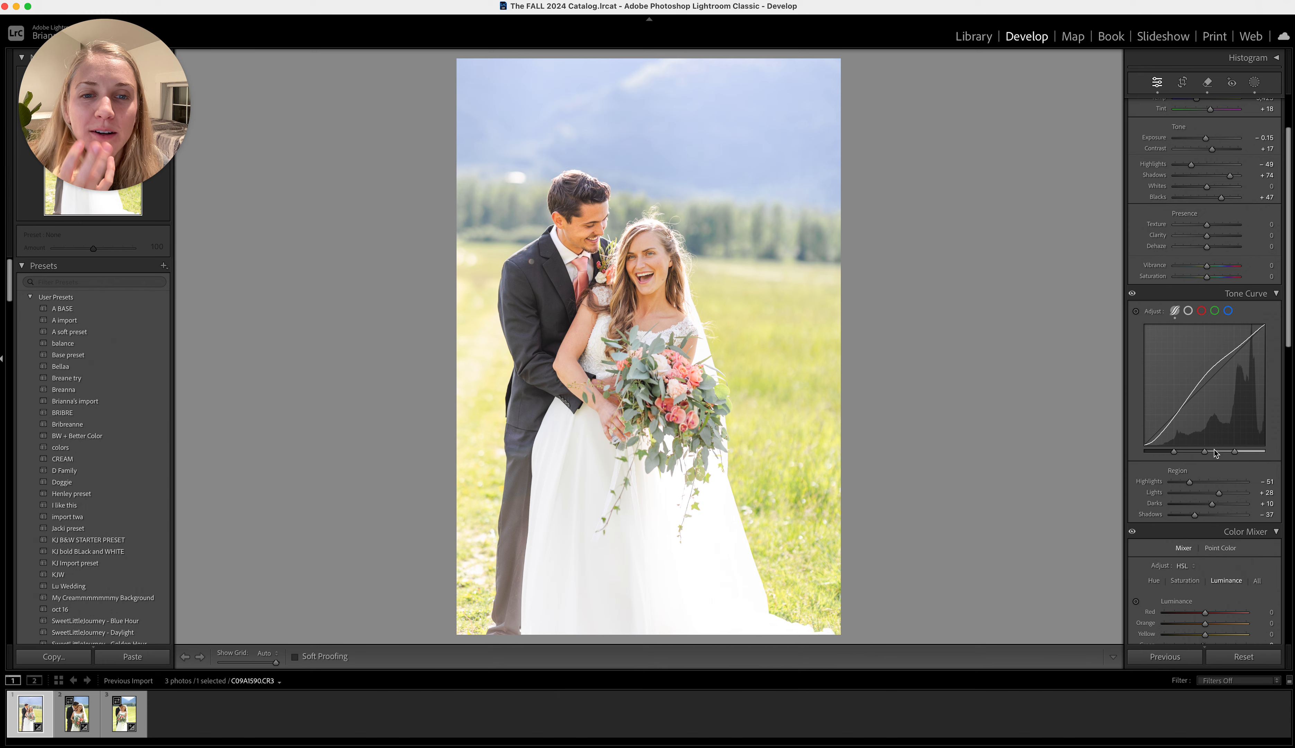
scroll(1215, 452, "down", 2)
scroll(1216, 452, "down", 4)
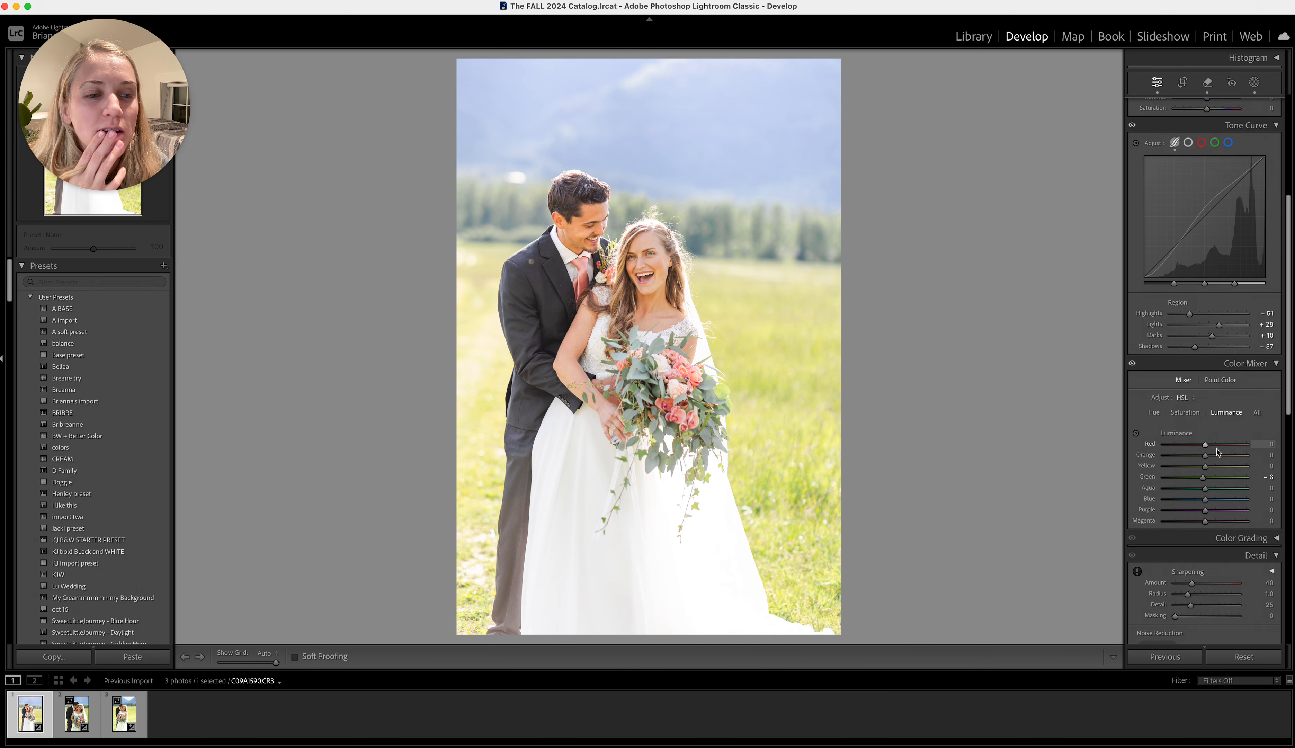
scroll(1216, 452, "up", 9)
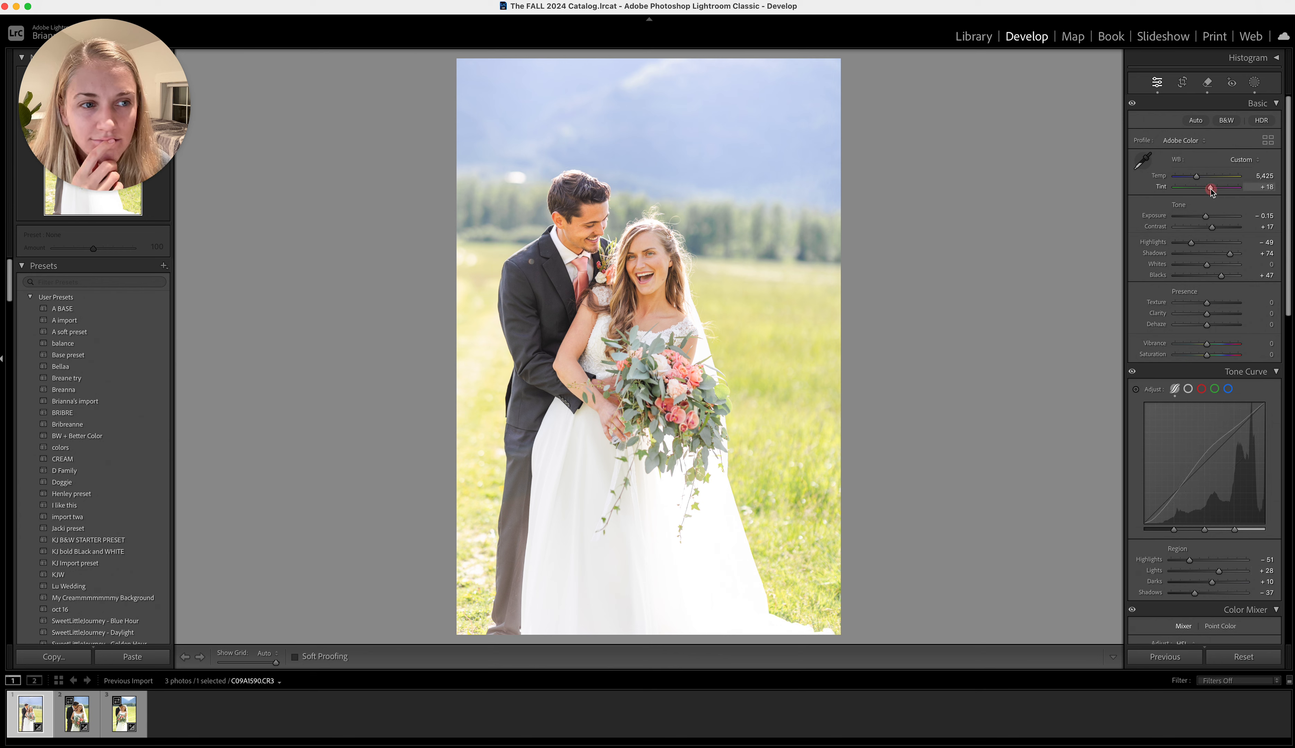
left_click_drag(1211, 188, 1209, 187)
left_click_drag(1221, 280, 1215, 283)
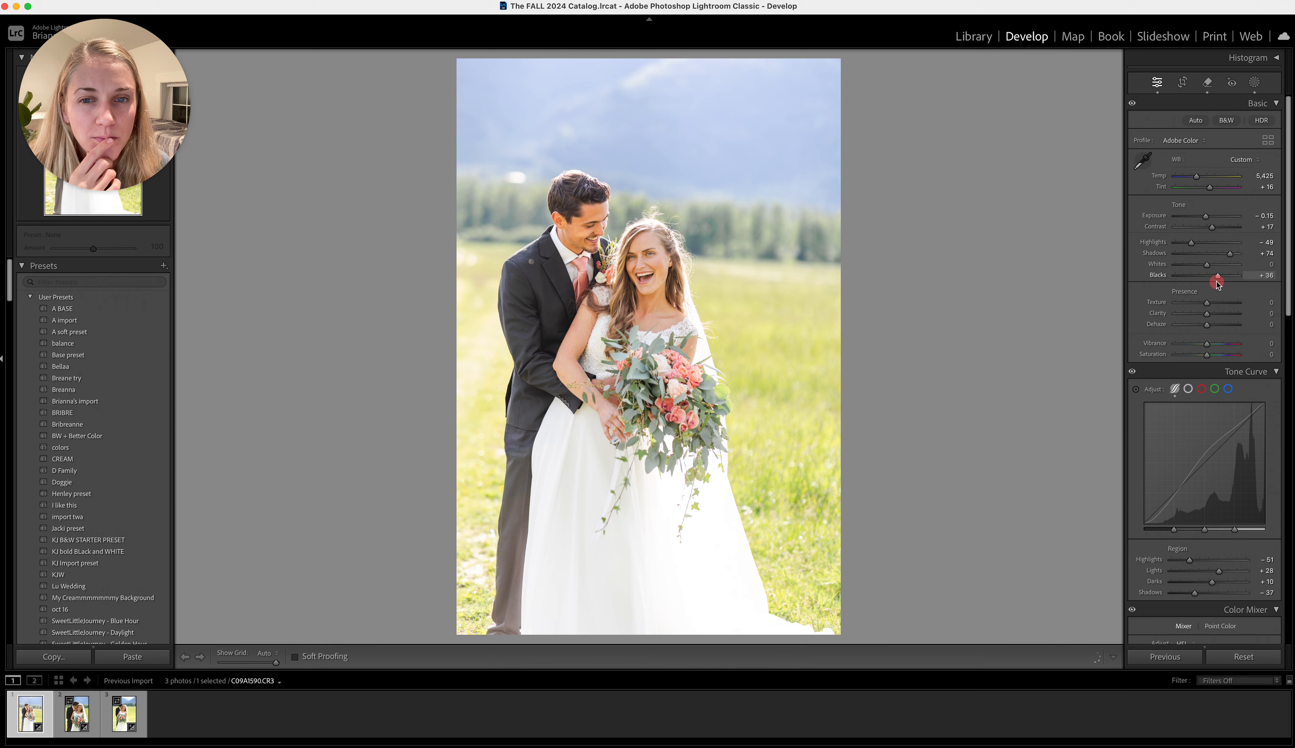
Calibrate the colours with Red Primary Saturation −10, Green Primary Hue +20 and Green Primary Saturation −8
scroll(1207, 462, "down", 20)
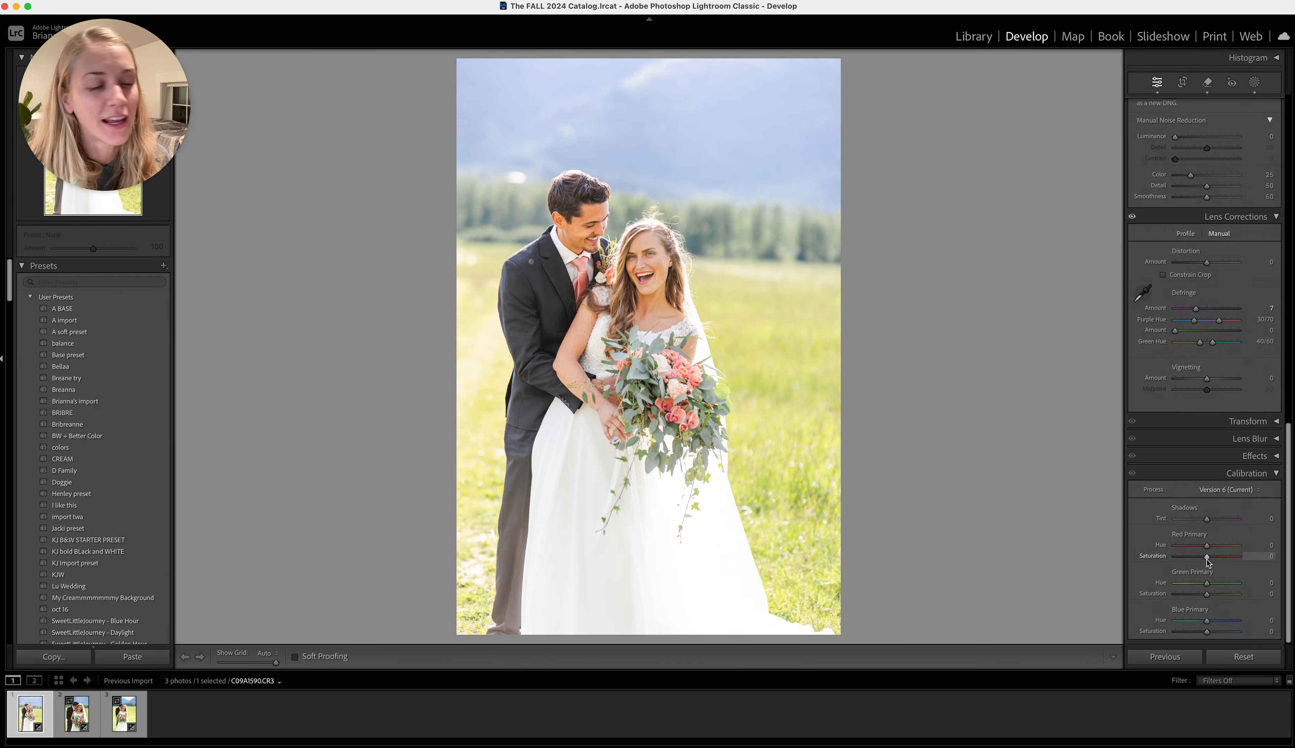
mouse_move(1206, 559)
left_mouse_down()
mouse_move(1200, 598)
mouse_move(1203, 557)
left_mouse_up()
mouse_move(1207, 583)
left_mouse_down()
mouse_move(1217, 584)
mouse_move(1205, 596)
left_mouse_up()
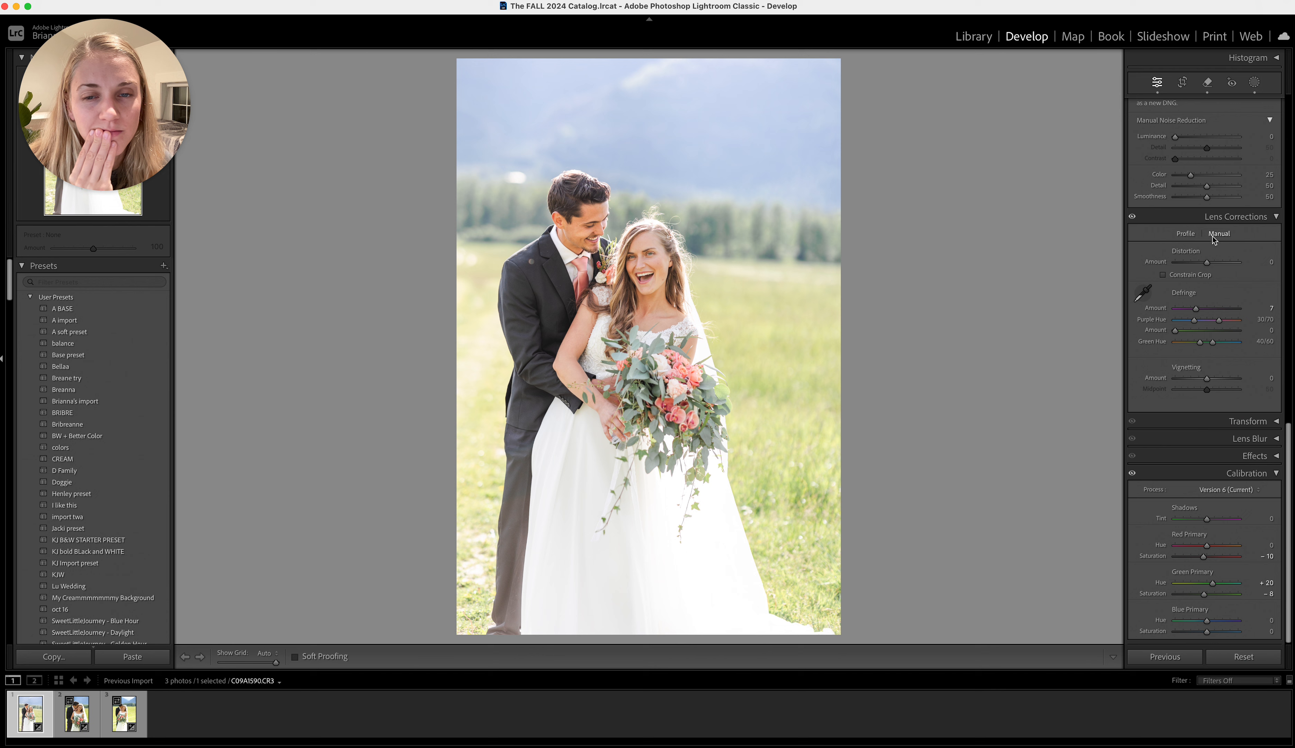
Lower the photo's Blacks to +18 and raise its Contrast to +31
scroll(1216, 280, "up", 20)
left_click_drag(1217, 280, 1214, 280)
left_click_drag(1212, 227, 1215, 231)
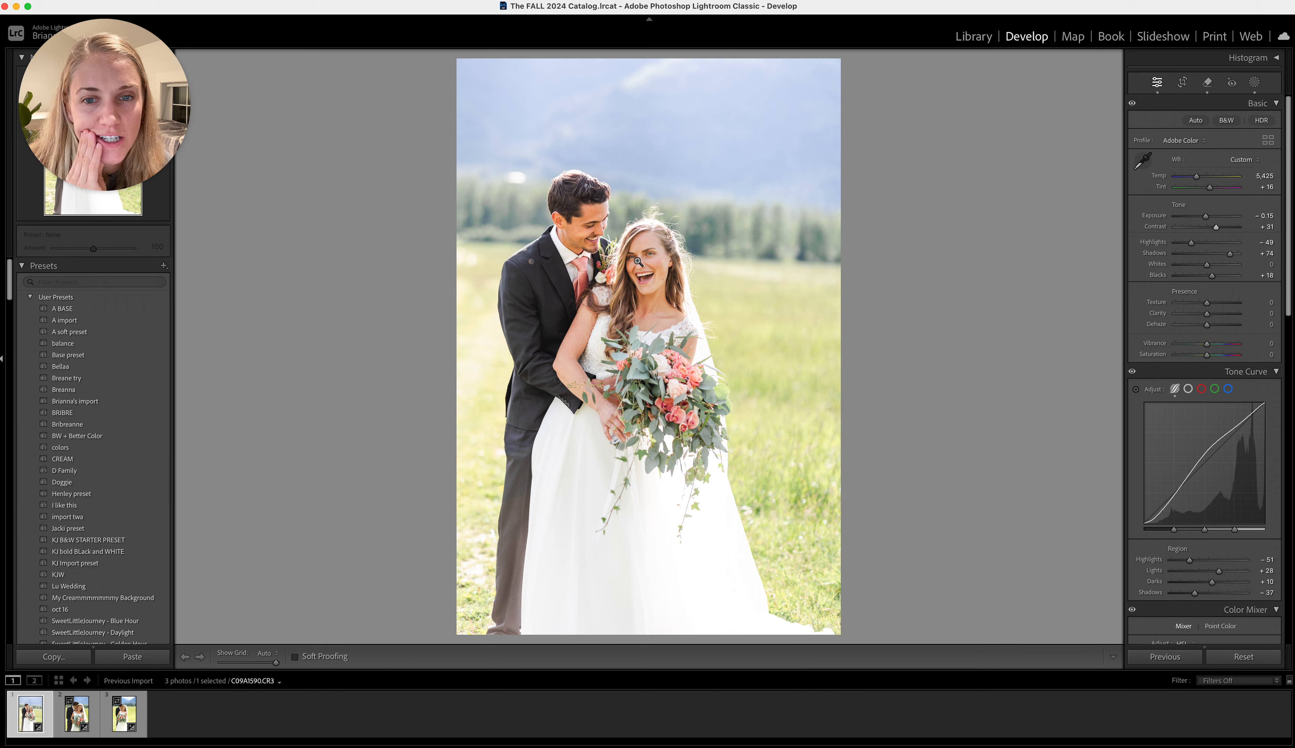
scroll(1182, 462, "down", 20)
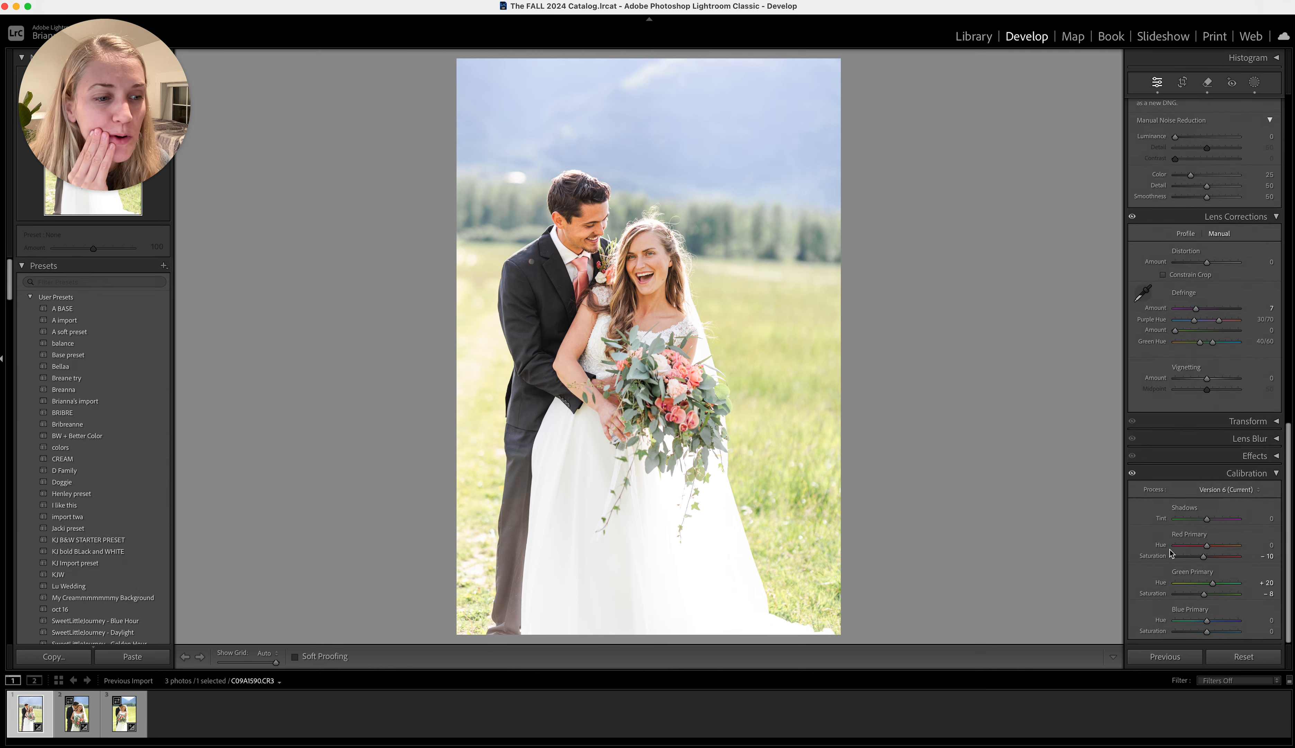
Calibrate the photo's colours with Red Primary Hue +10 and Green Primary Hue +10
left_click_drag(1213, 585, 1207, 549)
left_click(575, 205)
left_click_drag(576, 205, 744, 320)
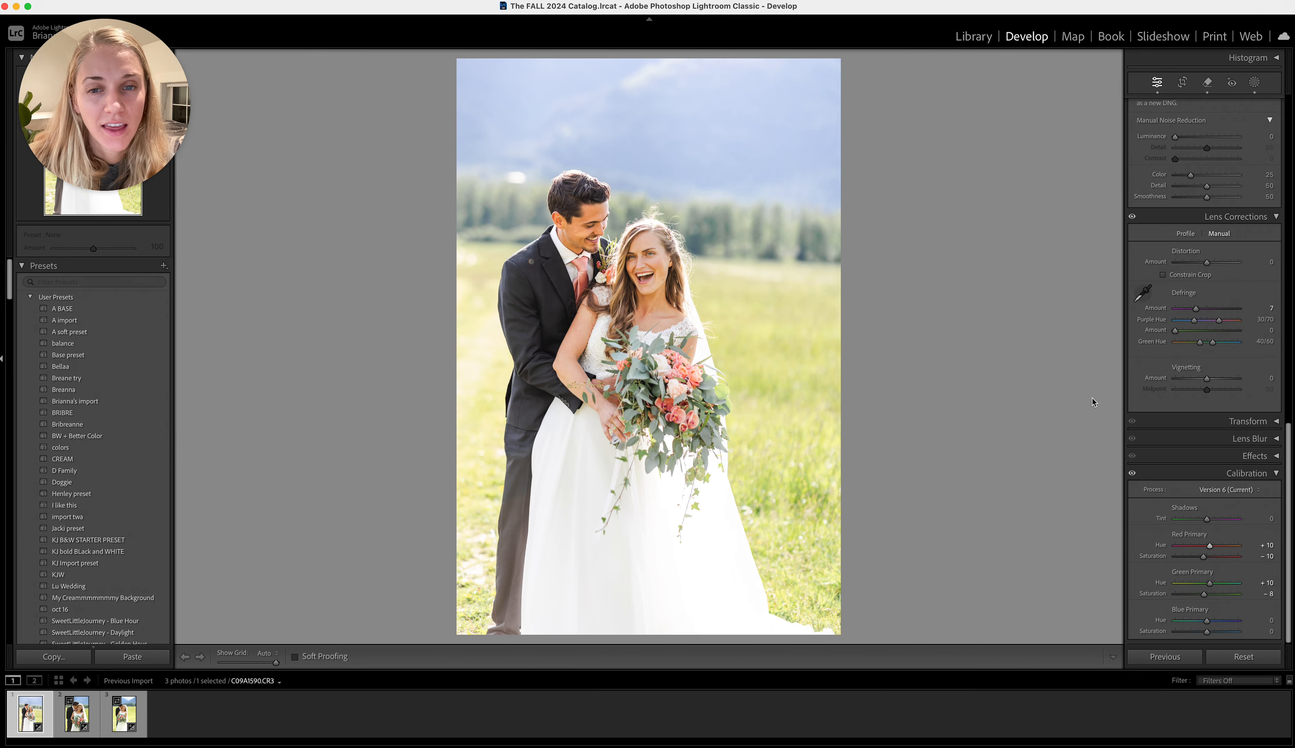
Switch the photo to black and white and raise the tone curve's Lights to +30 and Darks to +32
scroll(1150, 339, "up", 15)
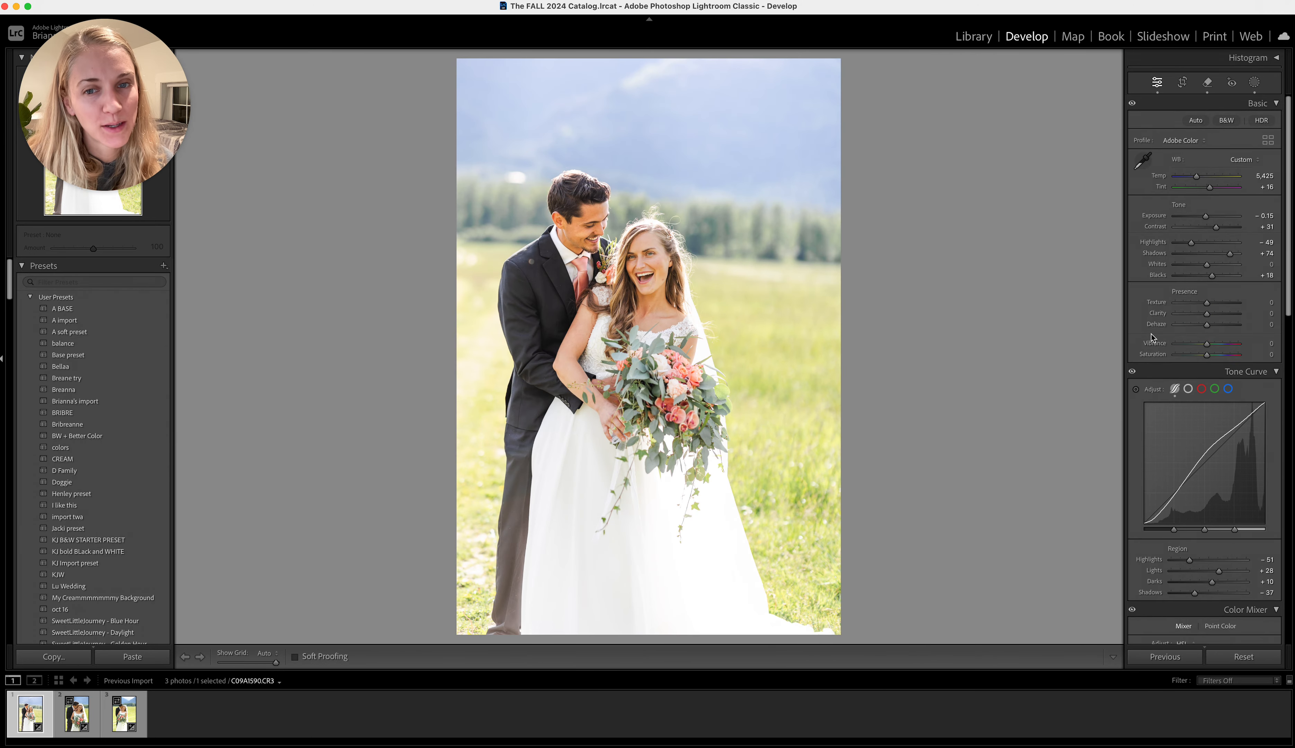
key("v")
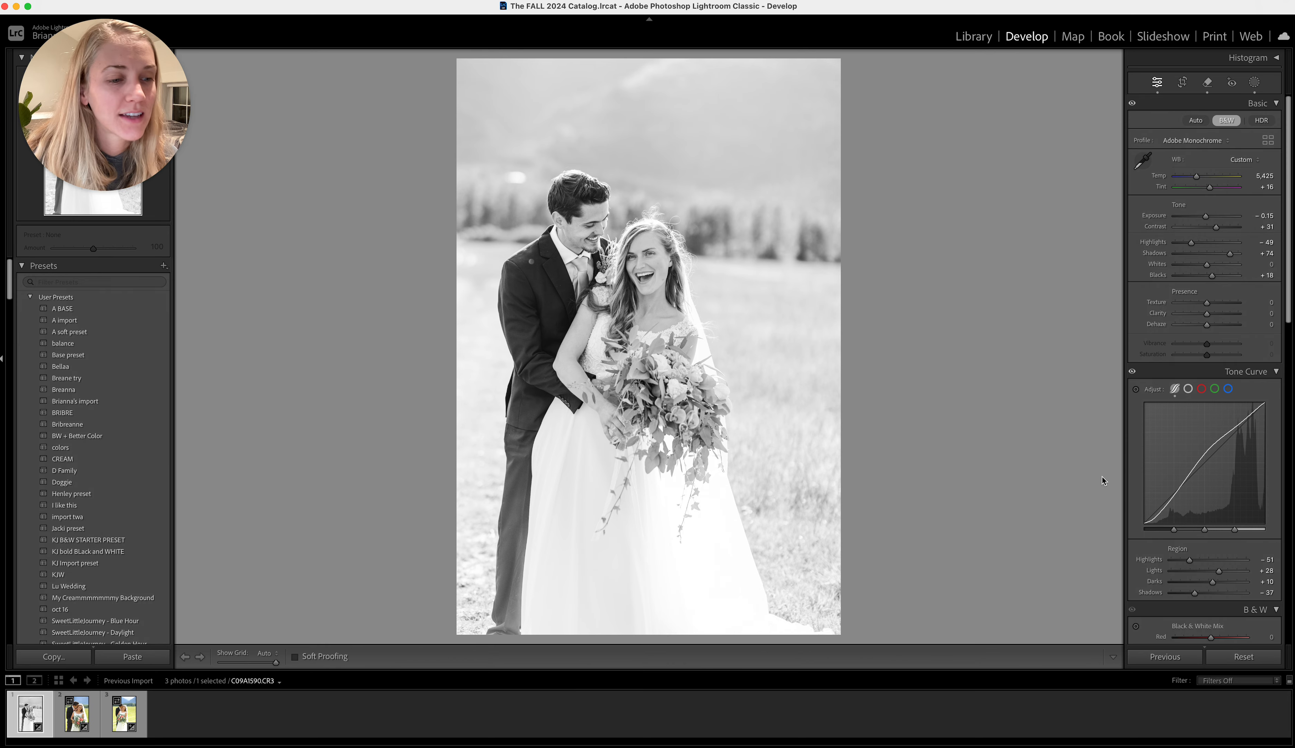
left_click(1223, 583)
left_click_drag(1222, 584, 1219, 571)
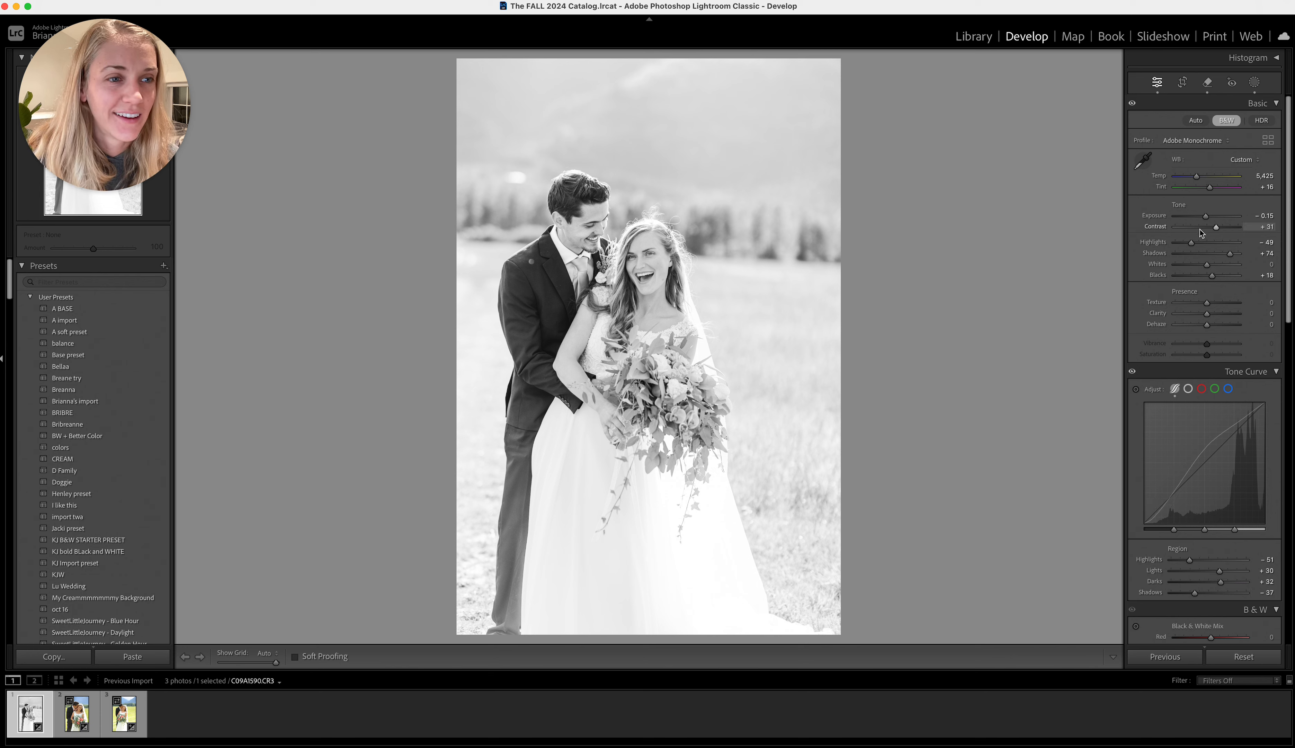
Set the photo's Exposure to −0.35 and Blacks to +47, check the faces up close, and return the photo to colour
left_click_drag(1205, 215, 1202, 216)
left_click_drag(1212, 276, 1222, 279)
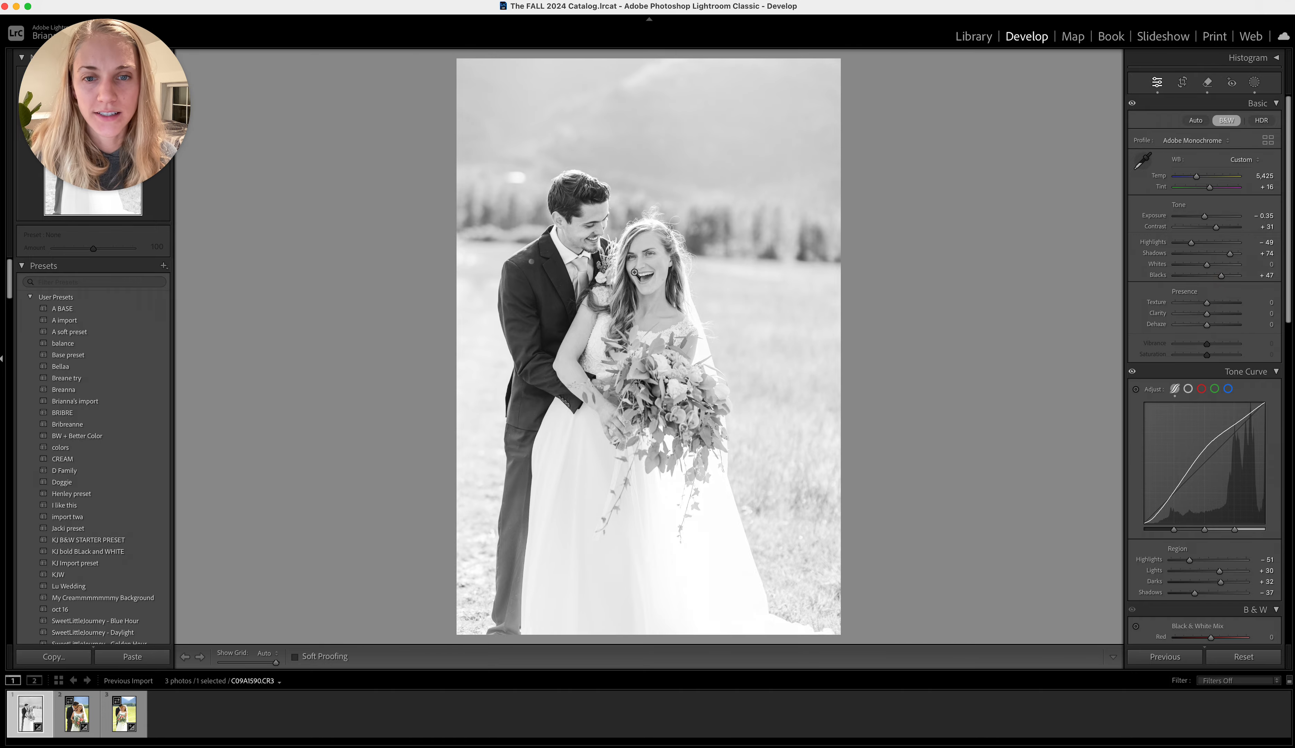
left_click(621, 274)
left_click(634, 272)
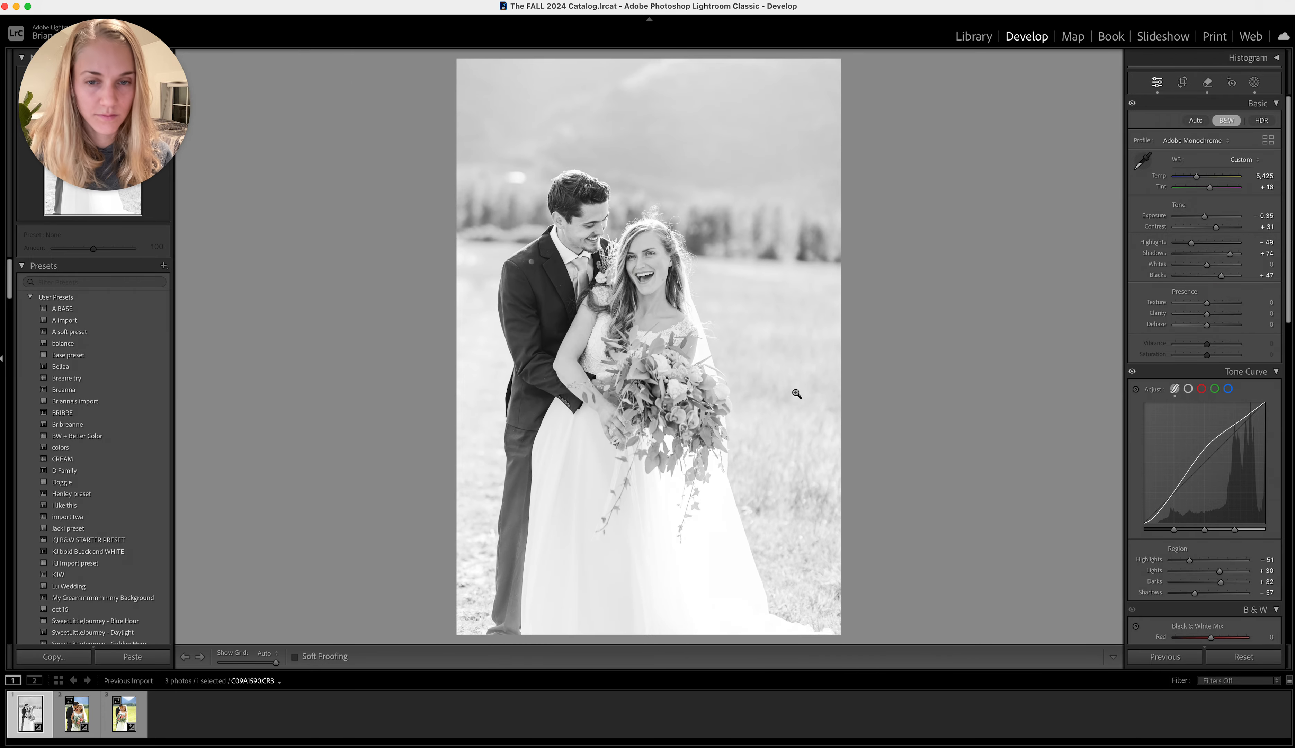
key("v")
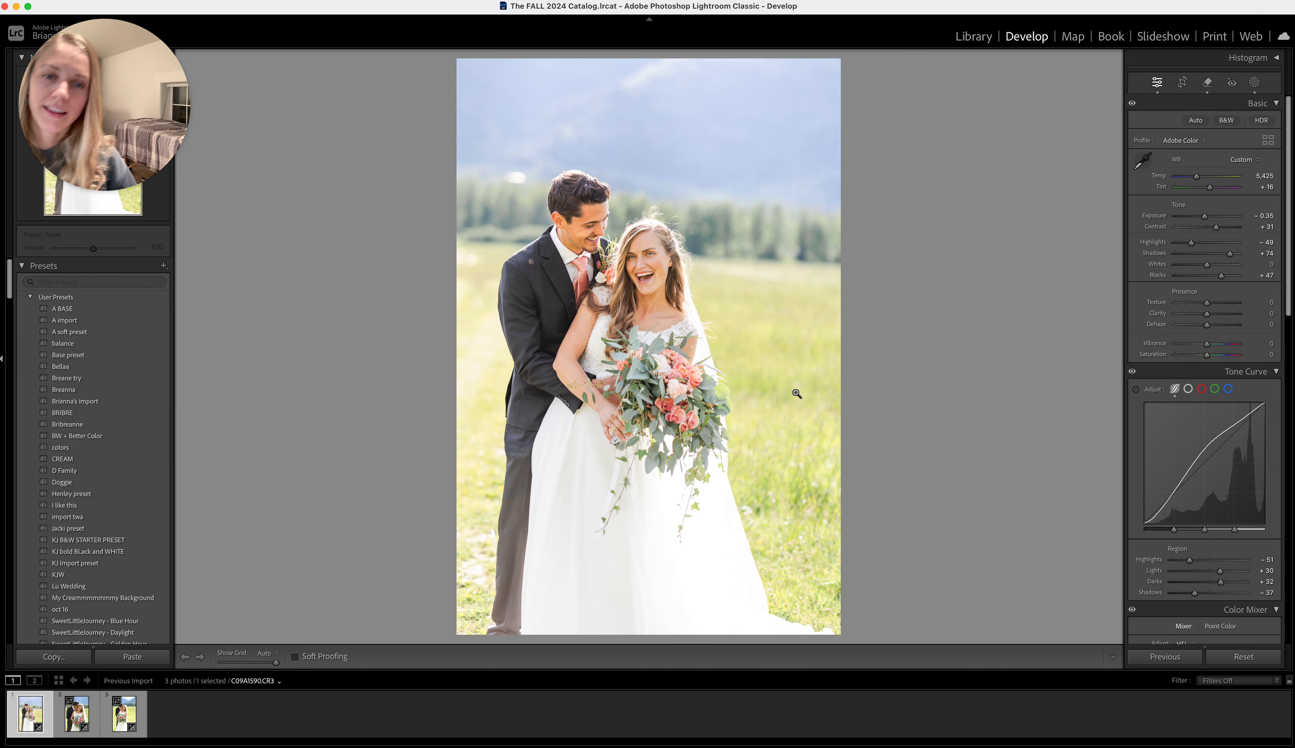